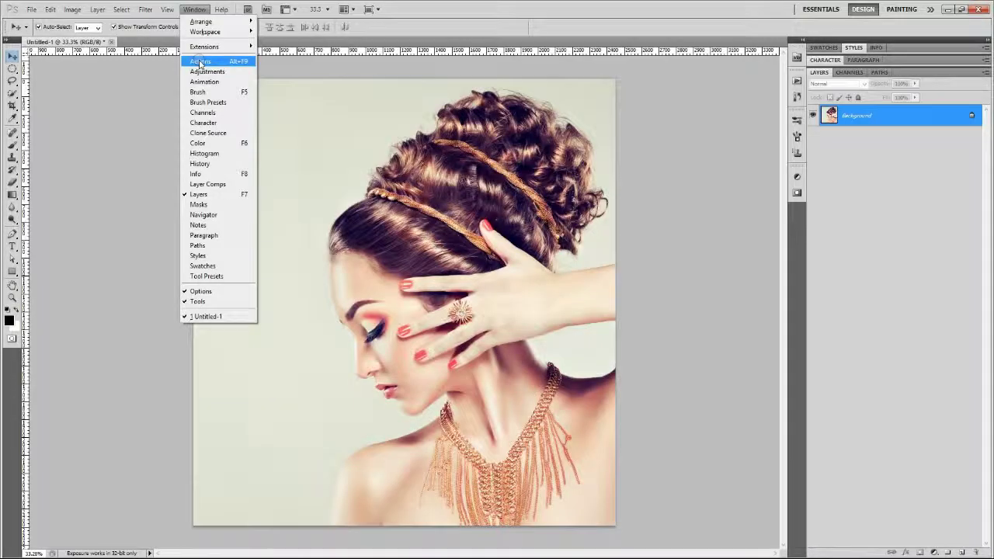
Load the Pure Art Tape Drawing action set from its .atn file into the Actions panel
click(200, 62)
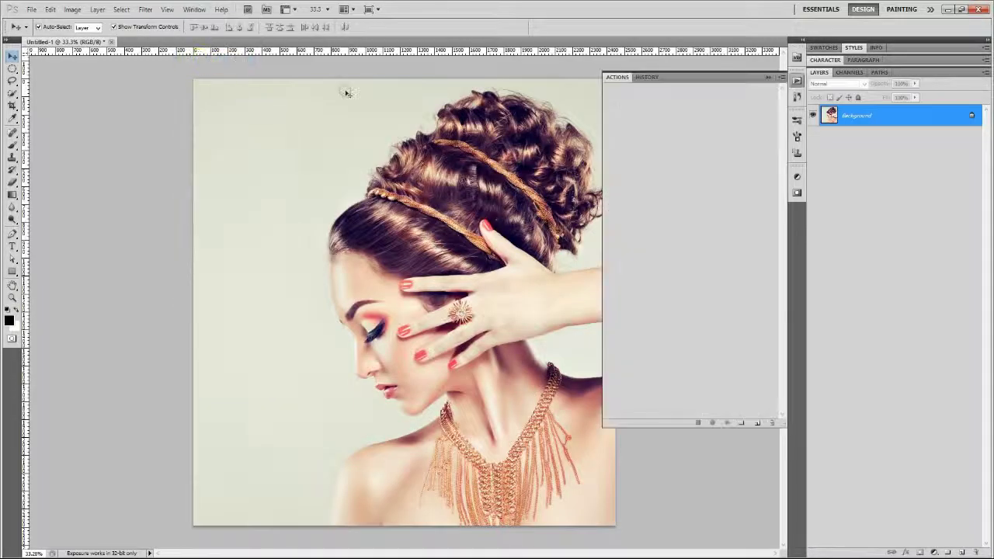
click(780, 78)
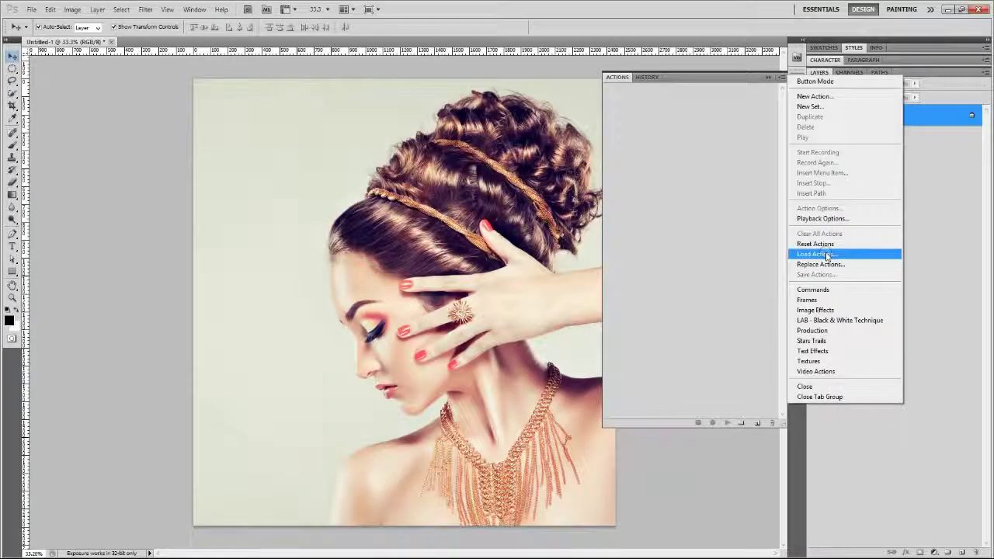
click(813, 254)
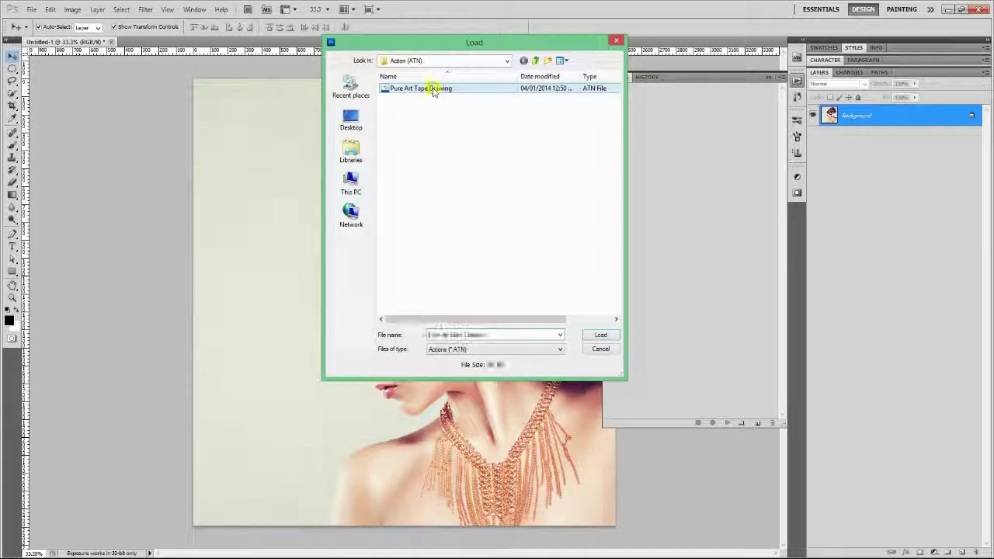
double_click(411, 88)
click(632, 88)
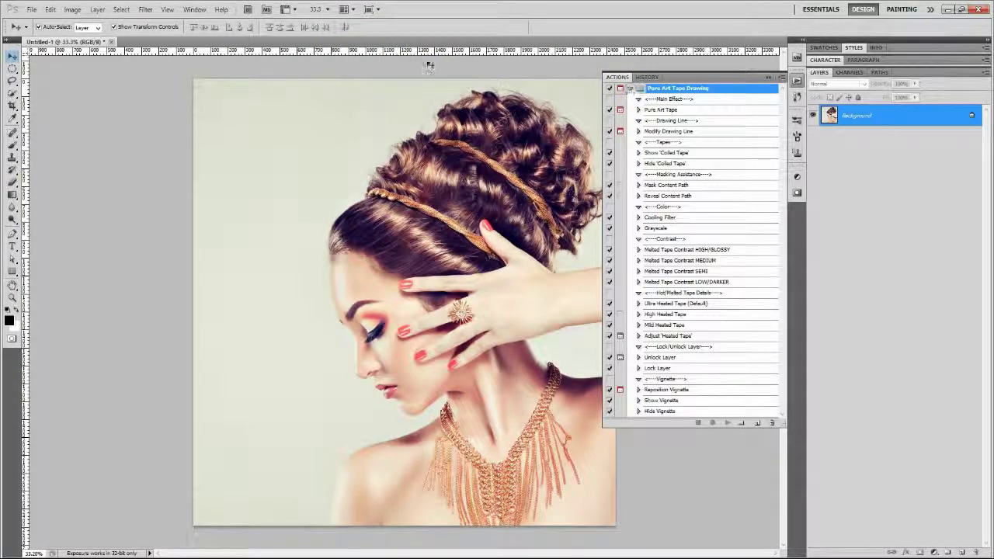
click(49, 9)
Confirm a pattern is loaded under Patterns in Preset Manager, then select the Pure Art Tape action
click(128, 313)
click(283, 111)
key(Down)
key(Down)
key(Down)
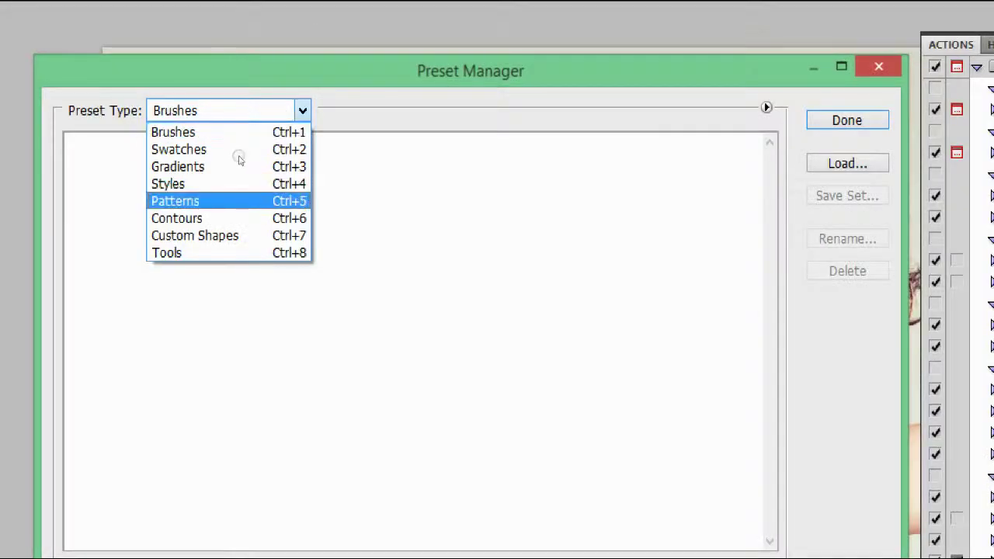
key(Return)
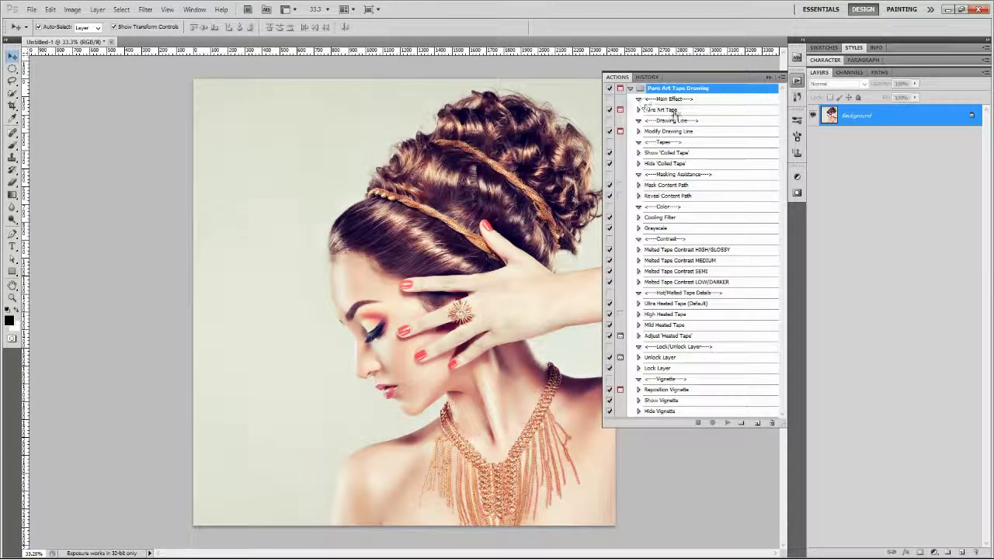
click(672, 111)
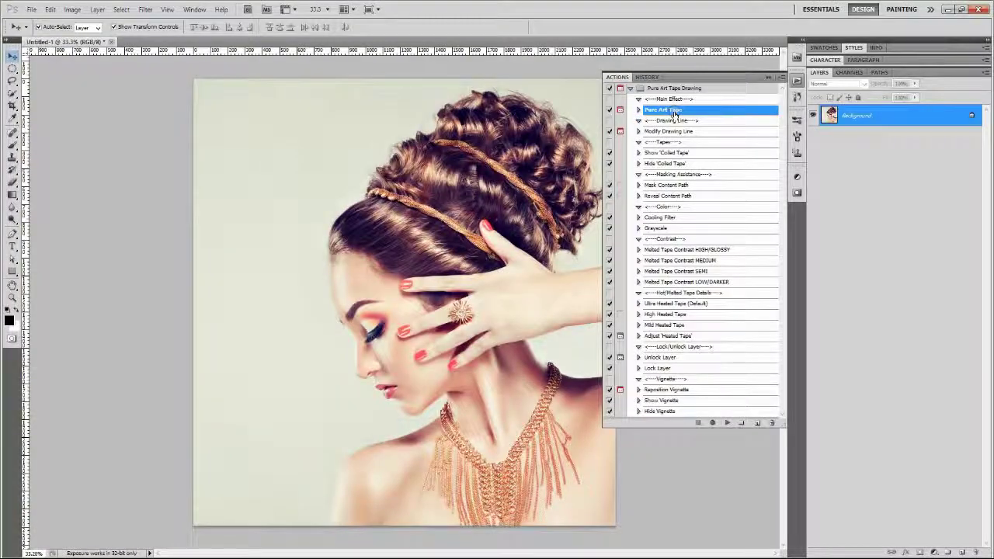
Play the Pure Art Tape action, accepting its adjustment step so it builds the tape layers
click(728, 423)
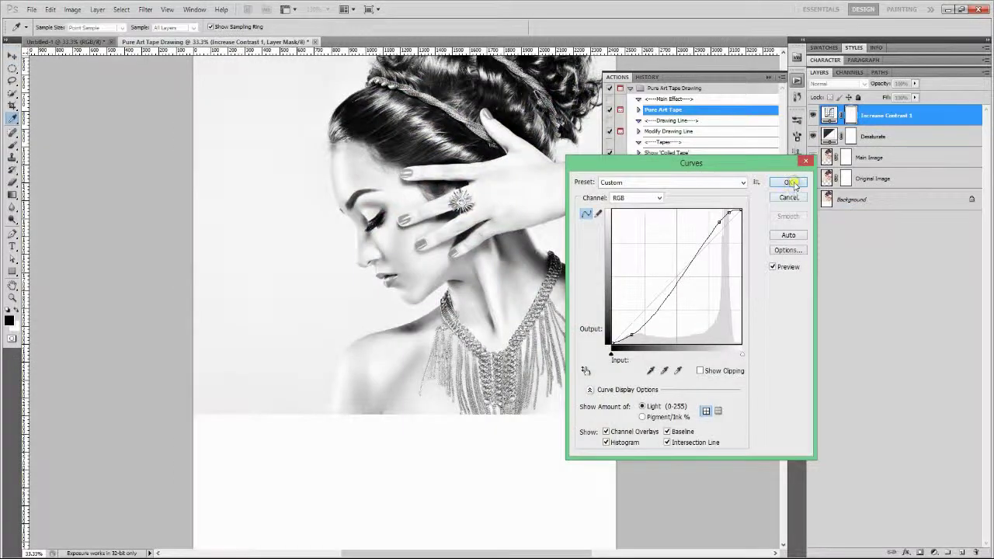
click(750, 184)
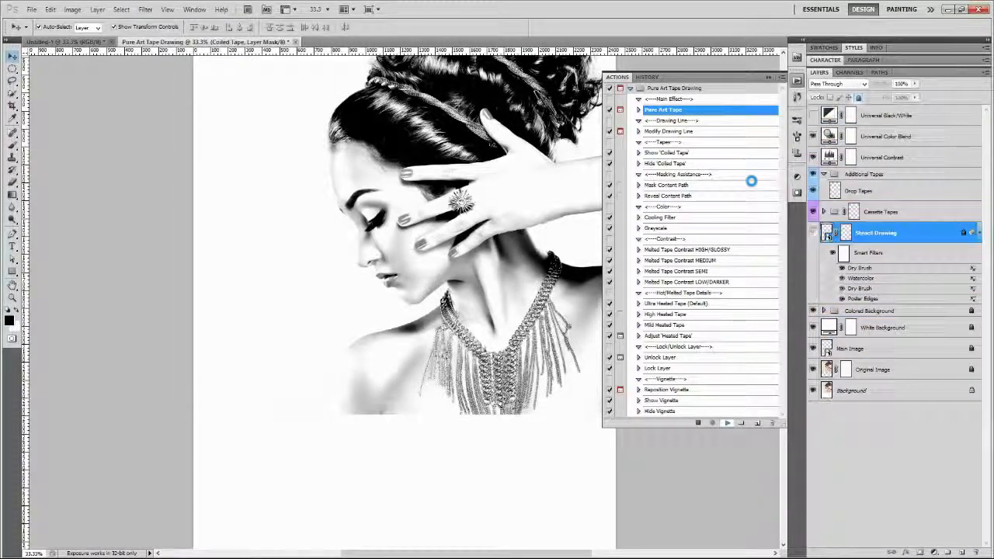
Toggle the Comprising Elements group off and on to compare with the photo, then expand it
drag(553, 124, 532, 222)
click(768, 77)
scroll(473, 284, up, 1)
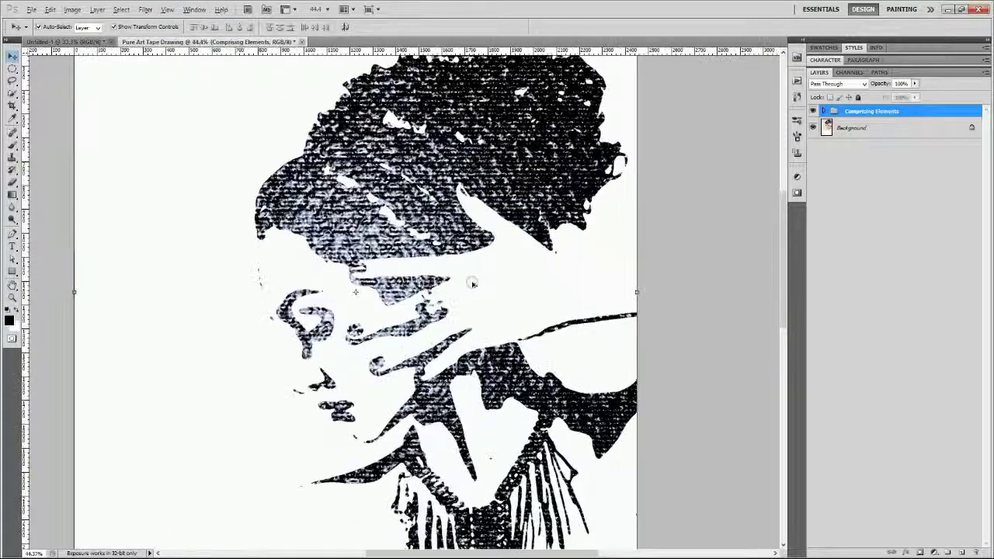
click(812, 111)
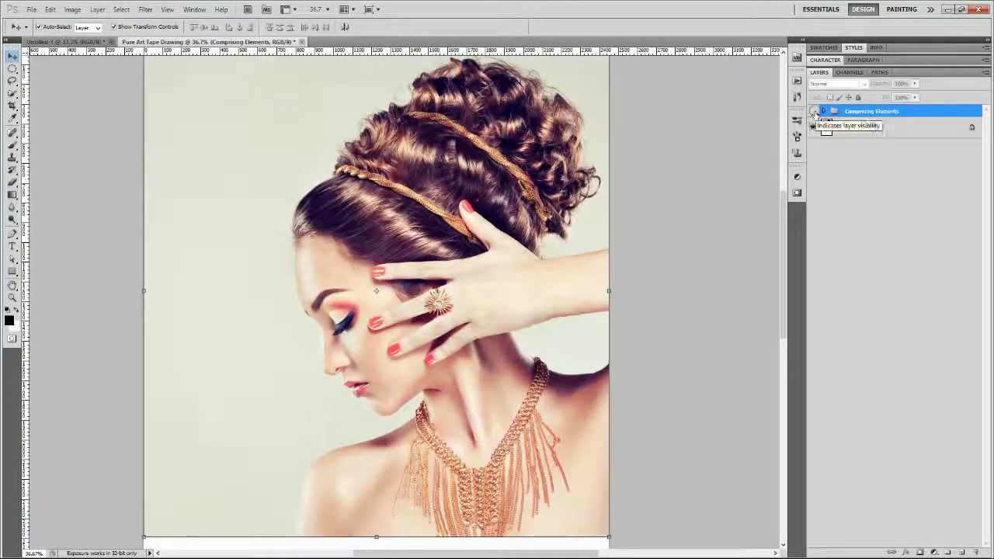
click(823, 111)
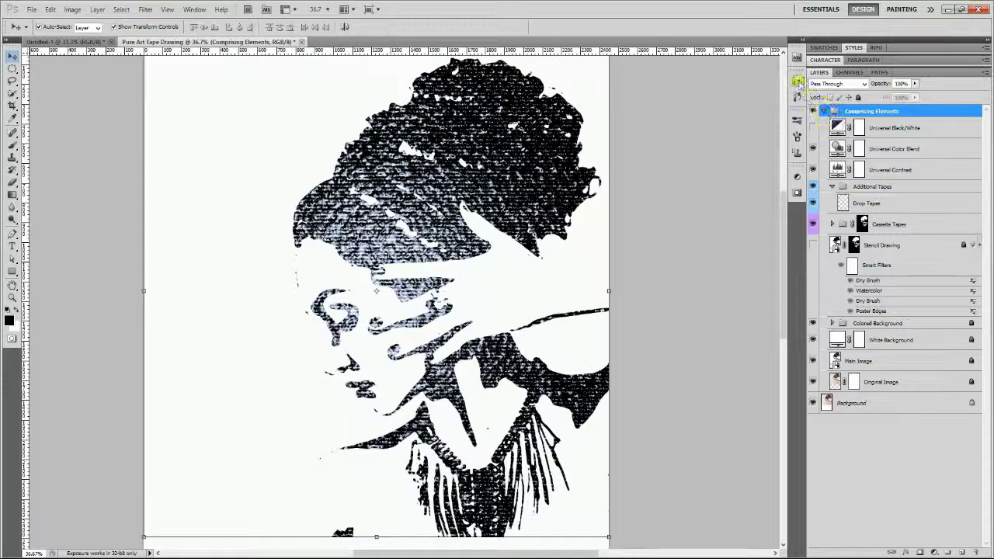
Select the Modify Drawing Line action in the Pure Art Tape Drawing set
click(796, 81)
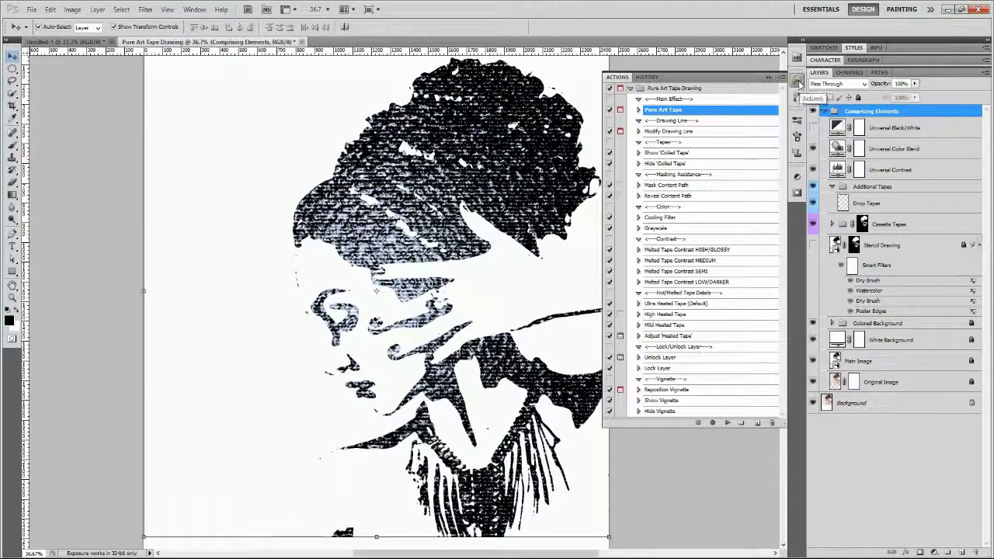
click(702, 152)
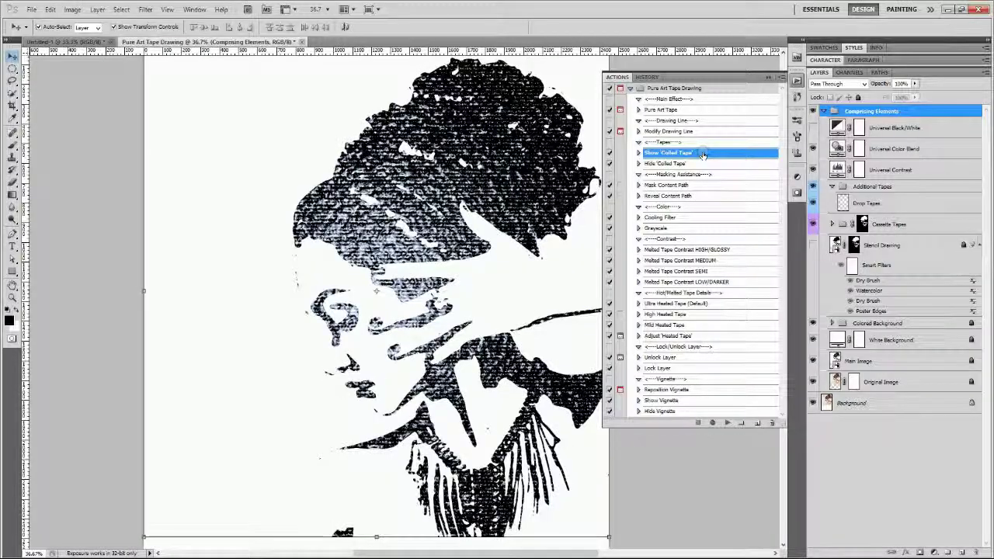
click(692, 131)
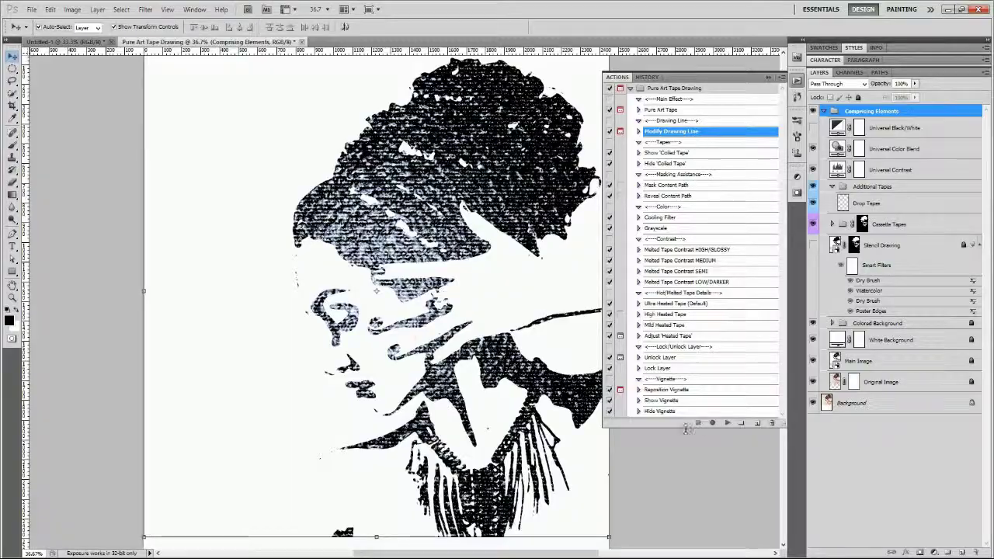
Run Modify Drawing Line and set Levels to a 196 white input with brighter midtones
click(730, 423)
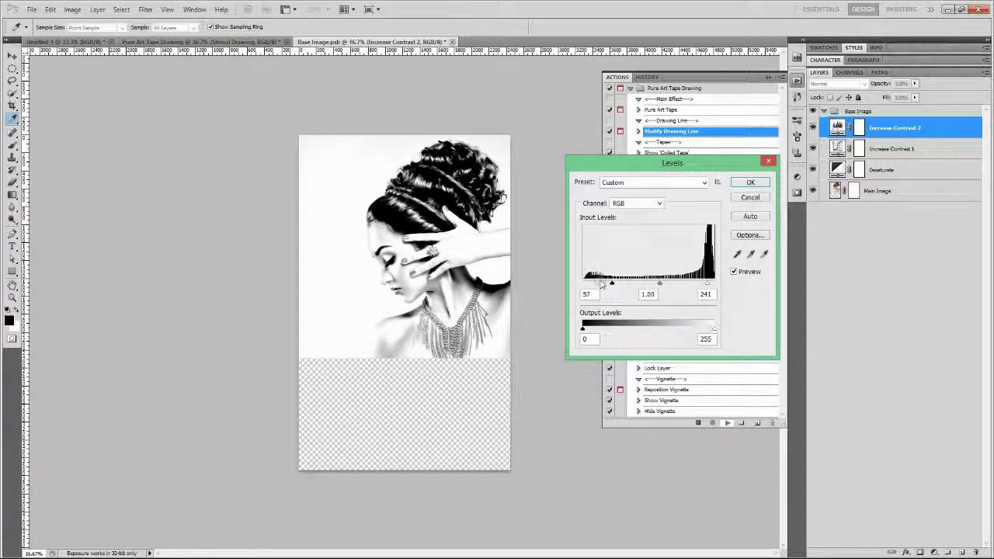
drag(376, 281, 426, 333)
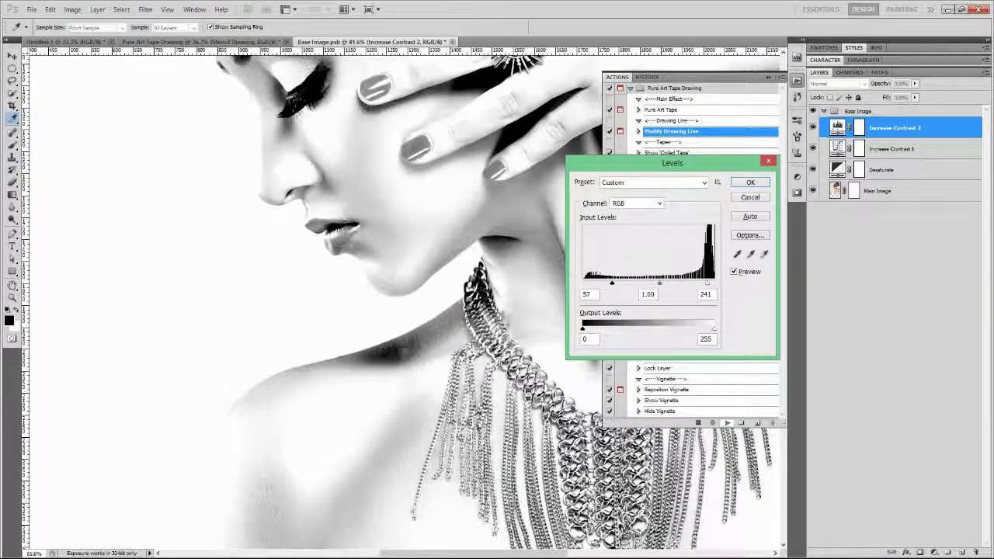
drag(396, 167, 301, 234)
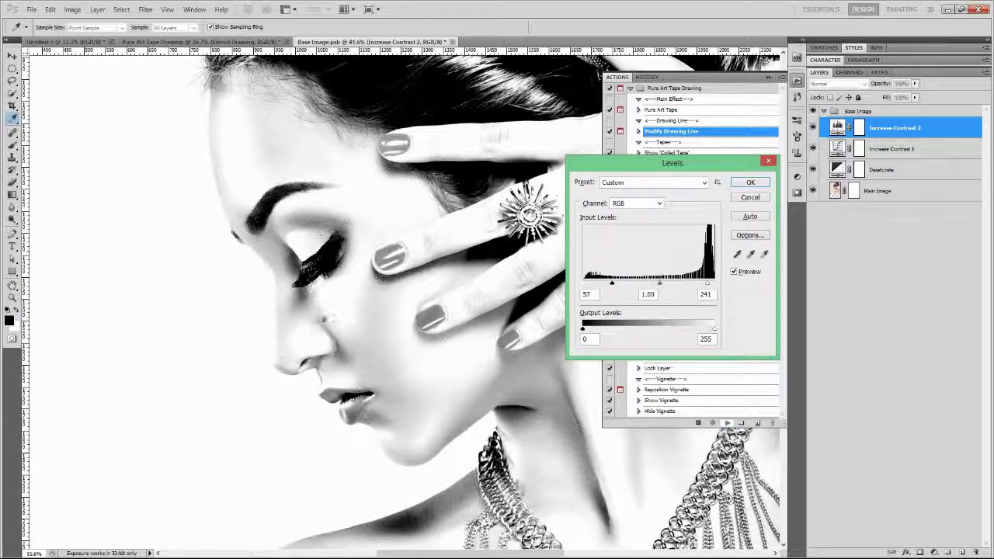
key(ctrl+0)
drag(659, 284, 626, 284)
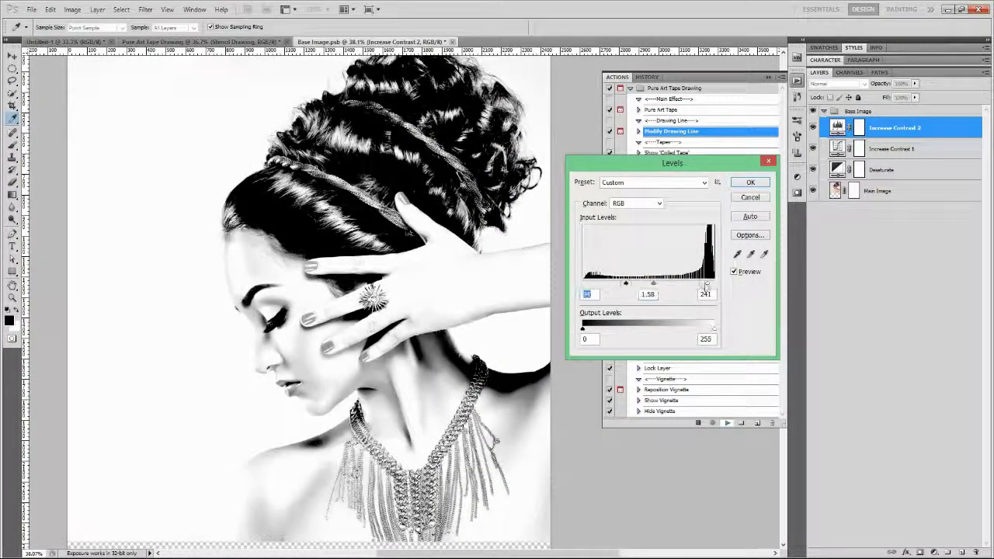
drag(706, 284, 684, 285)
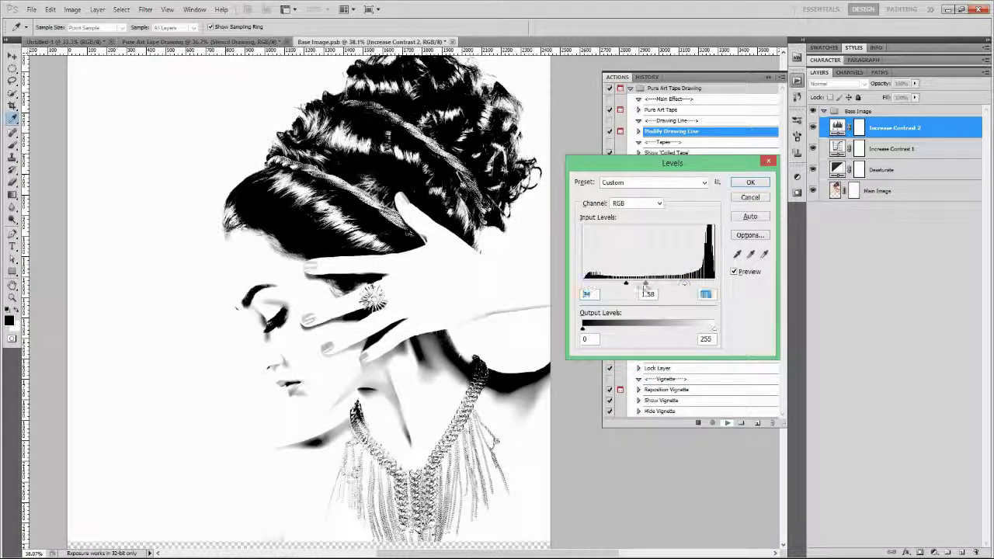
click(750, 182)
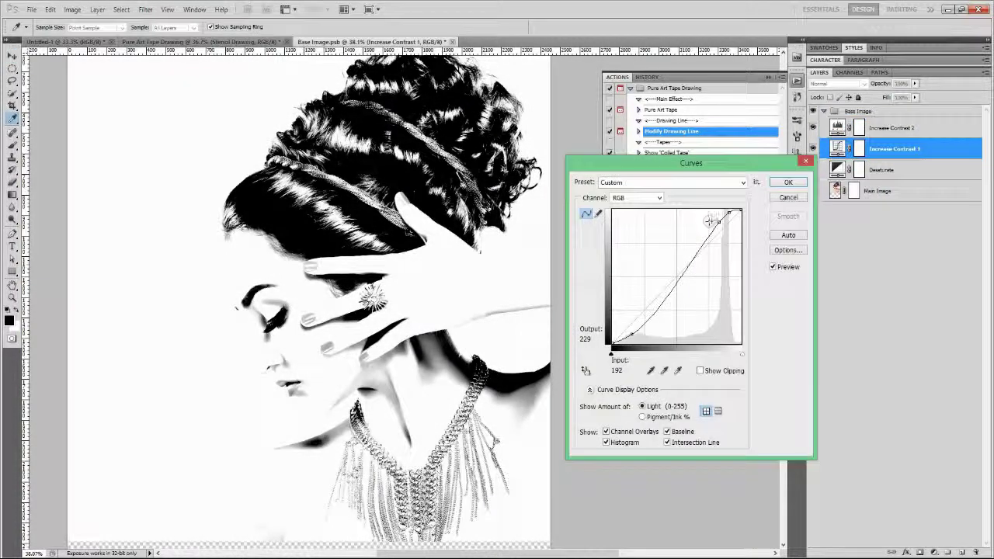
Lift the upper Curves point and pull down the shadows for stronger contrast
drag(709, 221, 718, 219)
drag(633, 335, 640, 339)
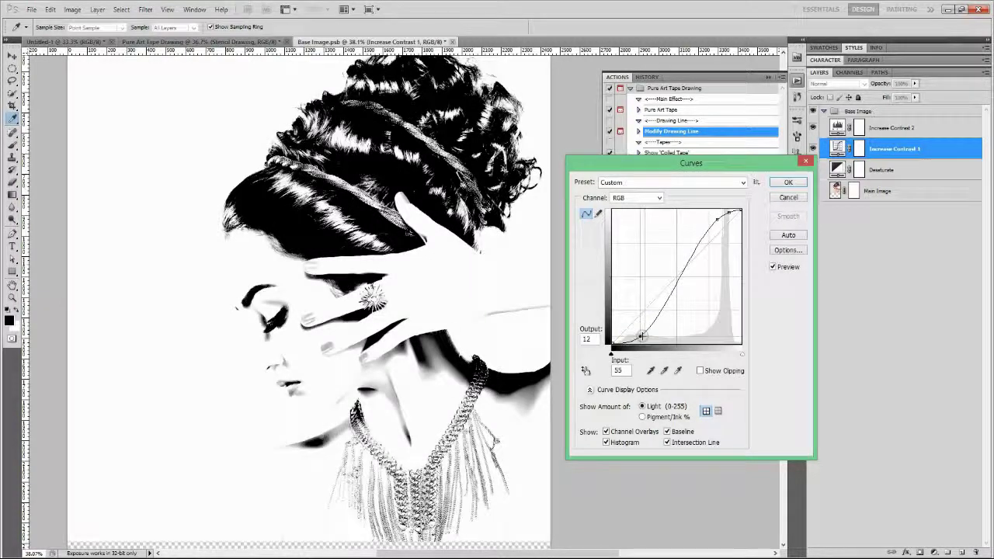
click(788, 182)
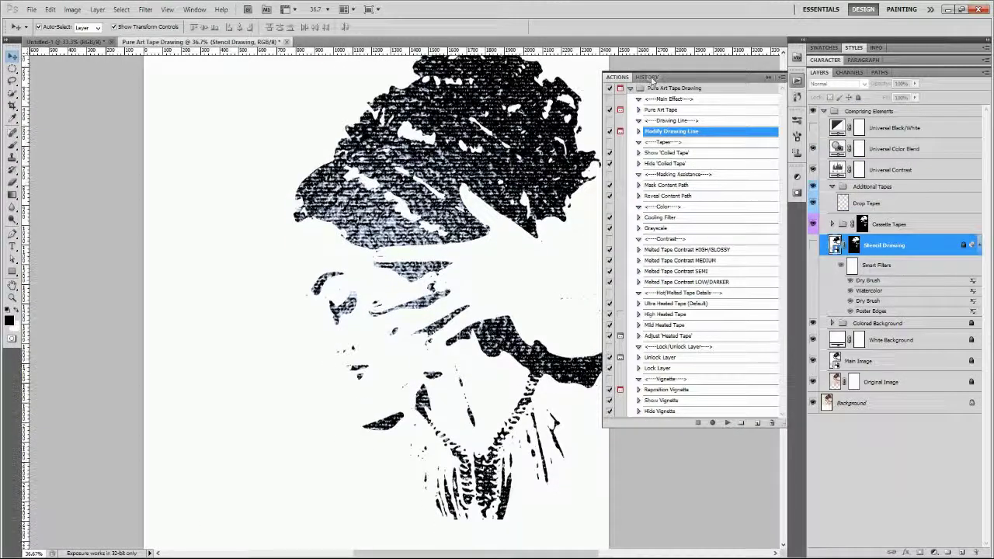
Create a history snapshot named 'Easy to modify details'
click(647, 77)
click(755, 423)
text(F)
text(Easy to modify details)
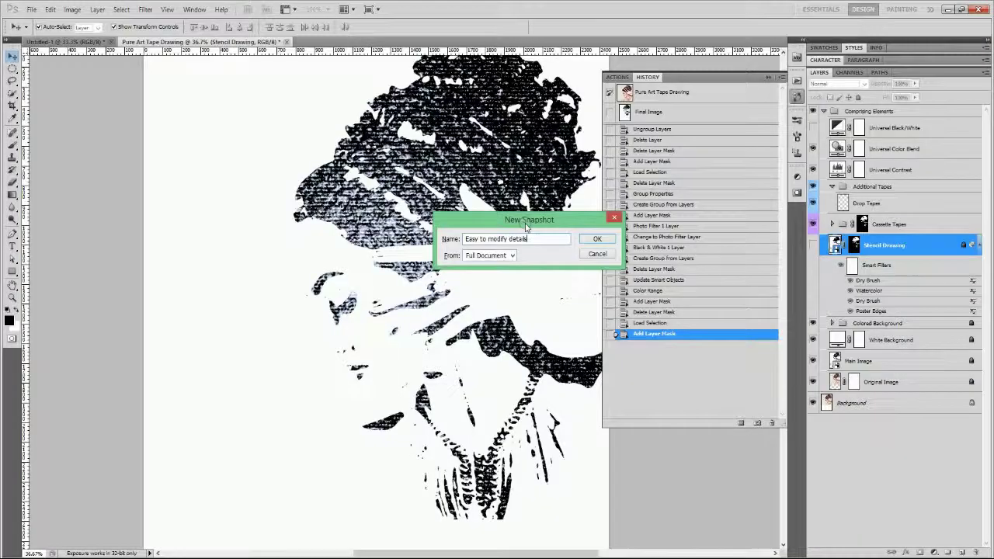
click(590, 235)
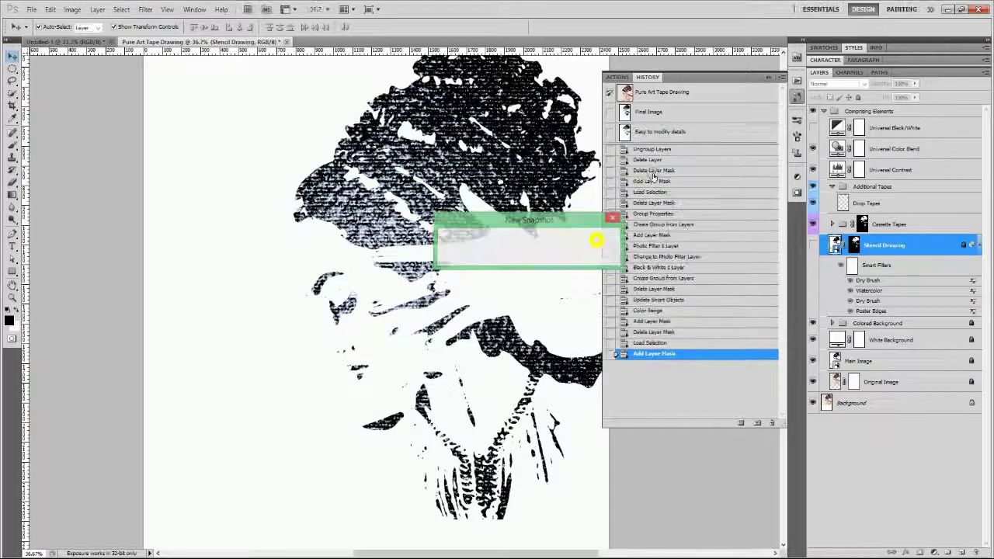
Restore the Final Image snapshot and select the Show 'Coiled Tape' action
click(678, 113)
click(679, 132)
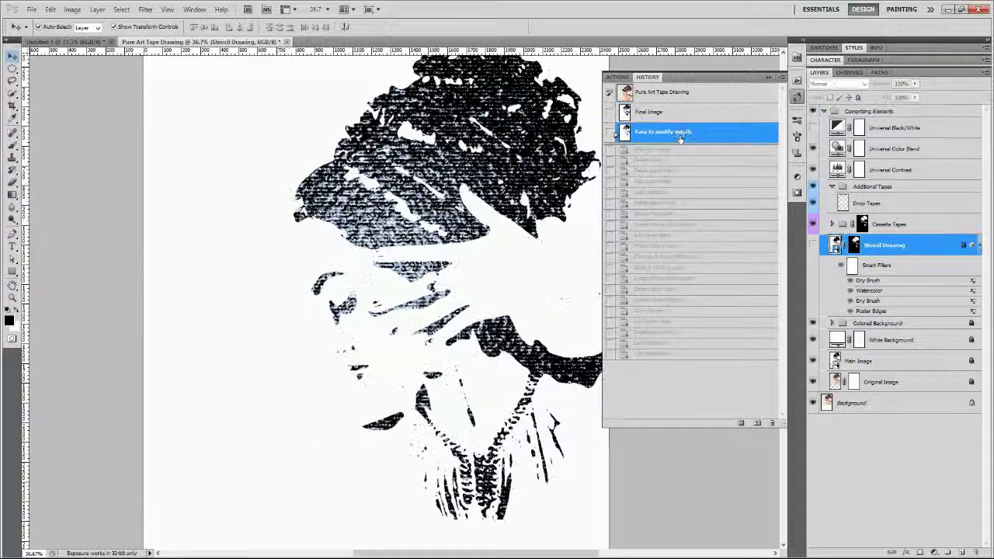
click(686, 114)
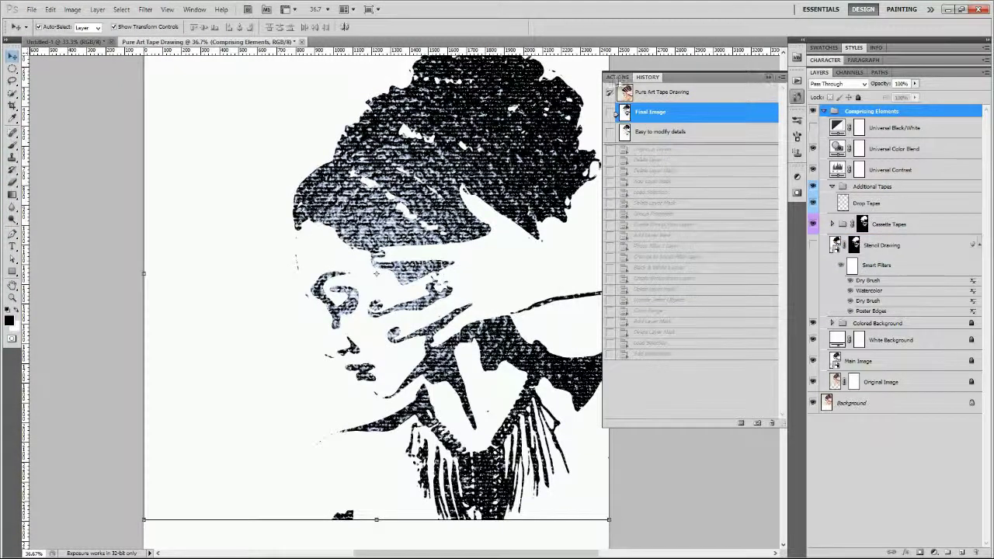
click(617, 78)
click(690, 153)
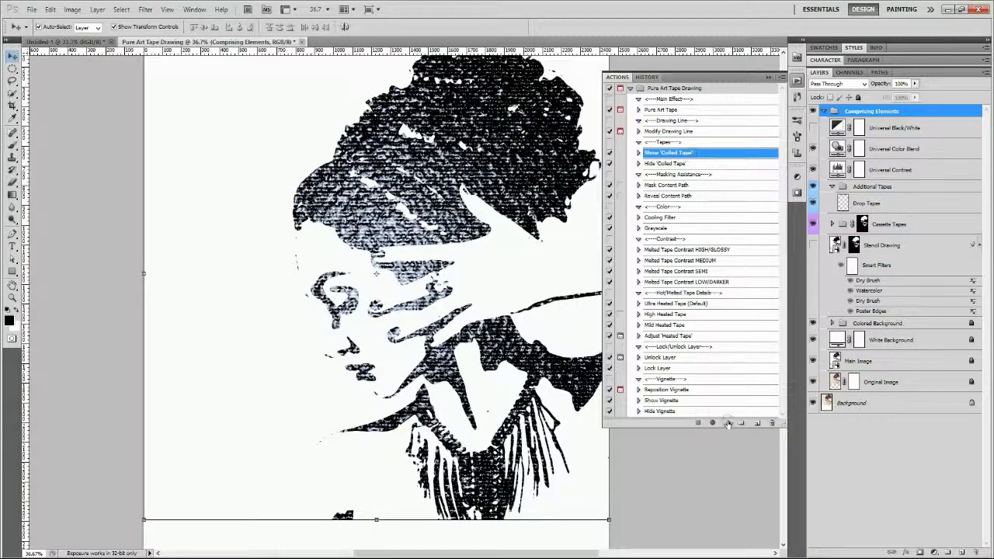
Run Show 'Coiled Tape' and draw a closed Pen path around the face
click(728, 423)
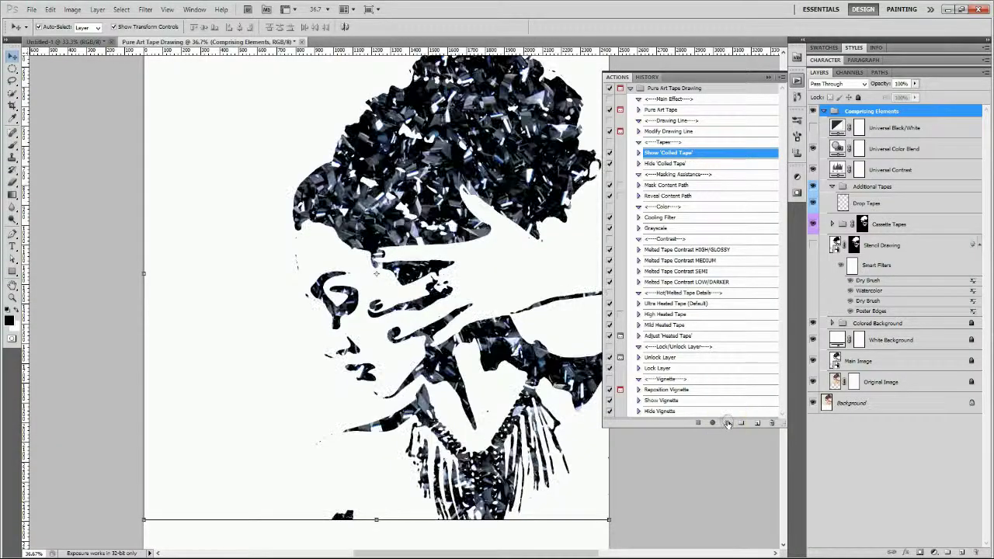
click(768, 77)
click(461, 222)
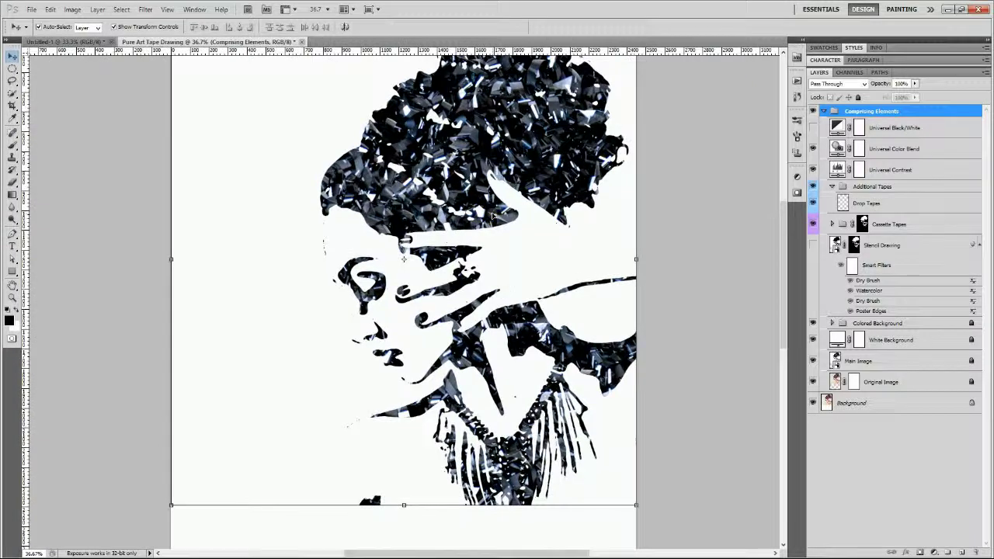
key(p)
drag(314, 226, 366, 238)
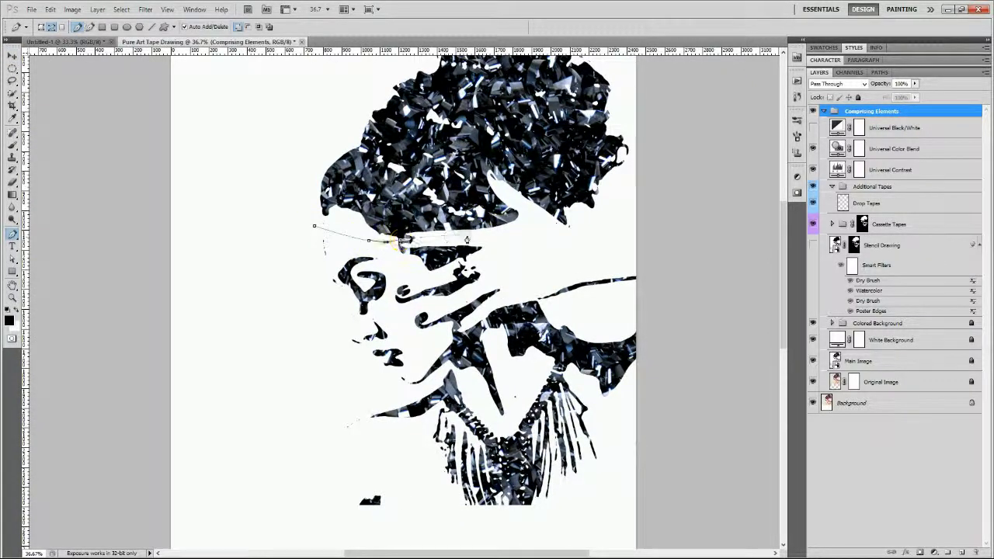
drag(631, 254, 672, 443)
drag(399, 528, 355, 525)
drag(280, 432, 266, 388)
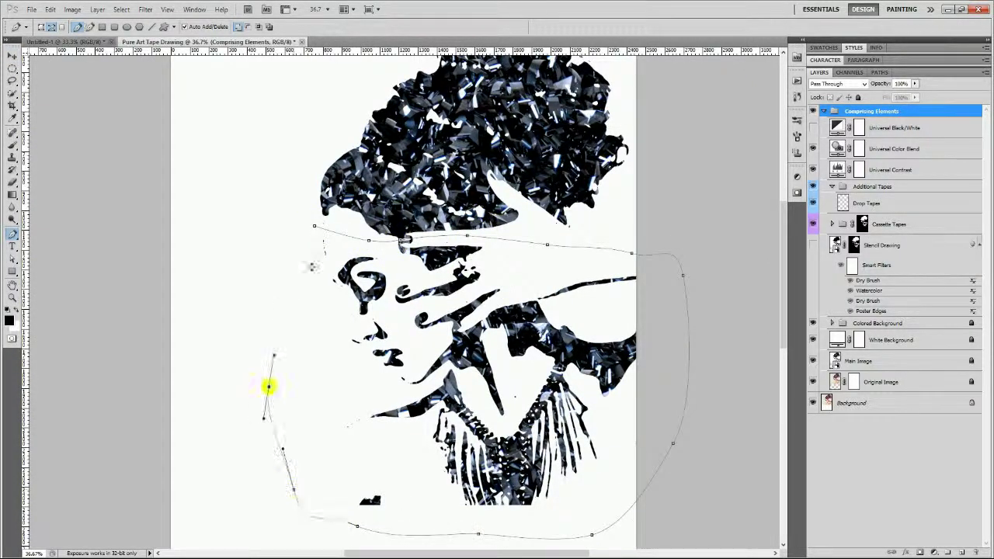
click(313, 226)
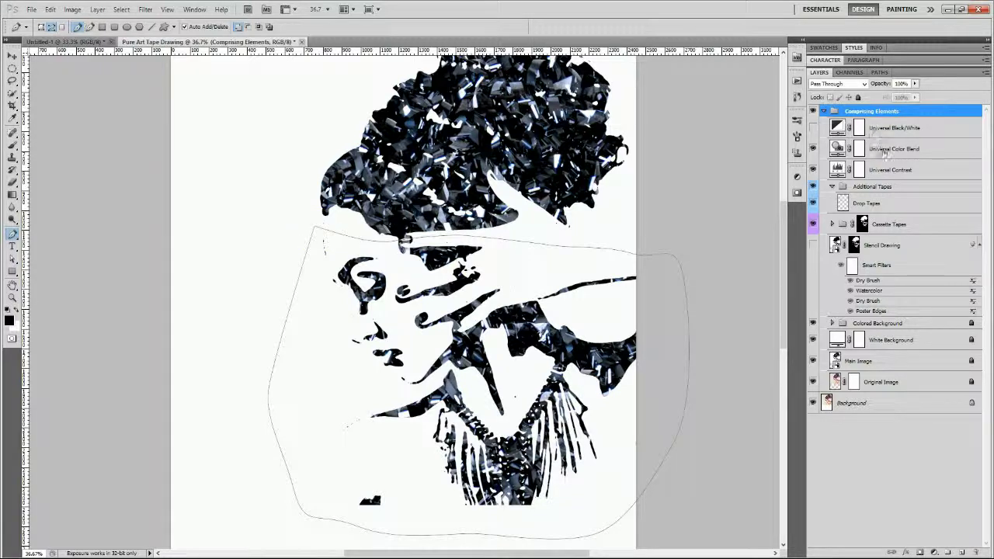
Target the Coiled Tape layer inside Cassette Tapes and run Mask Content Path on the outline
click(797, 83)
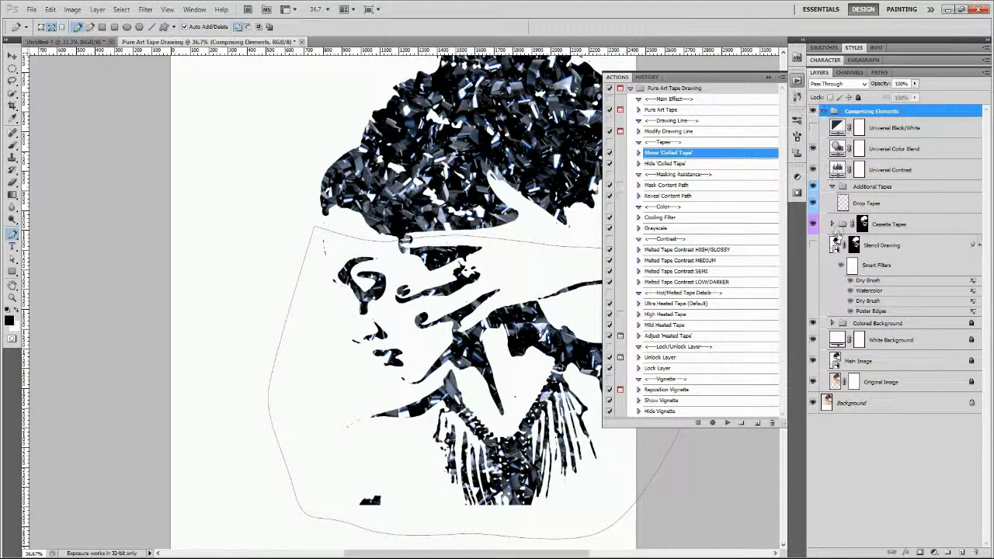
click(832, 323)
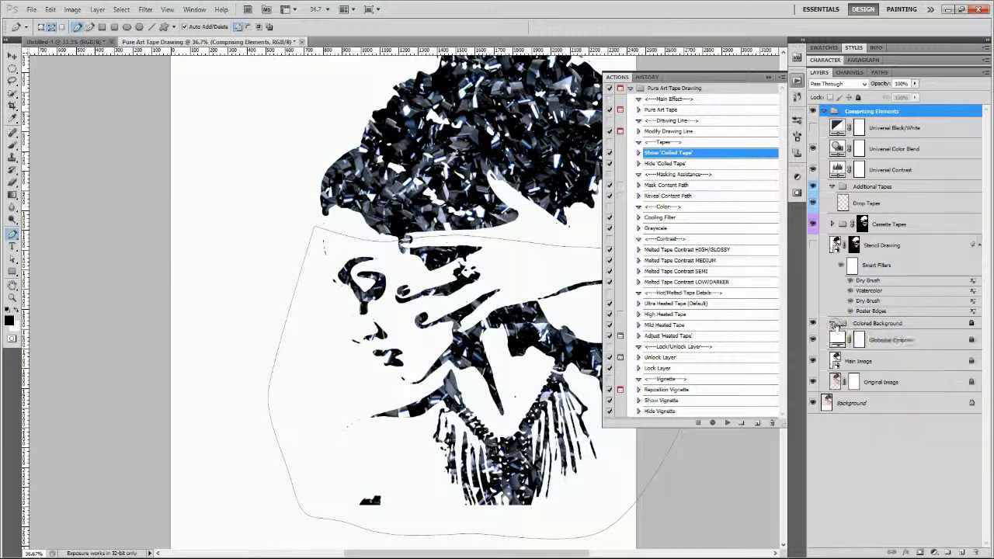
click(833, 224)
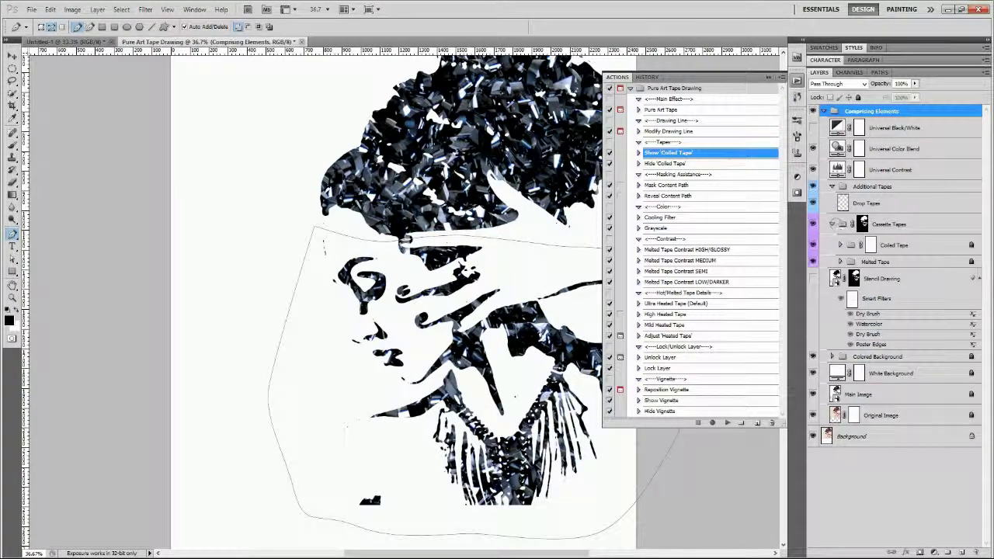
click(900, 246)
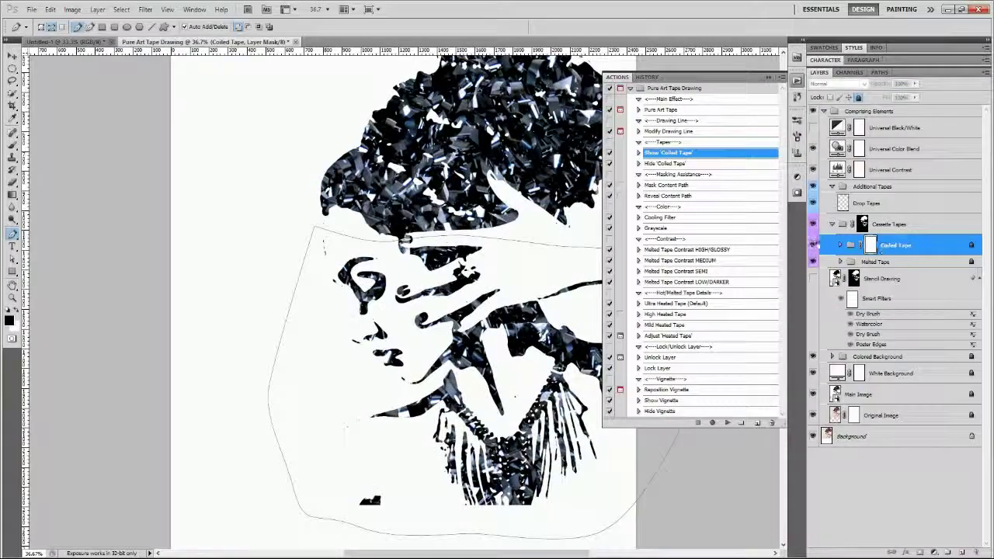
click(813, 244)
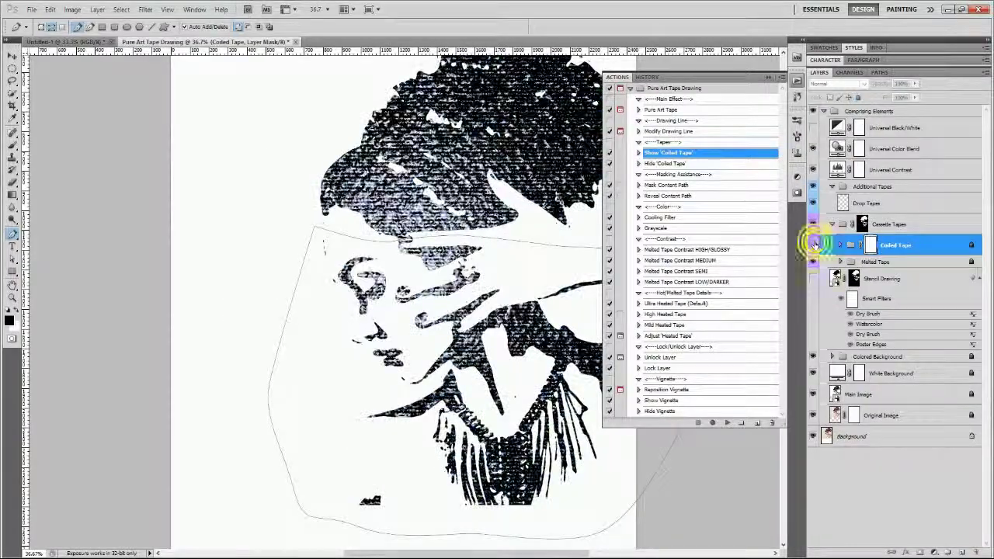
click(813, 244)
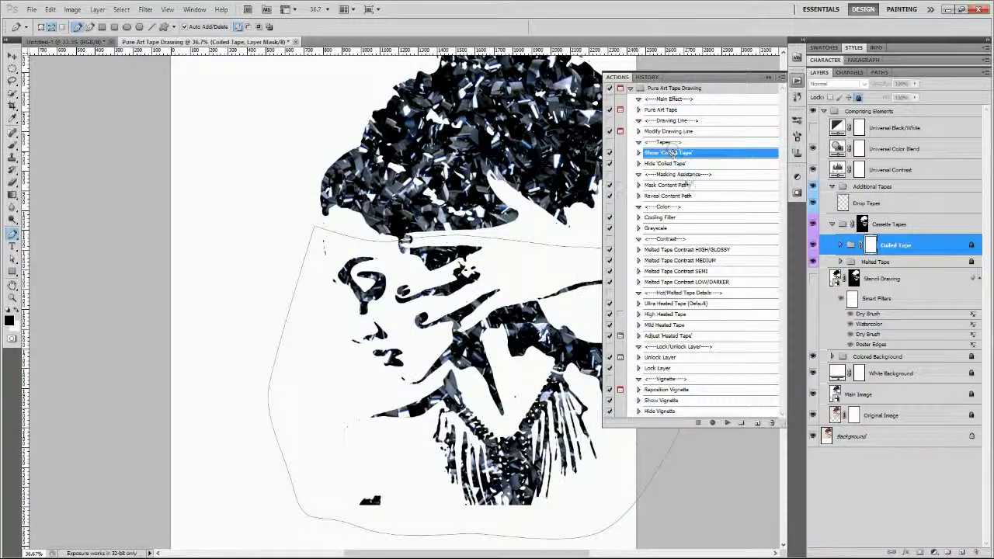
click(692, 187)
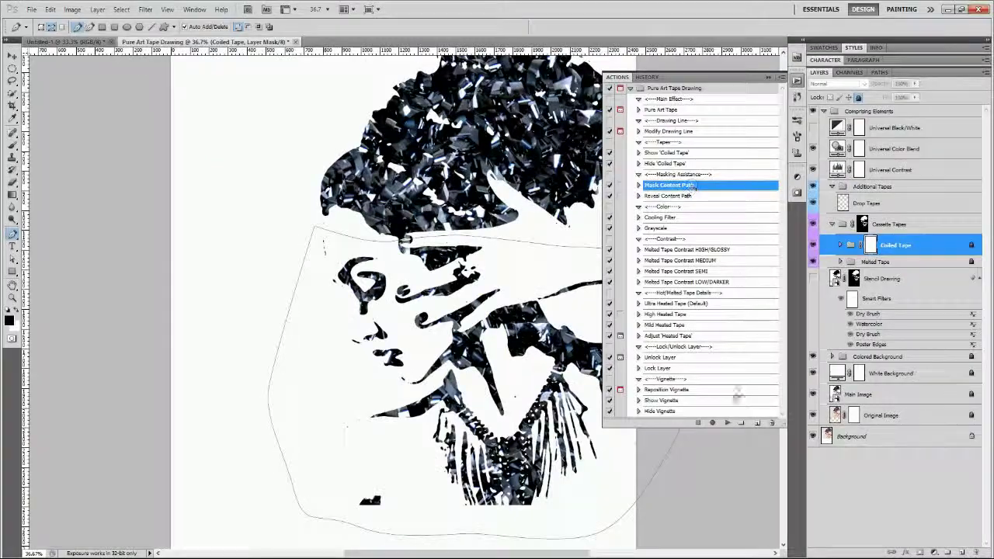
click(728, 423)
Start the Pen path along the hair's lower edge and toward its right side
click(769, 77)
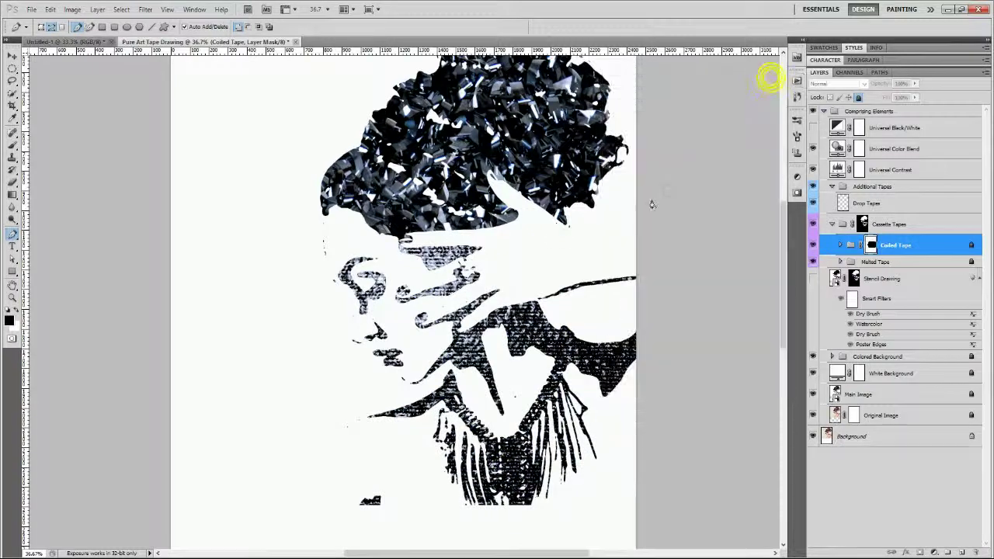
scroll(477, 193, up, 2)
scroll(374, 328, up, 3)
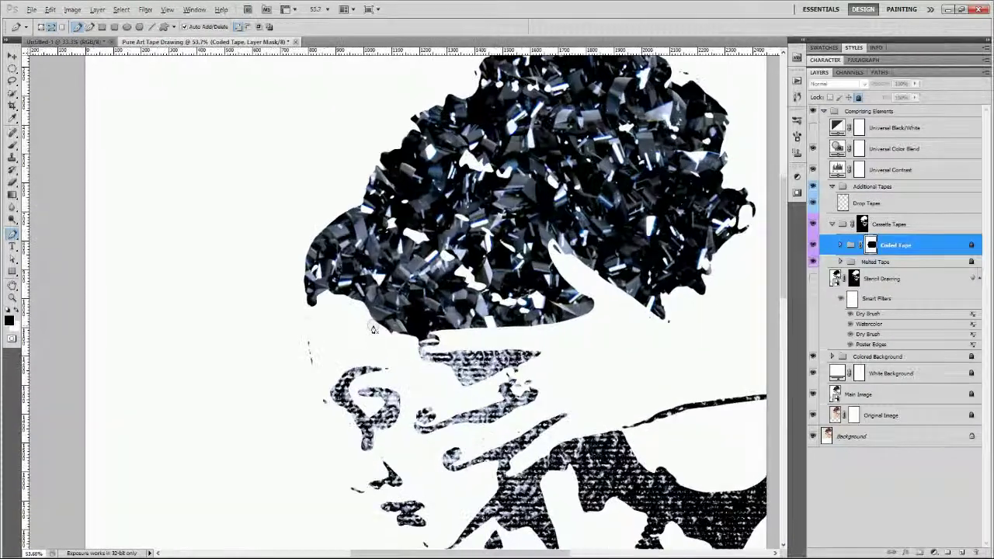
click(310, 316)
mouse_move(368, 316)
mouse_down()
mouse_move(404, 358)
mouse_move(523, 341)
mouse_up()
click(368, 317)
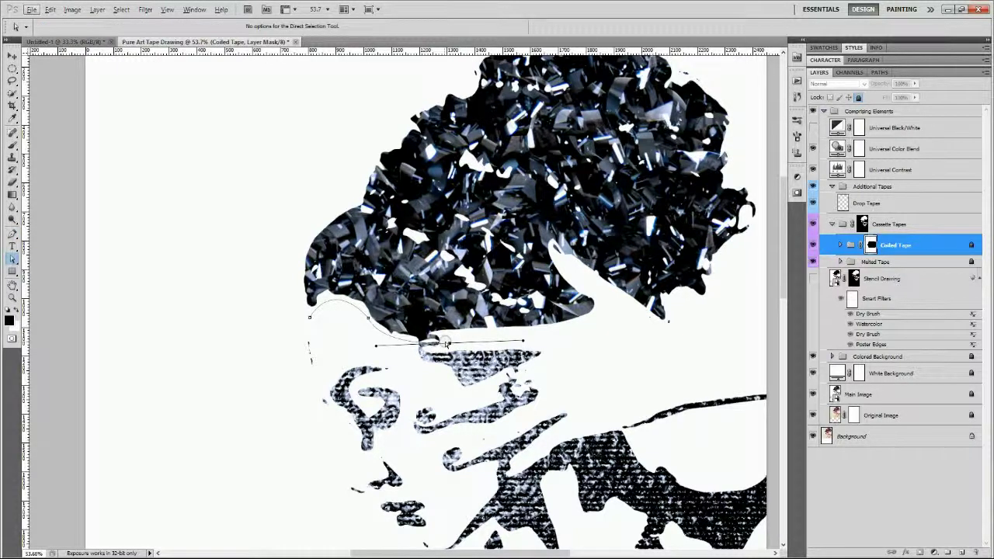
mouse_move(446, 343)
mouse_down()
mouse_move(429, 340)
mouse_move(471, 320)
mouse_move(553, 310)
mouse_move(562, 230)
mouse_up()
key(p)
click(429, 339)
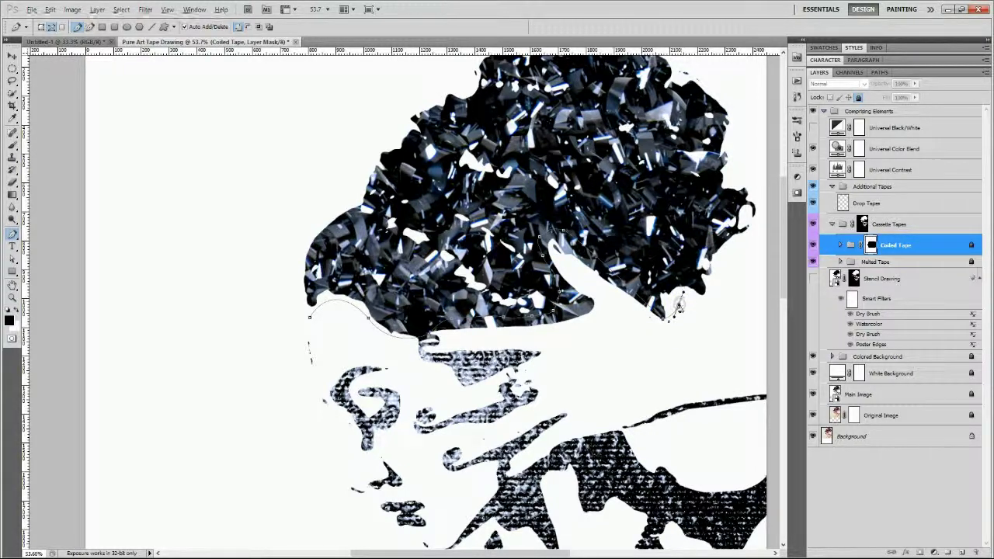
drag(702, 296, 710, 268)
drag(743, 235, 754, 232)
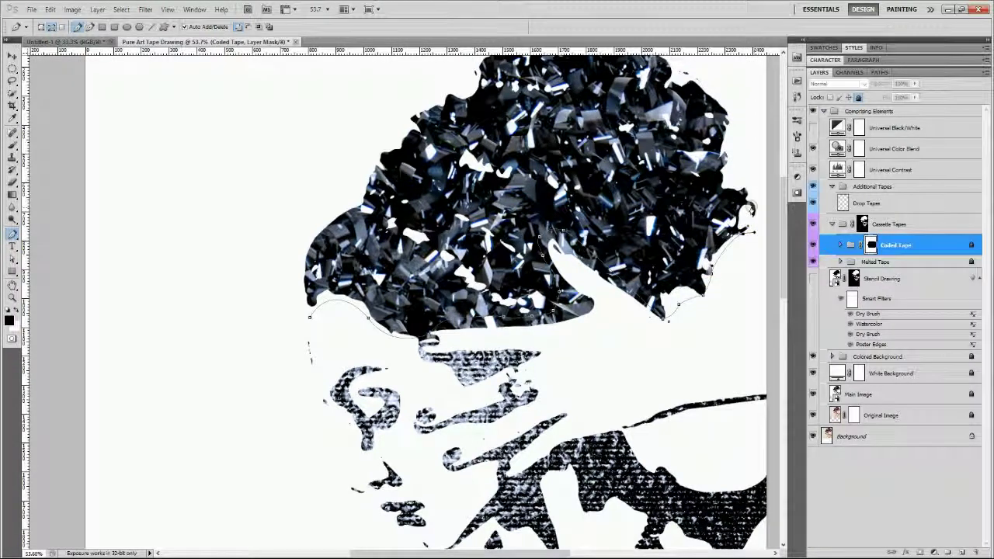
Continue the hair outline up the right side and leftward across the top
scroll(750, 208, up, 2)
drag(749, 254, 674, 134)
click(735, 231)
click(657, 123)
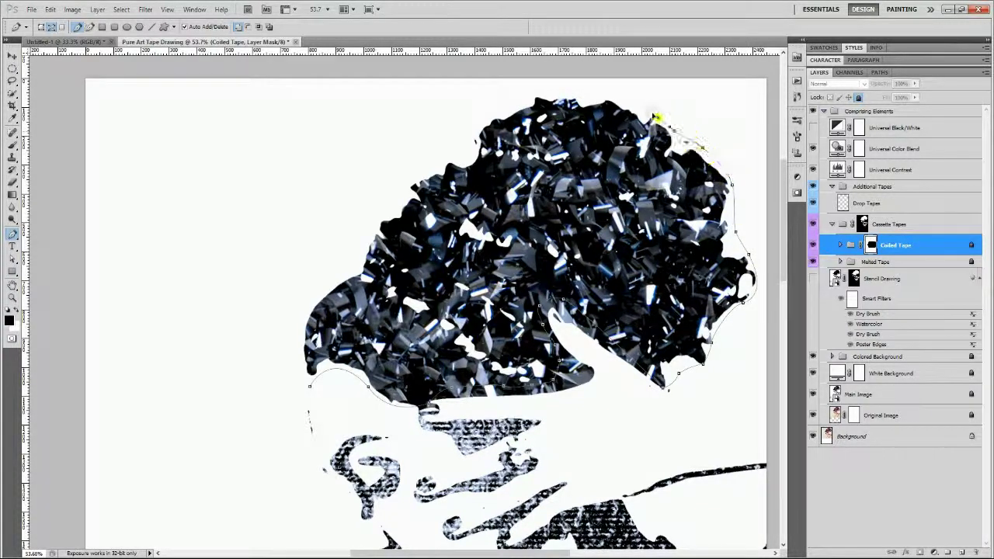
click(627, 103)
click(598, 96)
click(556, 98)
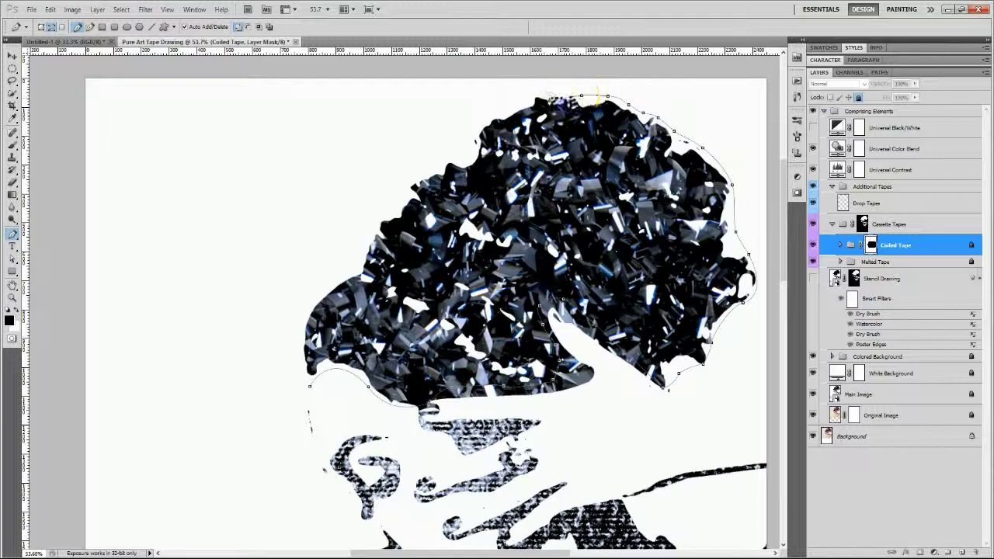
click(533, 94)
drag(513, 111, 480, 122)
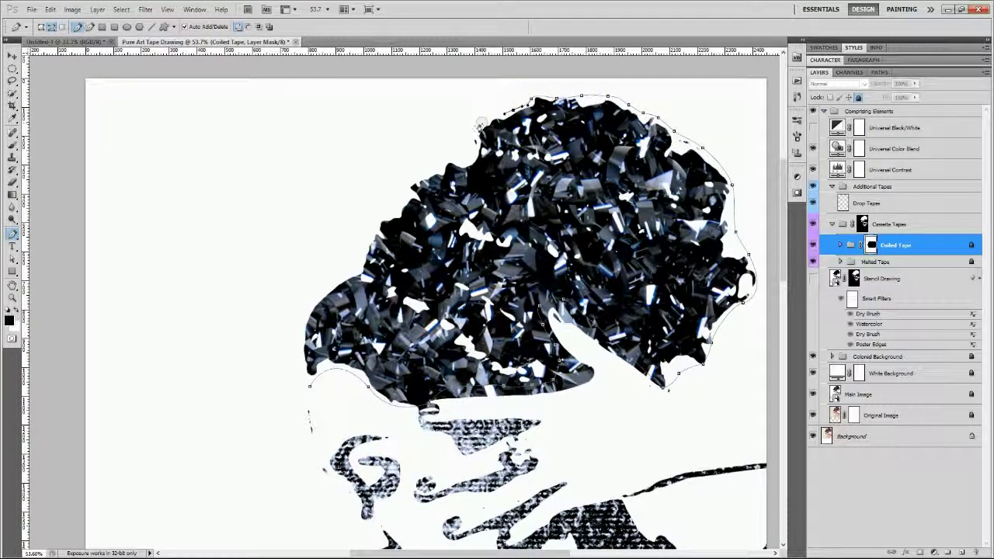
Finish the outline down the hair's left side and target the Cassette Tapes group
click(475, 125)
click(455, 151)
click(434, 170)
click(419, 180)
drag(361, 277, 362, 356)
drag(309, 385, 280, 297)
drag(337, 474, 338, 487)
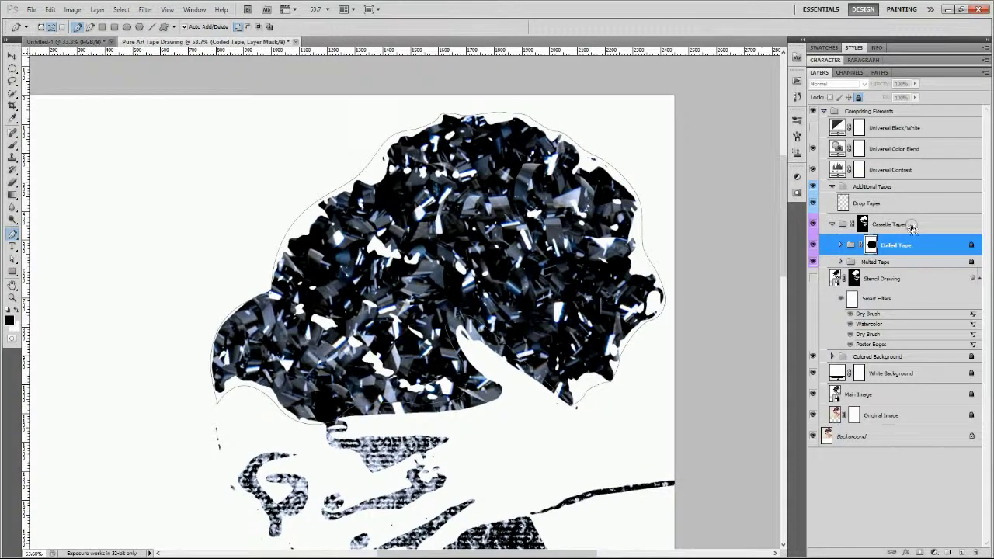
click(912, 225)
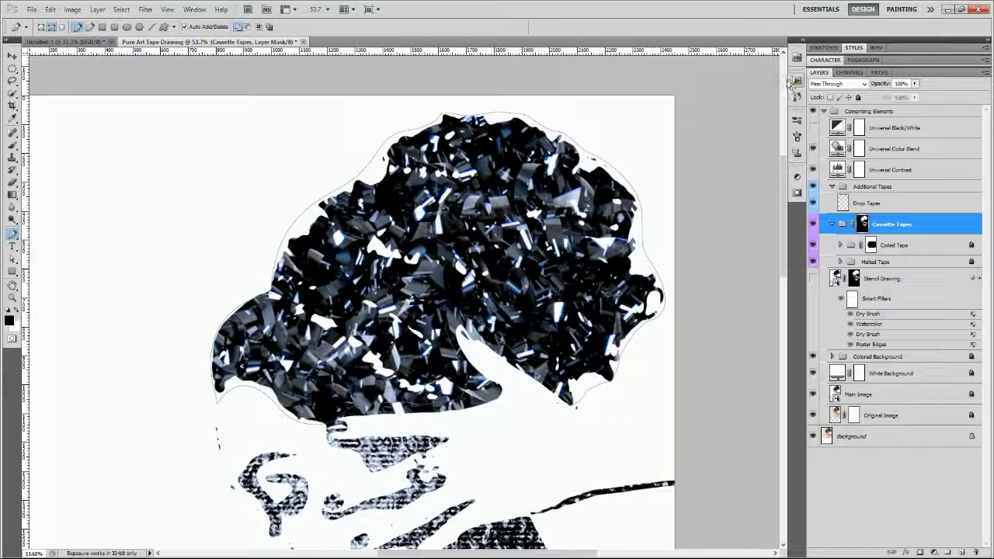
Run the Reveal Content Path action on the traced hair path
click(796, 79)
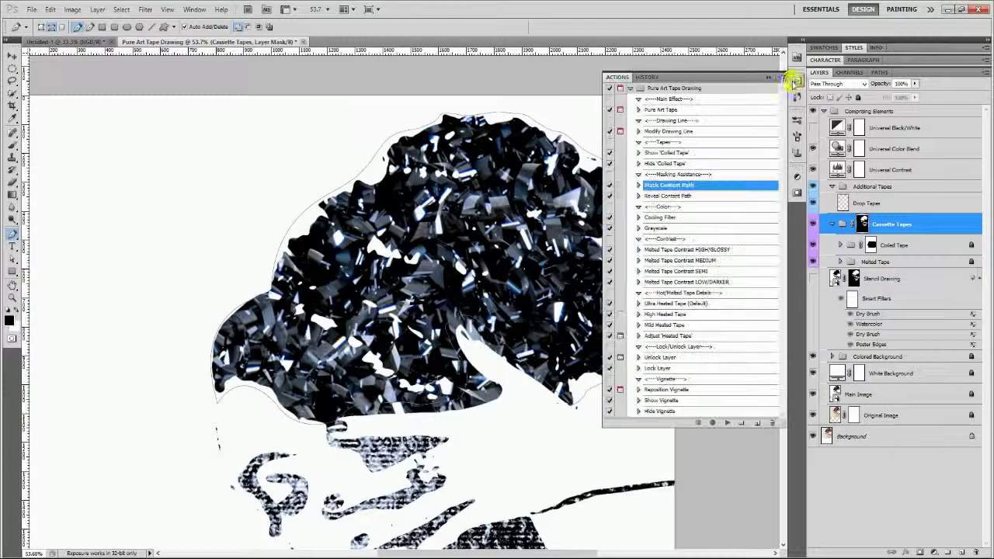
click(701, 197)
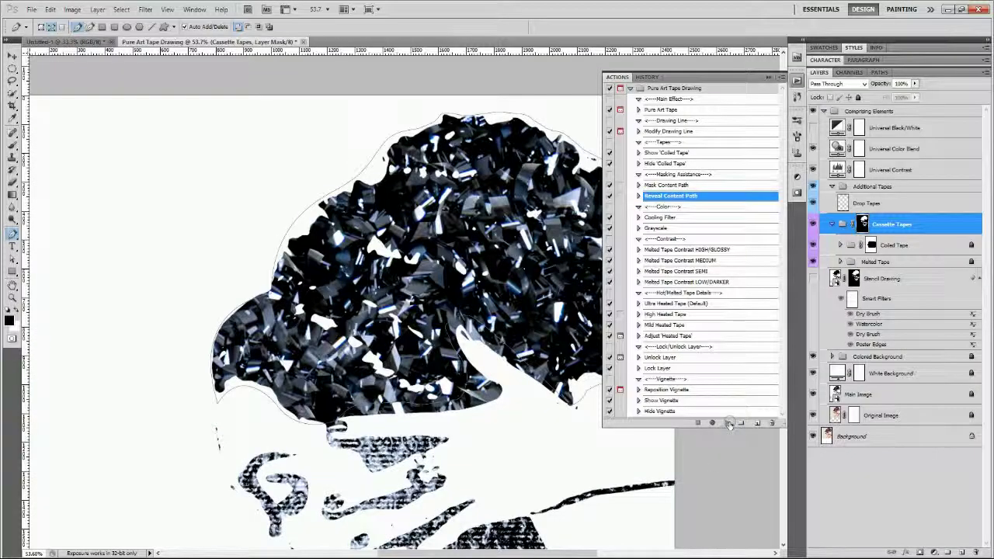
click(728, 423)
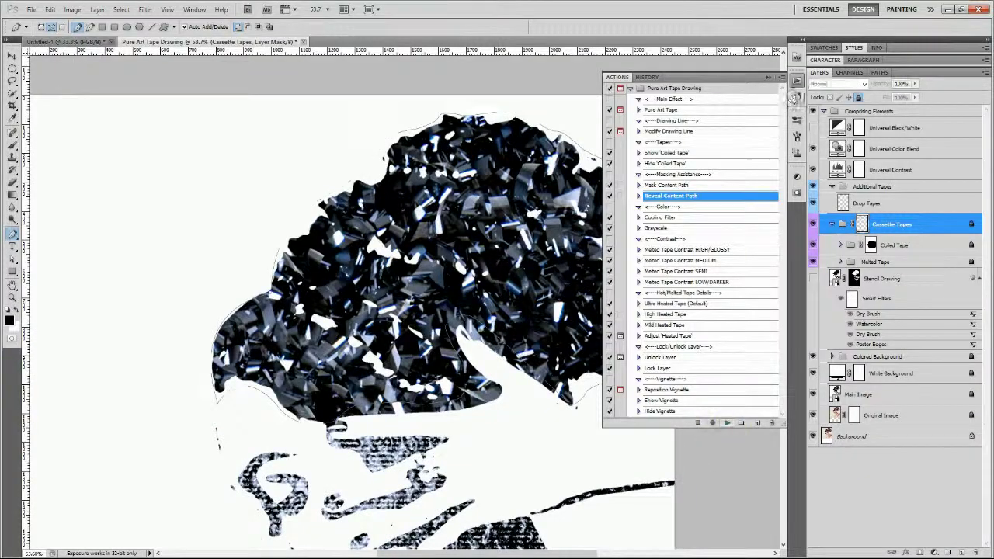
click(768, 78)
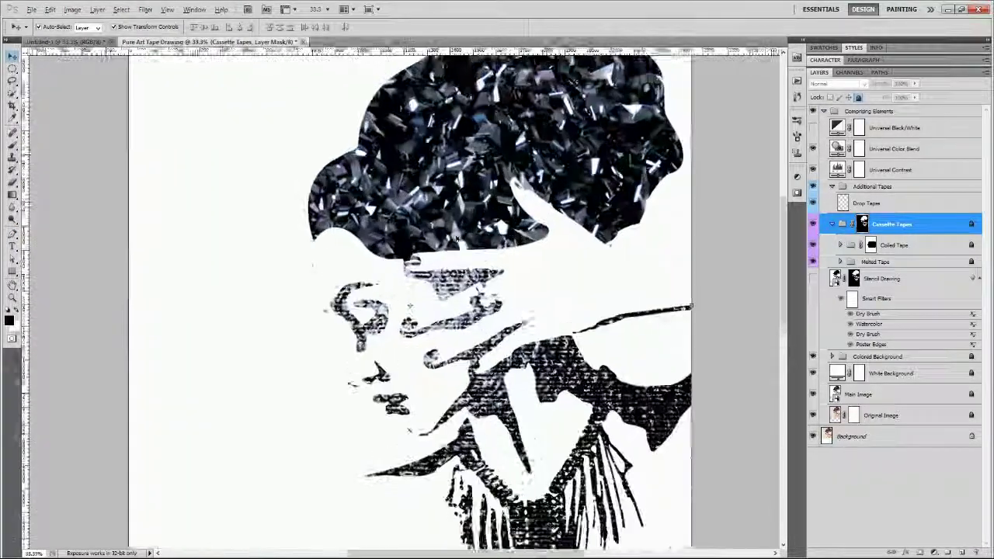
Trace new Pen paths from the hat's left edge past the eye and below the chin
scroll(409, 305, up, 4)
key(p)
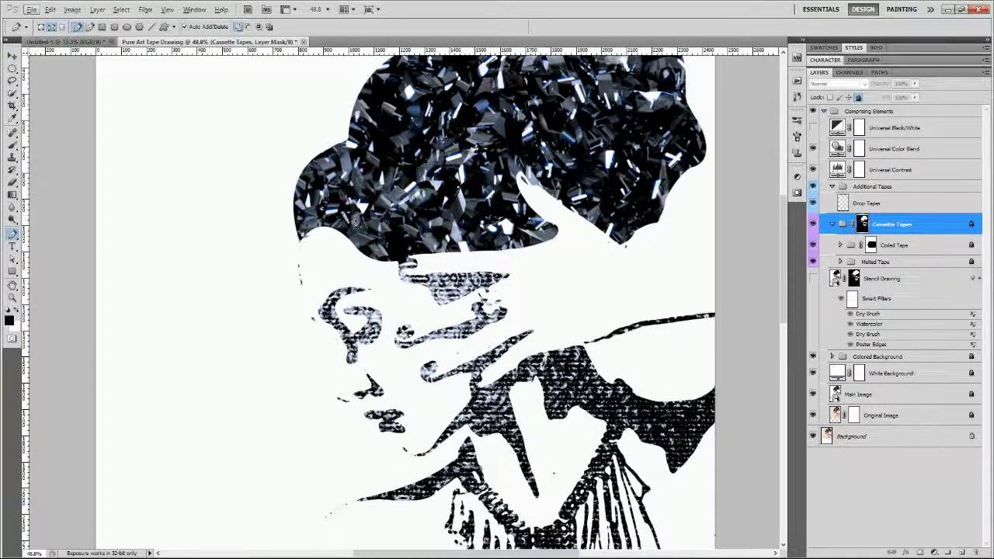
click(300, 233)
drag(313, 319, 342, 367)
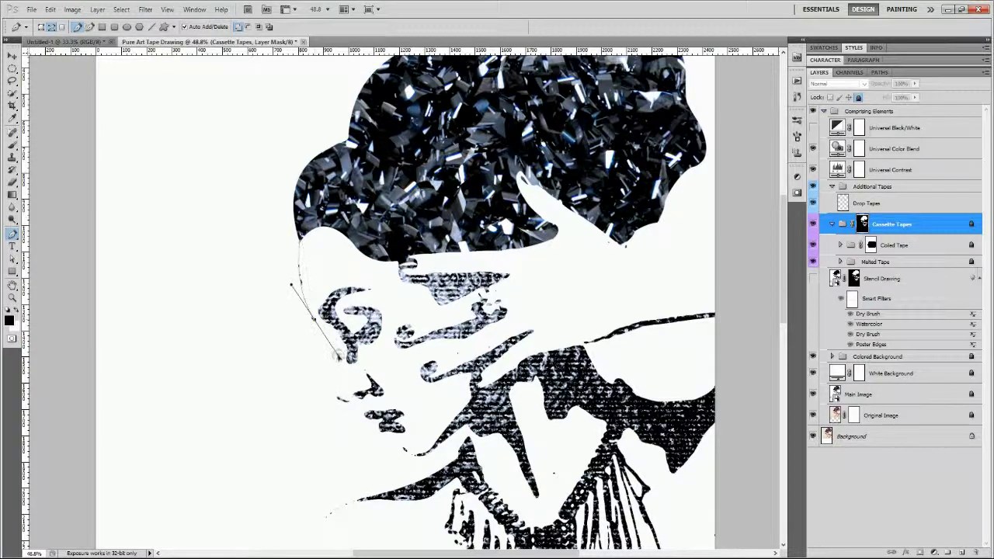
click(313, 319)
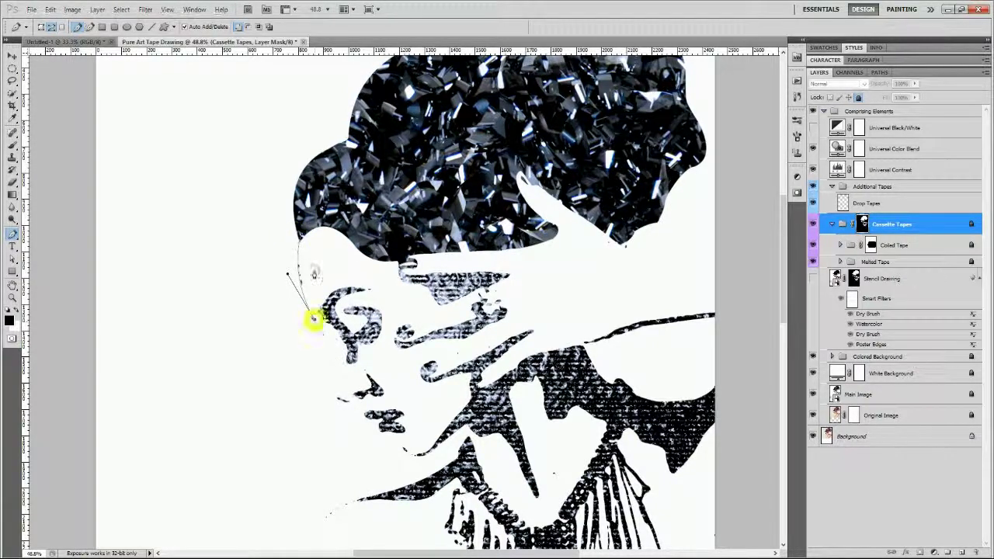
drag(300, 234, 345, 176)
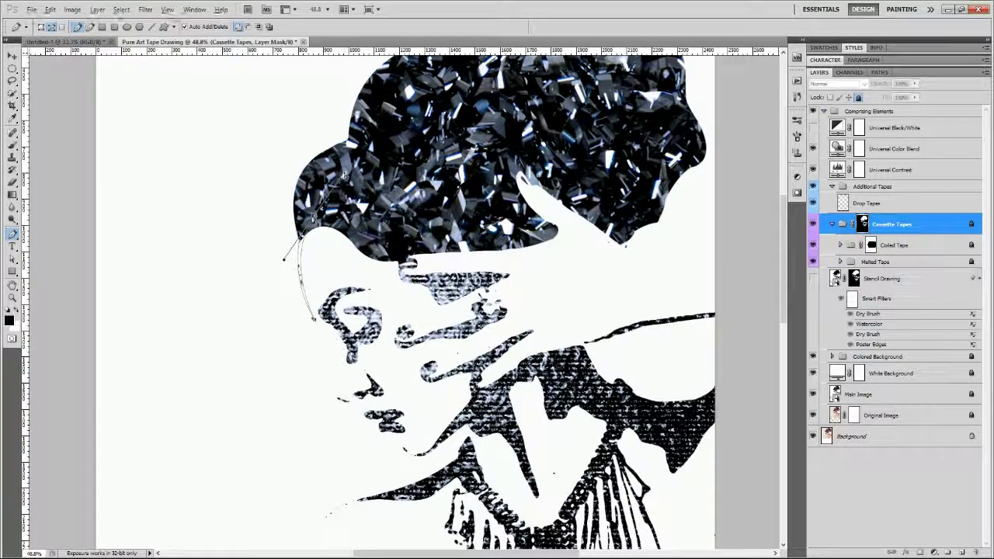
click(796, 80)
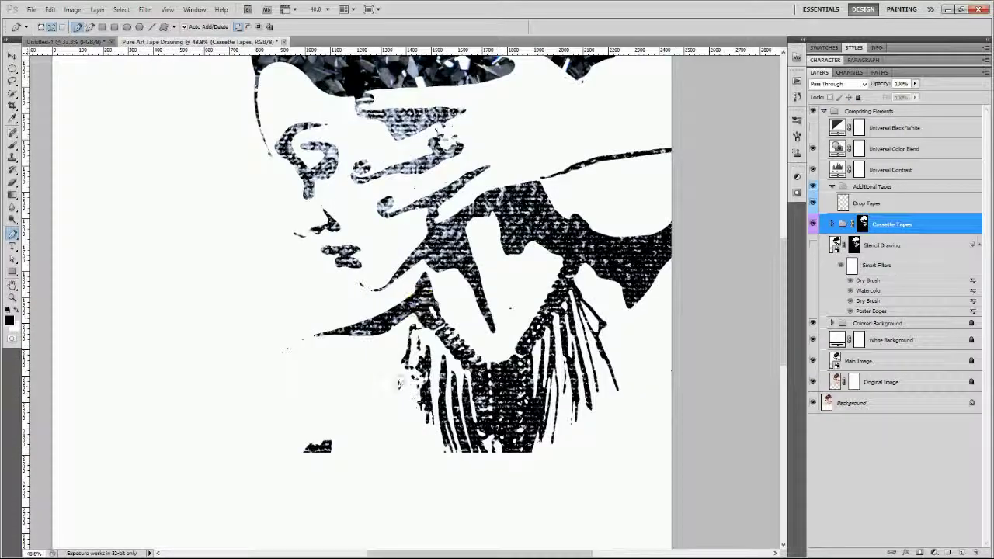
click(412, 317)
click(392, 424)
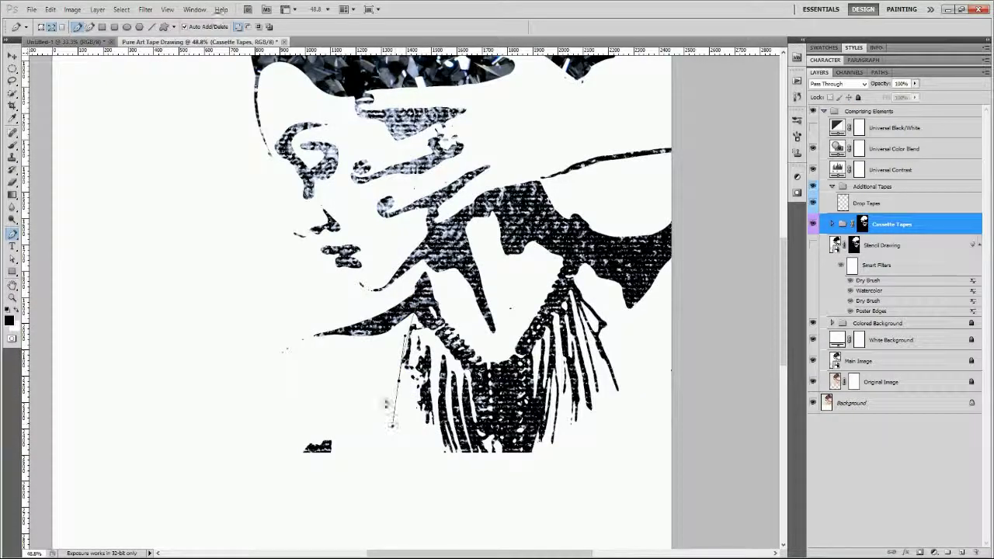
Complete the chin path and run Reveal Content Path on it
click(400, 382)
click(427, 308)
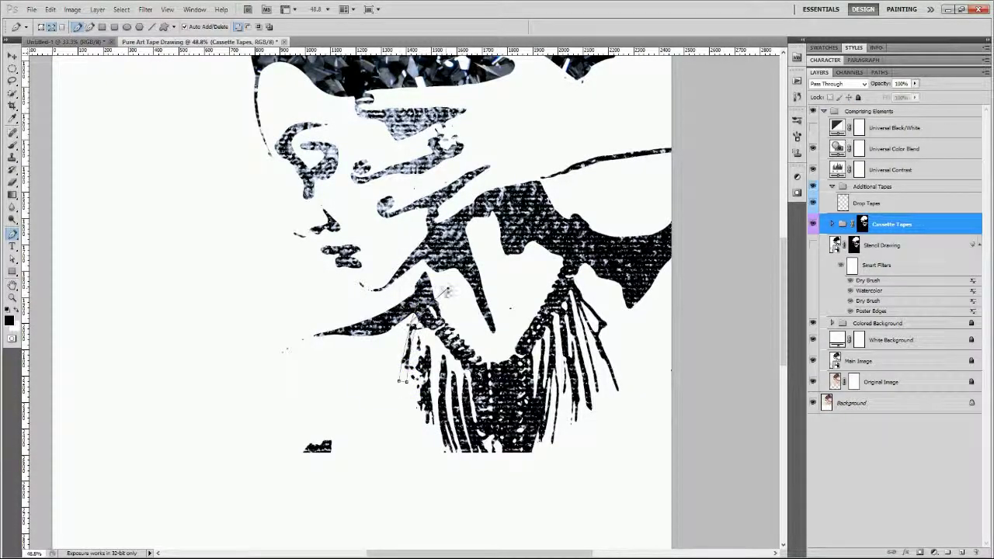
click(796, 79)
click(655, 196)
click(726, 423)
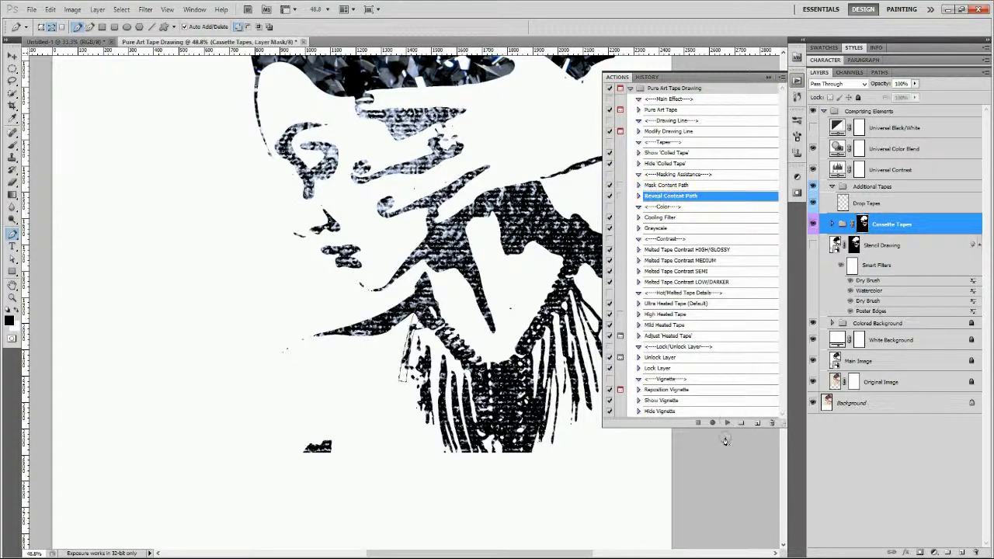
click(771, 79)
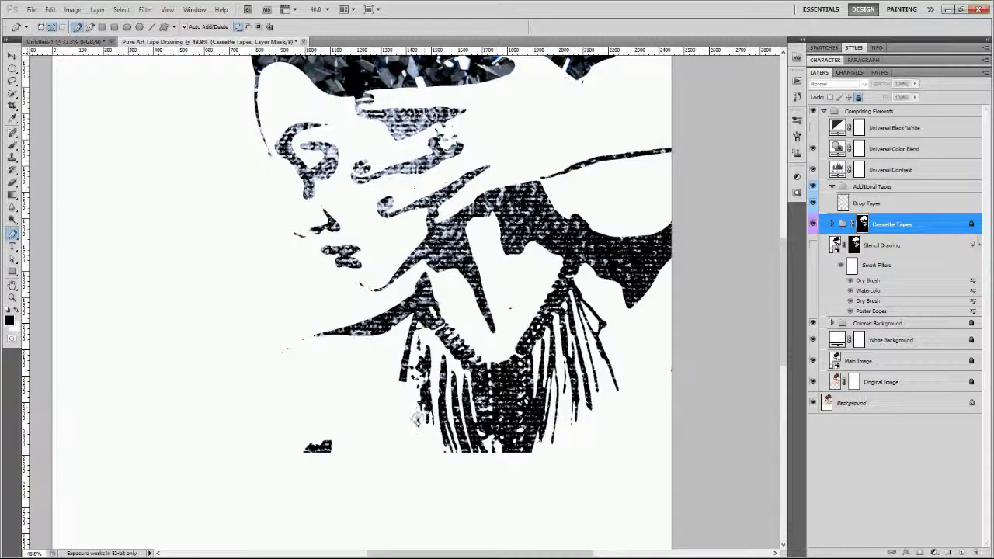
Paint tape texture back into the fringe strands and rerun Reveal Content Path
drag(419, 411, 441, 309)
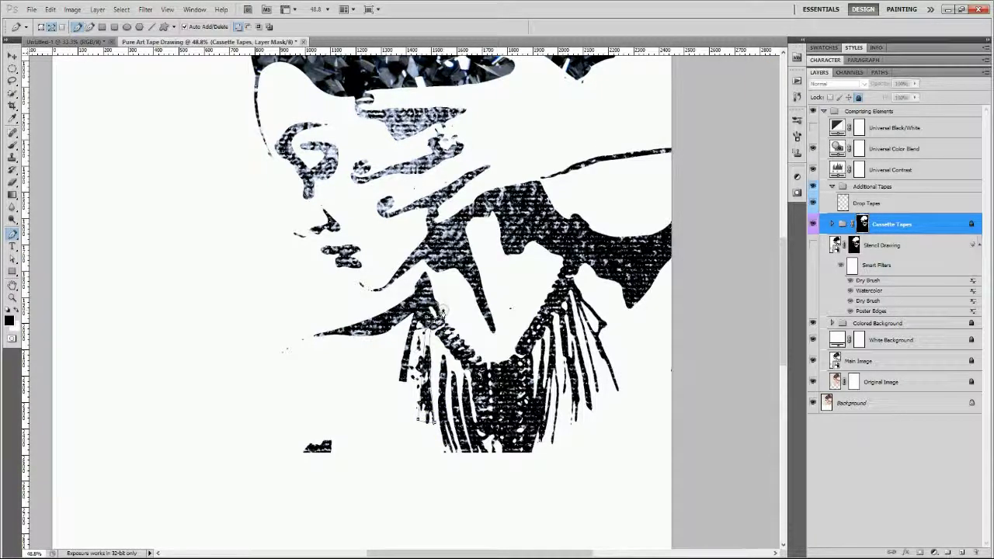
click(796, 80)
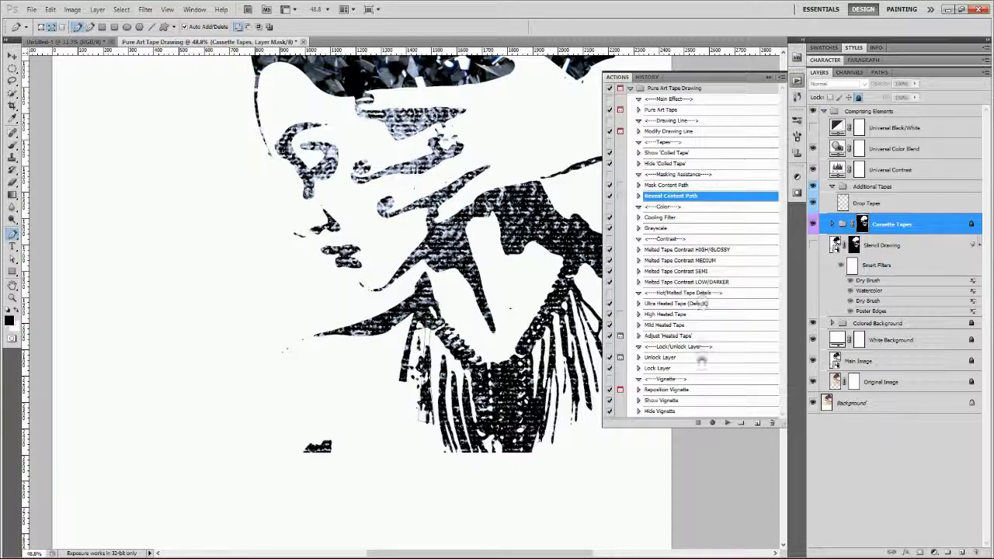
click(726, 423)
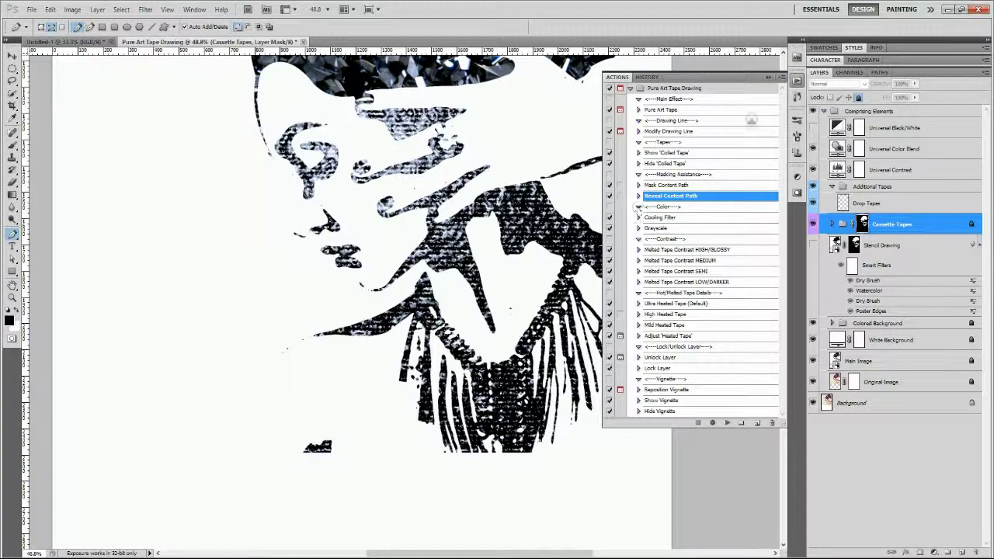
click(767, 78)
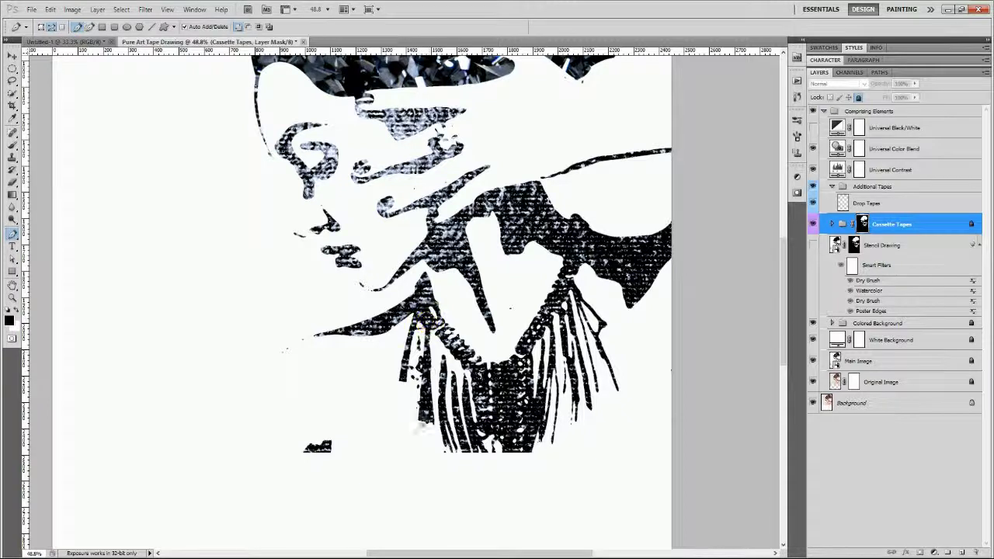
Extend the path up to the earring and run Mask Content Path to hide the texture there
click(420, 309)
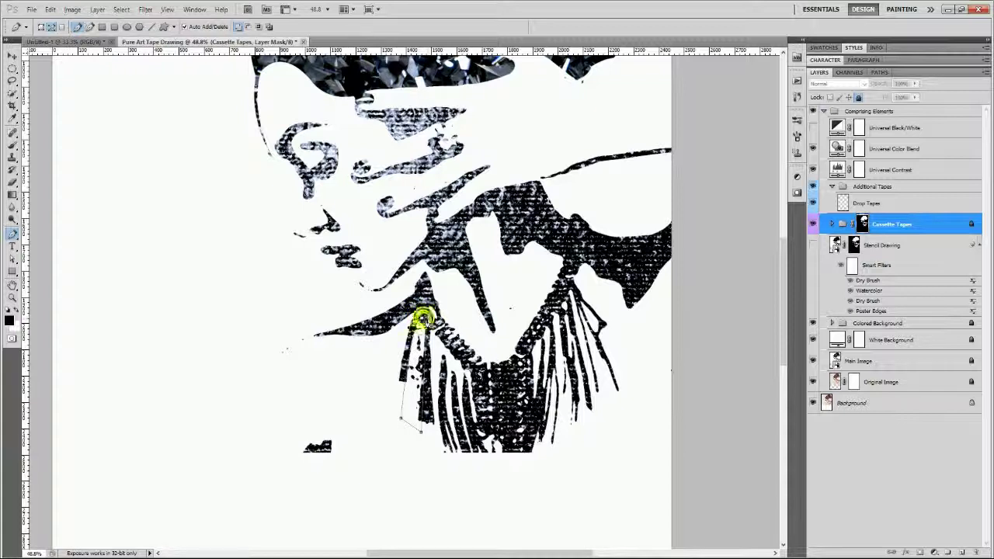
click(797, 82)
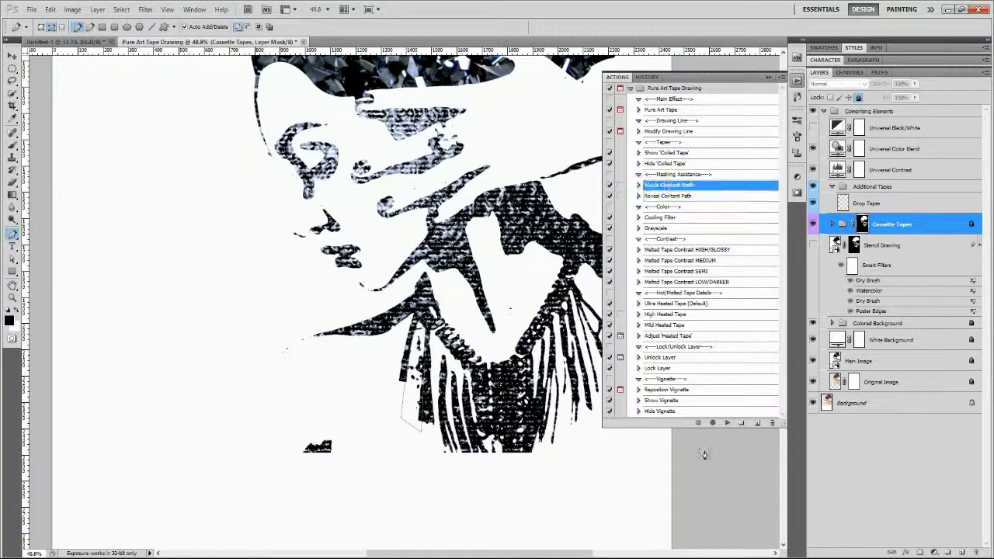
click(728, 423)
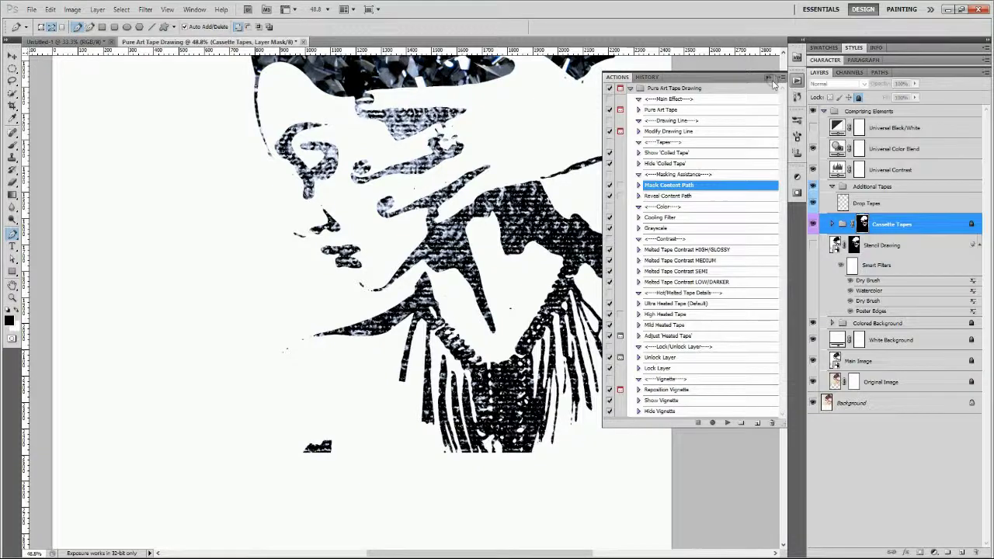
click(770, 79)
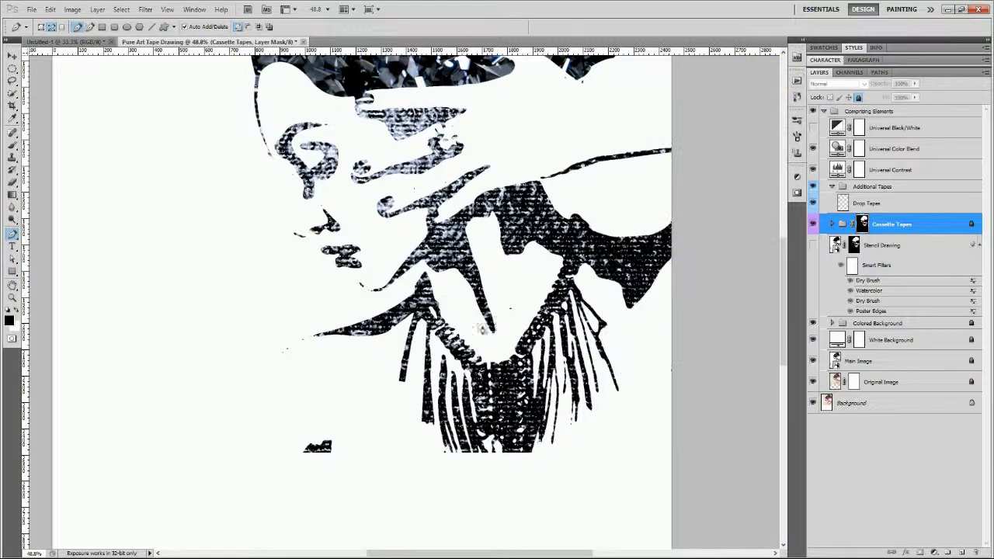
Trace a new path along the fringe bottom and reveal the tape texture inside it
click(445, 456)
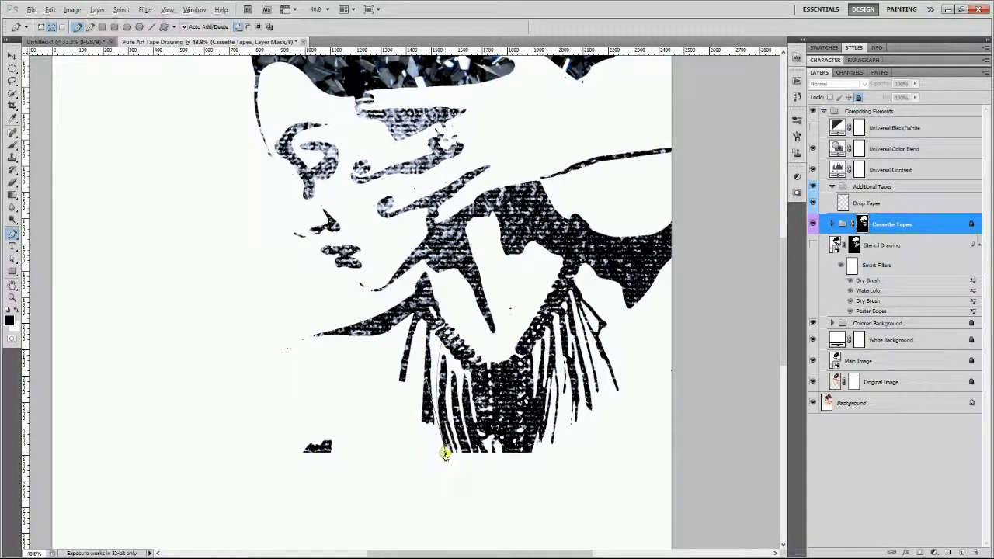
drag(447, 338, 463, 272)
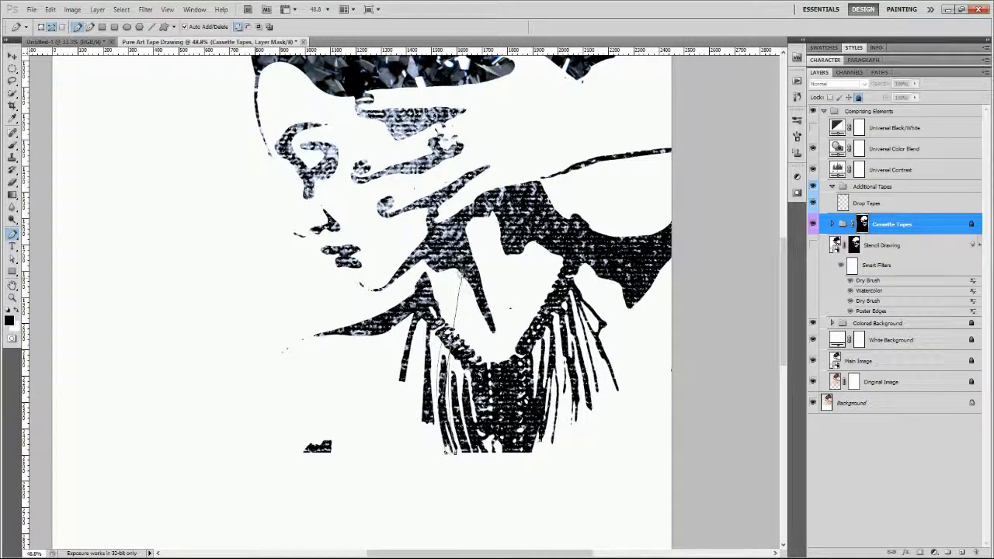
click(796, 80)
click(670, 195)
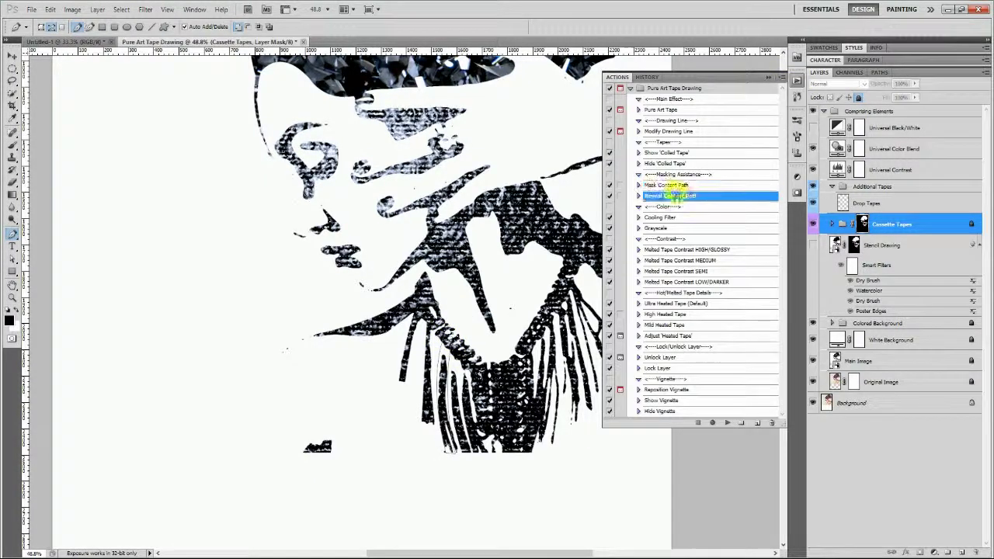
click(727, 423)
click(766, 80)
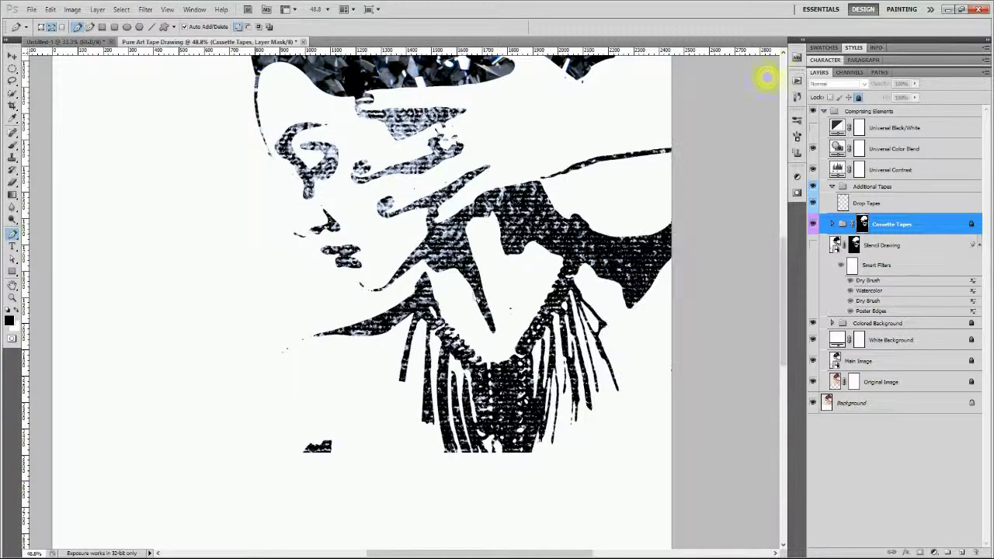
Trace a Pen path along the fringe and run Mask Content Path to hide the tape texture there
click(457, 478)
scroll(481, 489, down, 3)
drag(509, 497, 508, 477)
drag(464, 377, 465, 363)
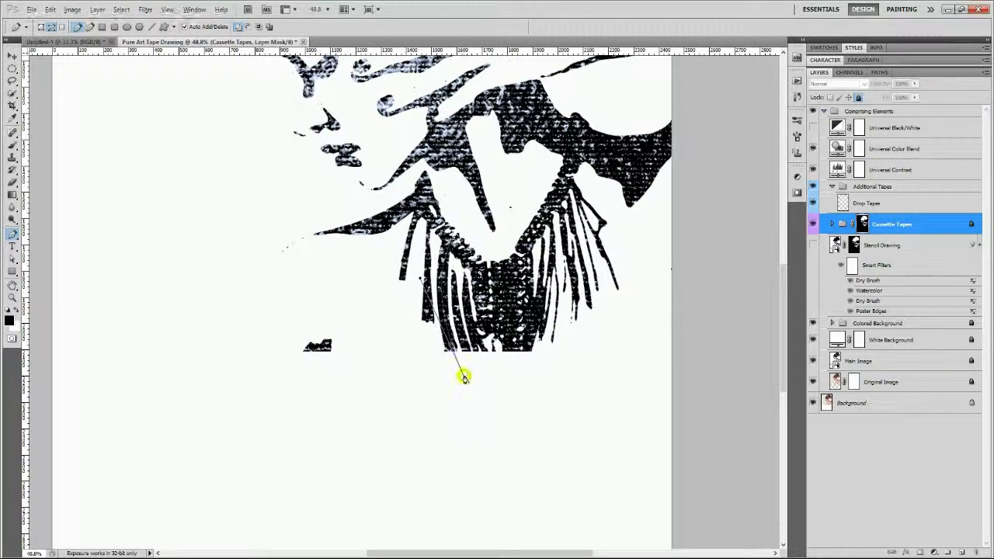
click(468, 211)
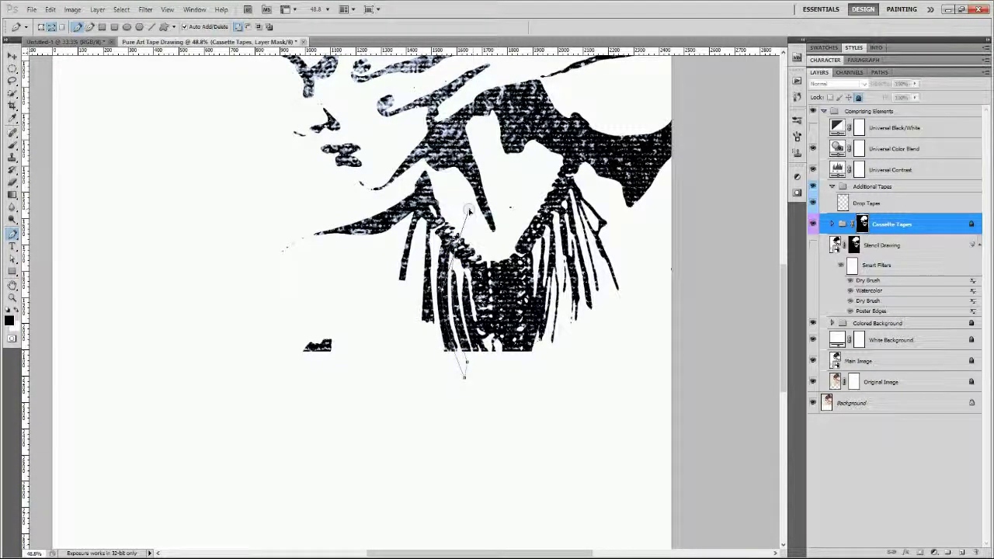
drag(452, 237, 466, 209)
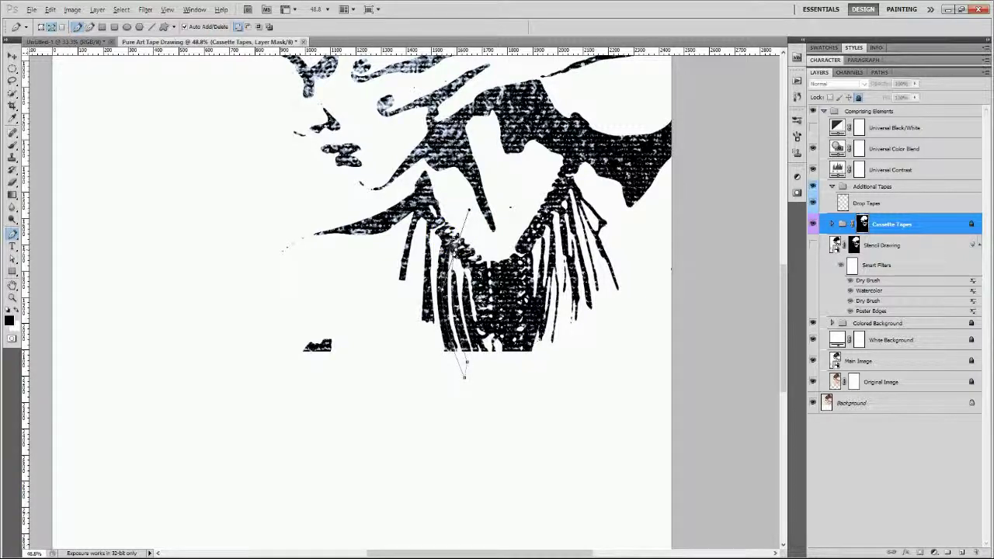
ctrl+click(453, 237)
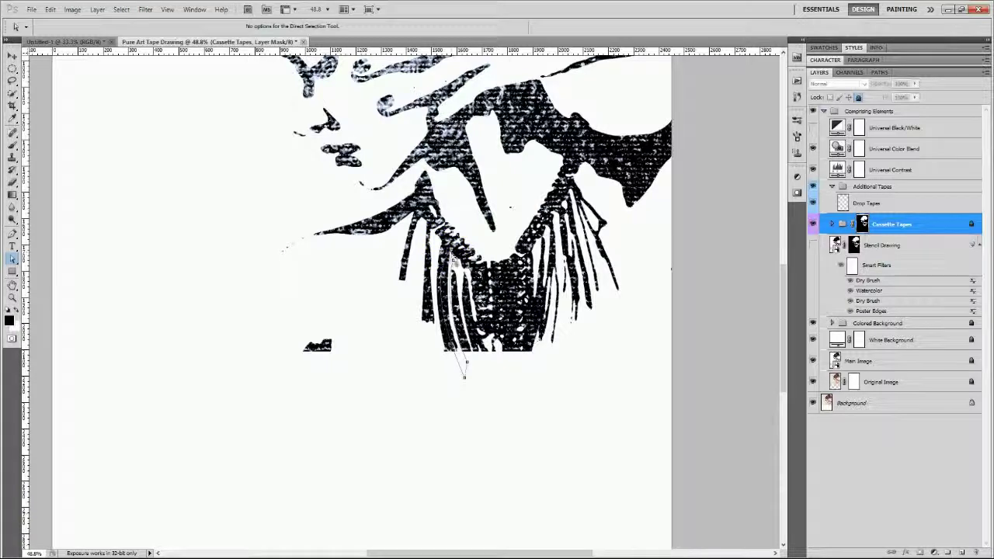
click(796, 80)
click(691, 186)
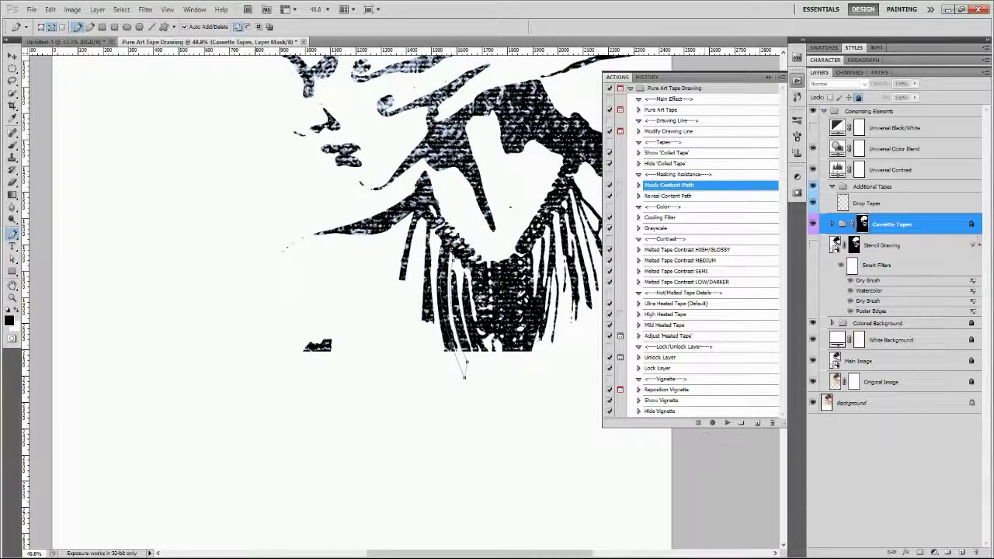
click(730, 424)
click(768, 78)
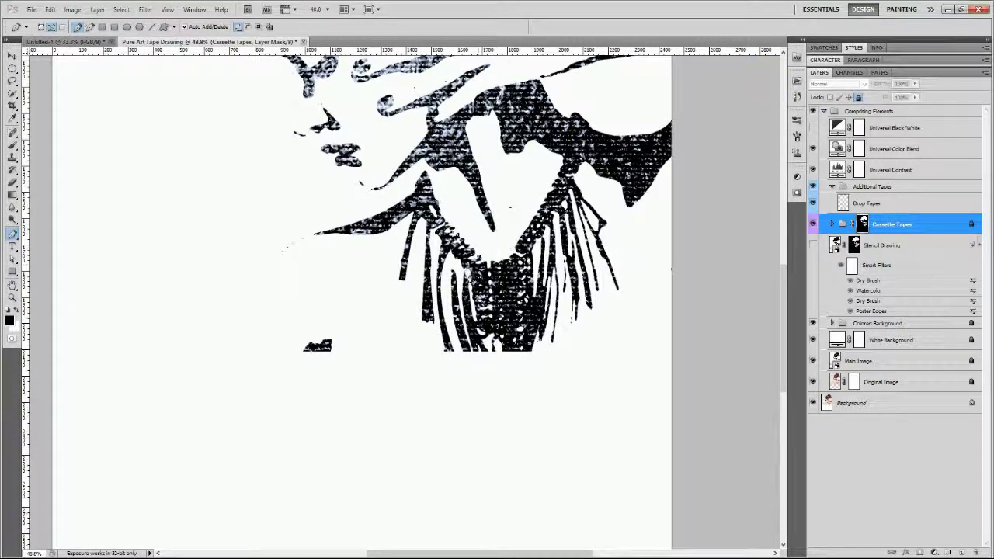
Trace another fringe strand and run Reveal Content Path to texture it
click(462, 353)
click(492, 413)
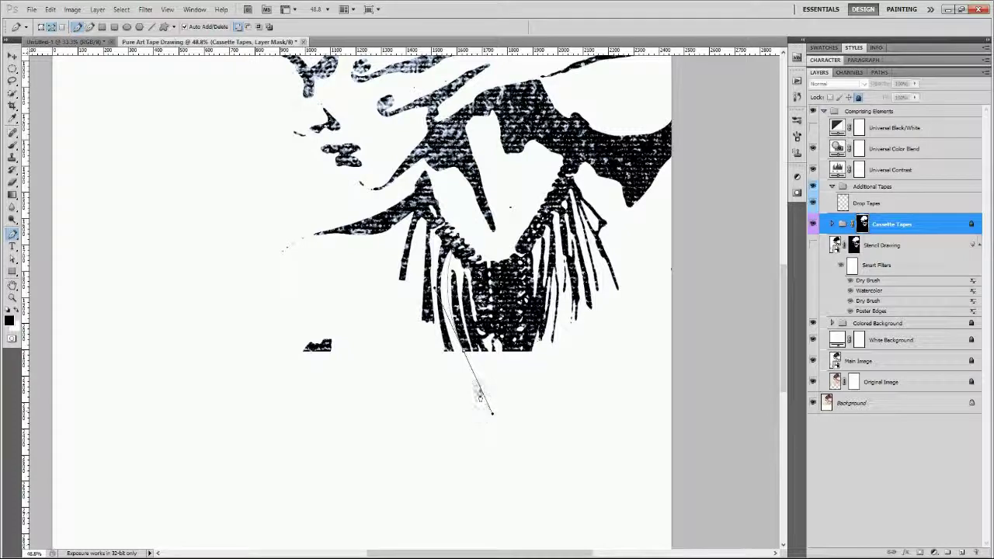
click(463, 352)
drag(468, 351, 472, 228)
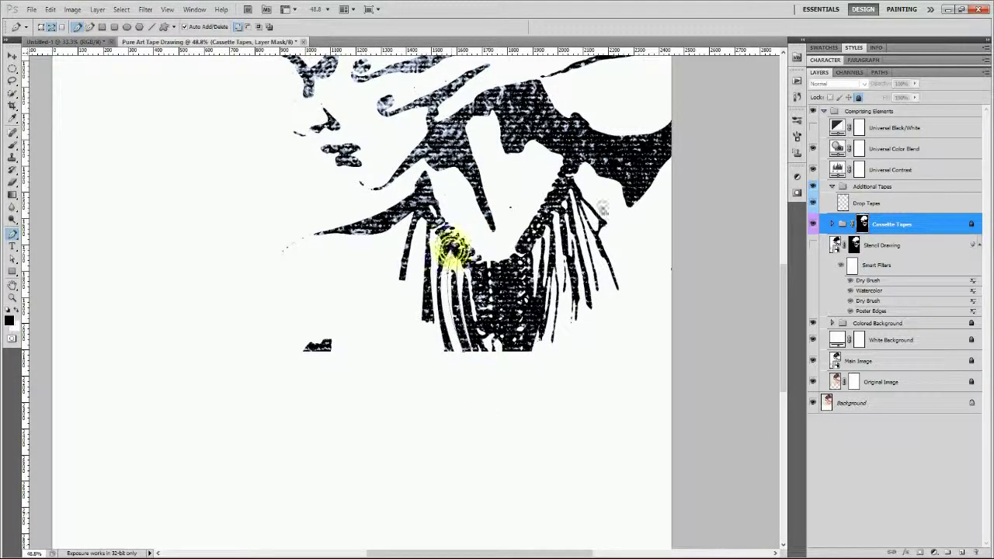
click(797, 81)
click(693, 196)
click(724, 423)
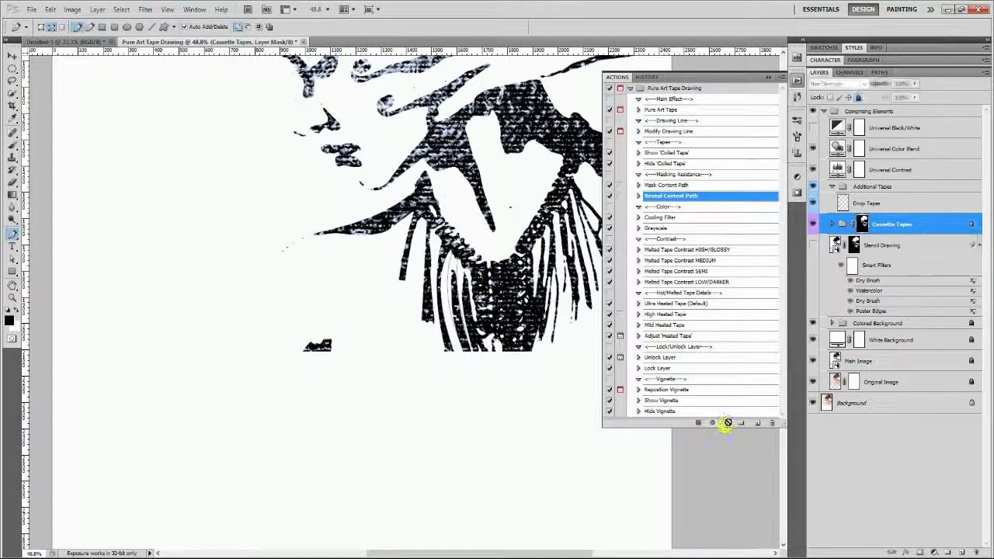
click(768, 79)
Outline the stray dark blob below the portrait with a closed Pen path
click(340, 392)
drag(340, 332, 355, 329)
click(393, 357)
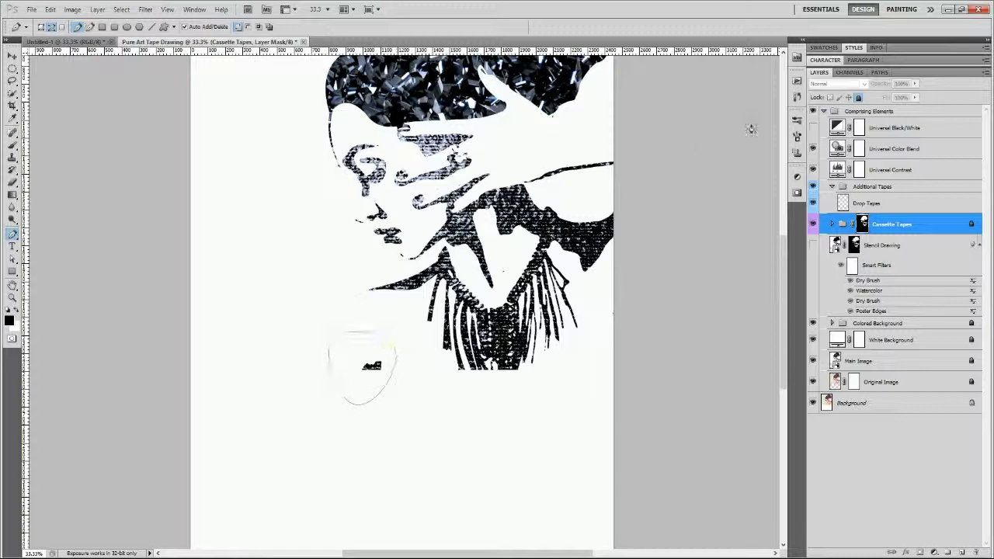
Run Mask Content Path to erase the stray blob inside the traced loop
click(797, 80)
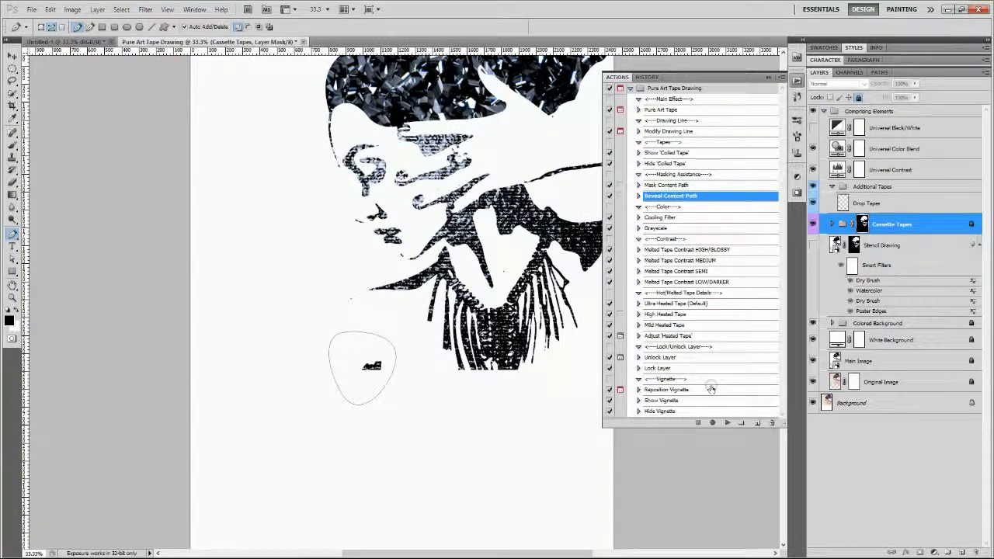
click(726, 422)
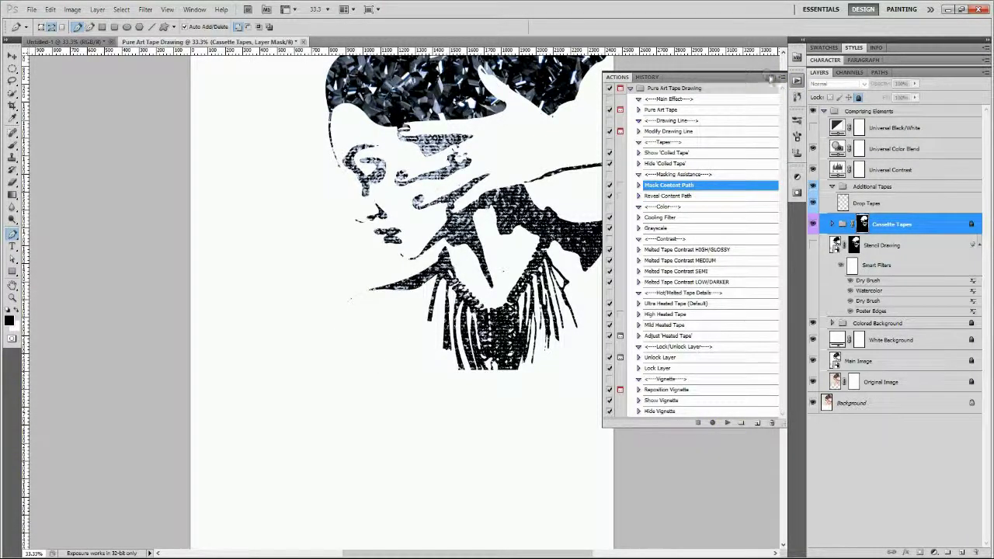
click(768, 78)
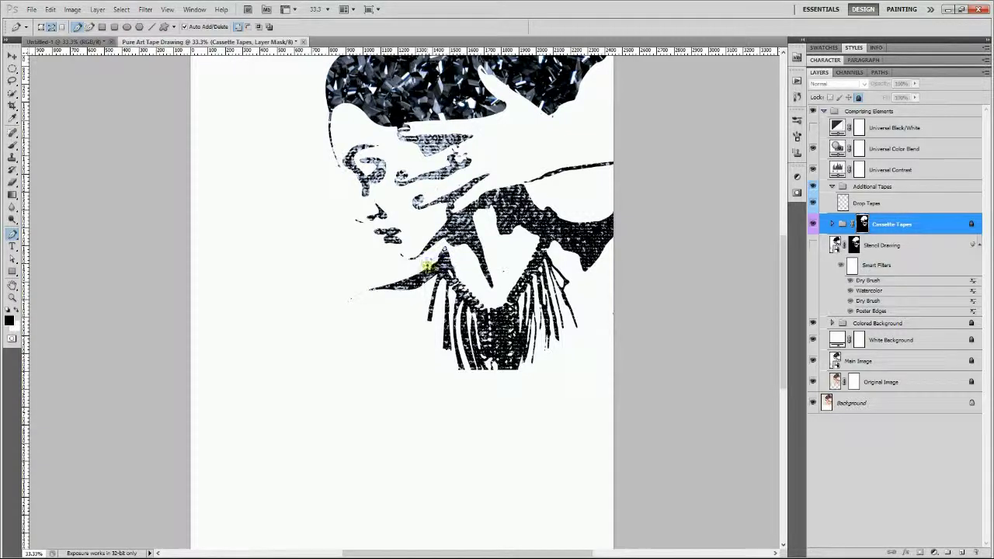
Trace a curved closed shape left of the shoulder and fill it with tape via Reveal Content Path
scroll(387, 300, up, 1)
click(440, 248)
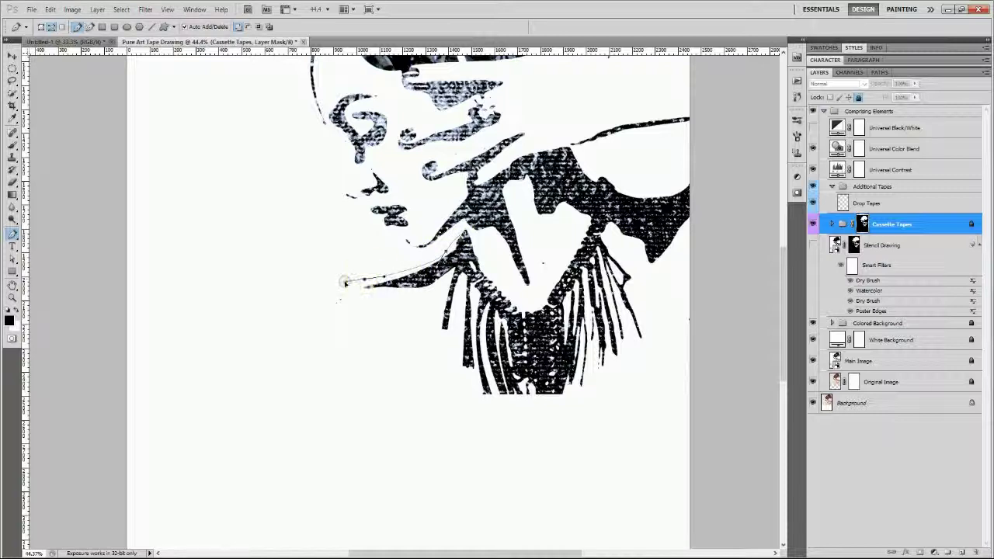
drag(329, 292, 329, 325)
drag(400, 286, 470, 289)
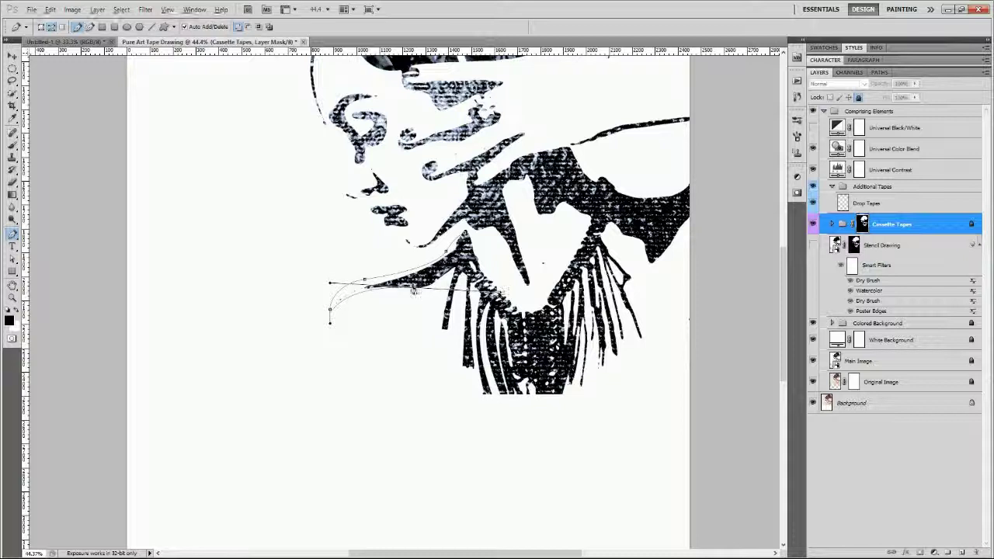
click(464, 231)
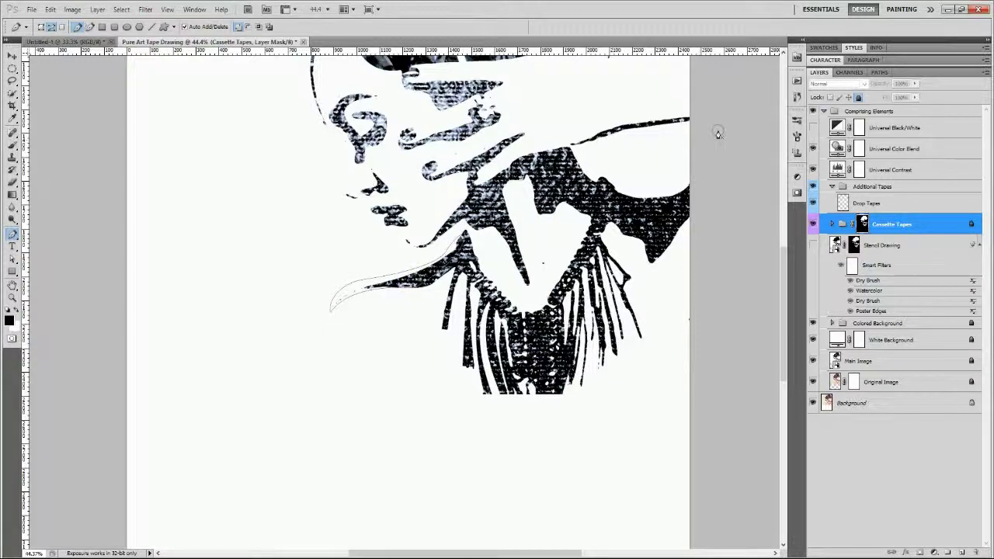
click(797, 82)
click(671, 195)
click(727, 423)
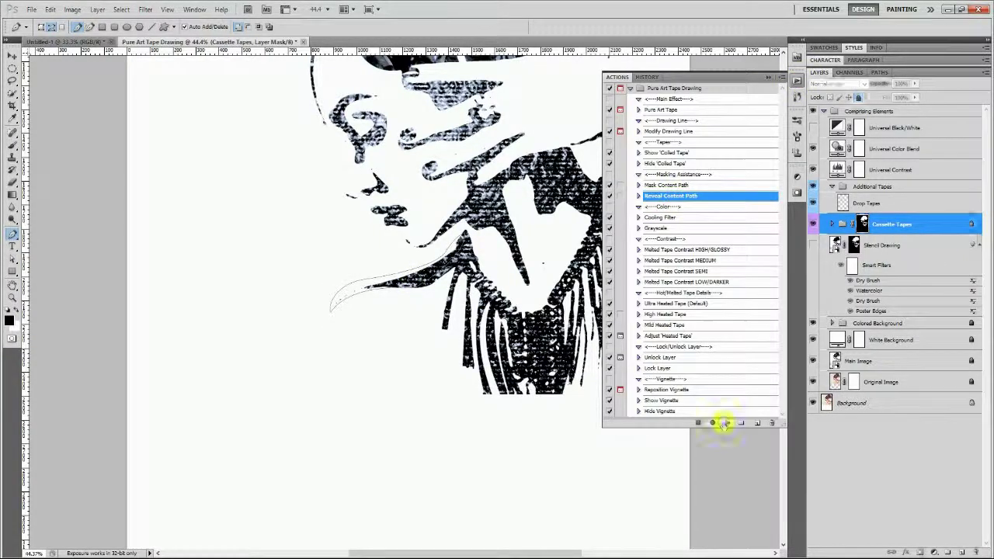
click(767, 78)
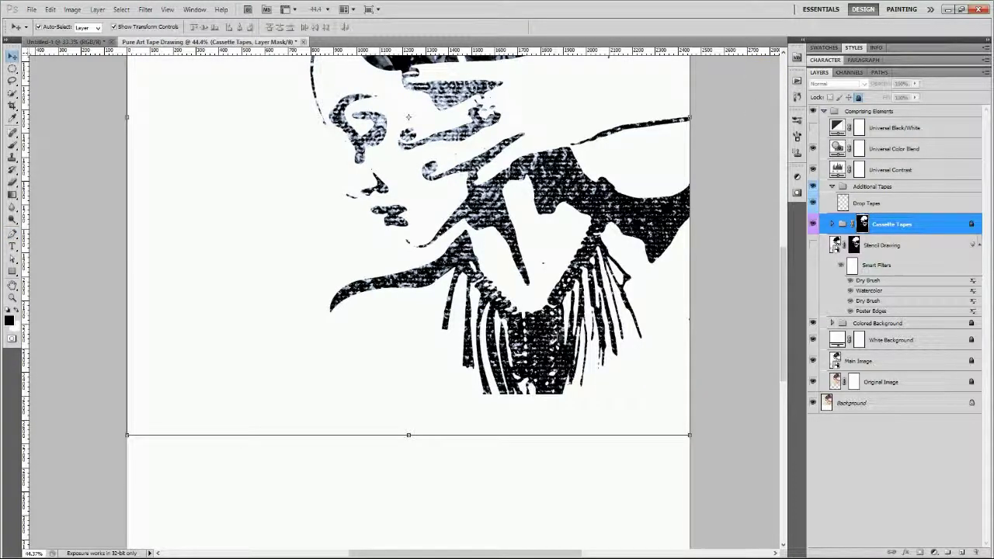
Open the Tape Drawing Elements file from the Tape Elements folder in Photoshop
click(520, 116)
double_click(520, 116)
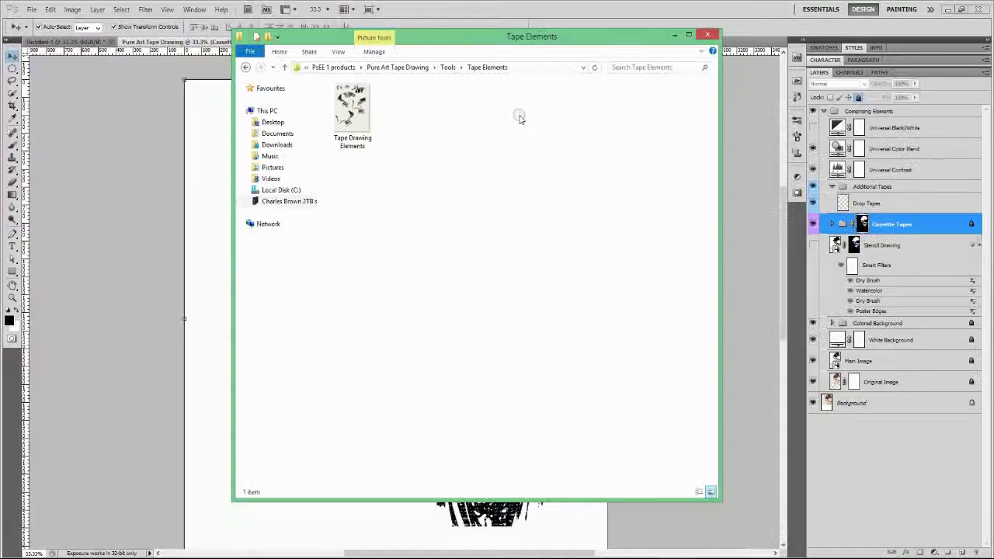
click(342, 122)
right_click(343, 122)
mouse_move(374, 185)
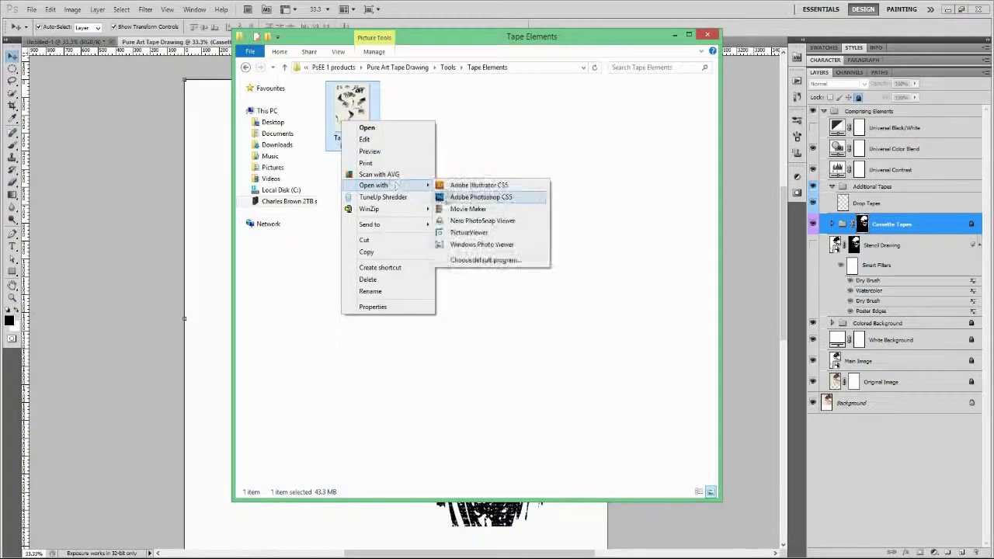
click(449, 198)
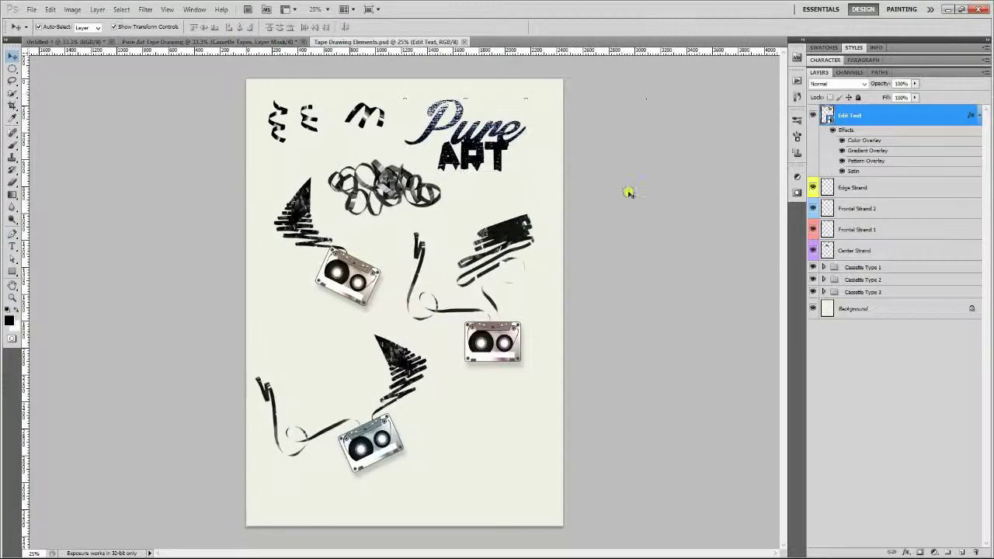
Copy the Edge Strand piece into the portrait above the Drop Tapes layer, then minimize the elements window
scroll(376, 238, up, 3)
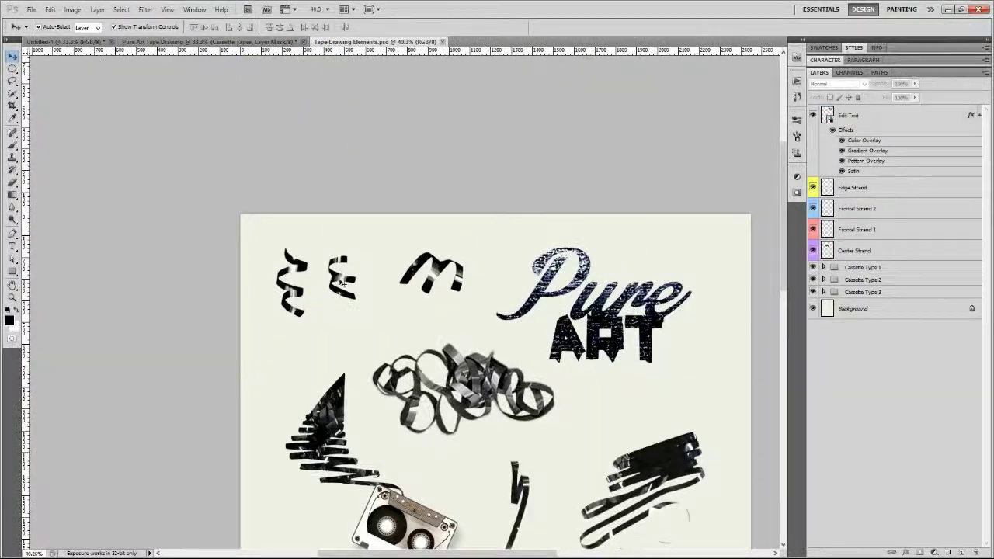
click(342, 277)
click(435, 264)
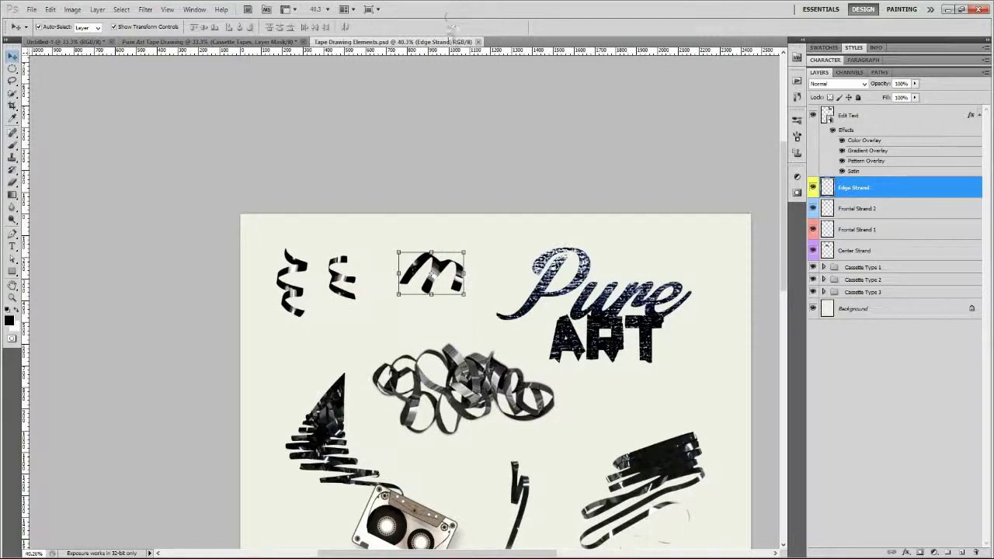
drag(443, 42, 334, 311)
click(537, 192)
click(862, 204)
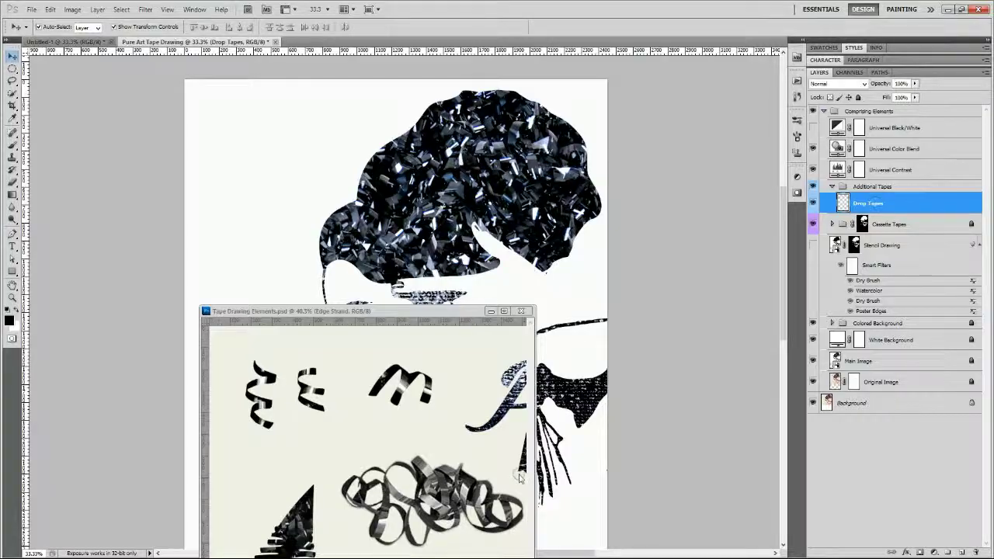
click(477, 477)
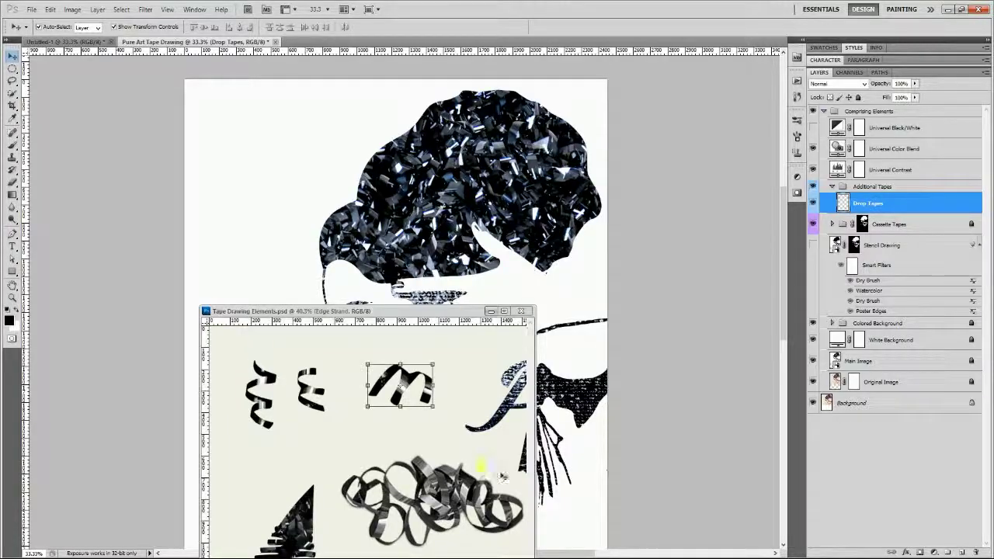
drag(854, 187, 411, 147)
click(490, 312)
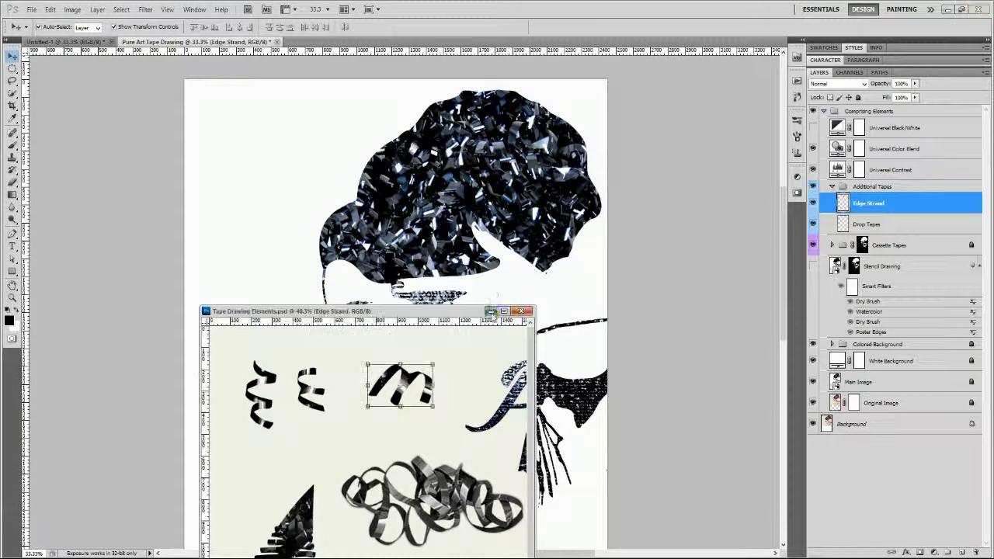
click(491, 311)
Rotate the Edge Strand onto the hair's left edge and add two rotated copies further up
mouse_move(413, 147)
mouse_down()
mouse_move(381, 155)
mouse_move(407, 139)
mouse_move(339, 217)
mouse_up()
key(ctrl+t)
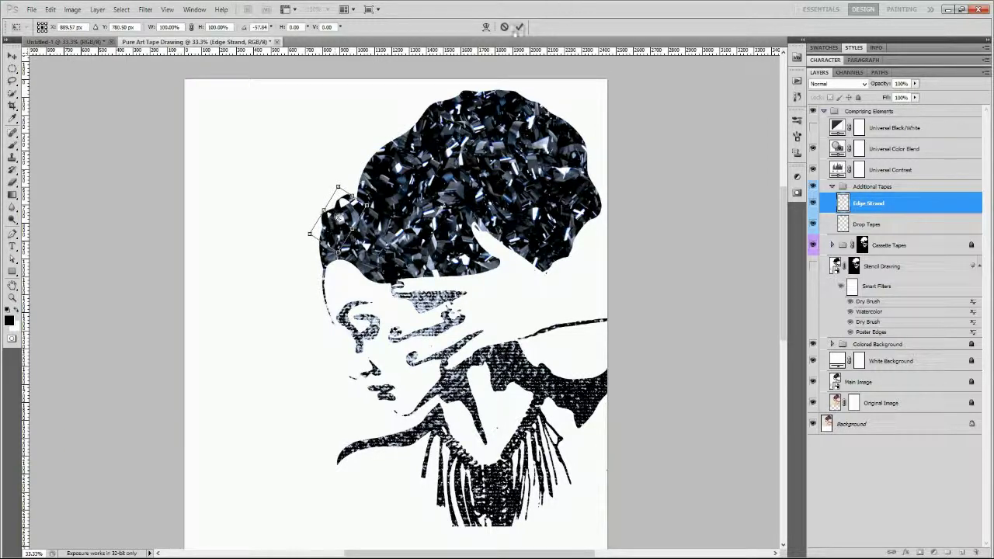
click(517, 28)
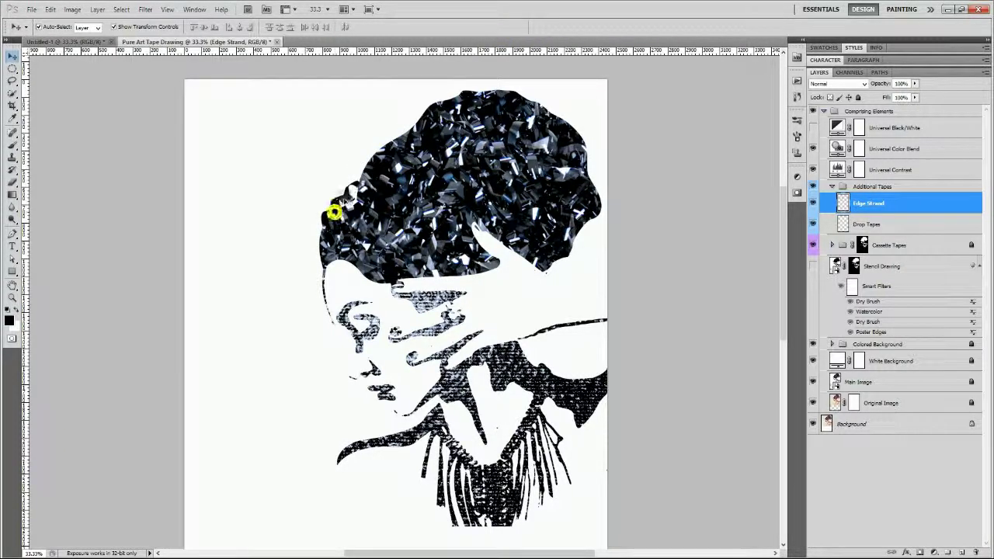
mouse_move(333, 210)
mouse_down()
mouse_move(345, 208)
mouse_move(365, 174)
mouse_up()
key(ctrl+t)
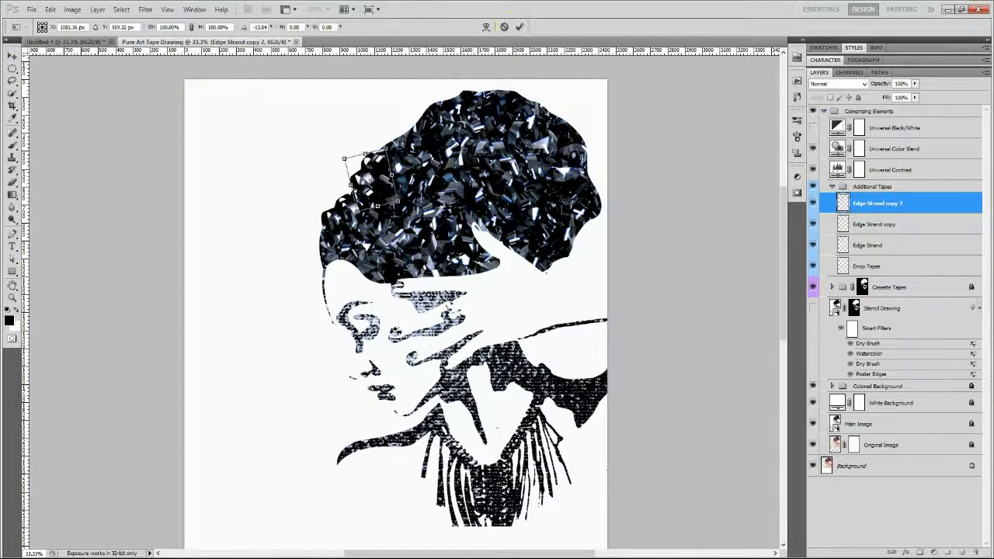
click(519, 27)
mouse_move(363, 169)
mouse_down()
mouse_move(378, 159)
mouse_move(371, 177)
mouse_move(395, 129)
mouse_move(399, 146)
mouse_up()
key(ctrl+t)
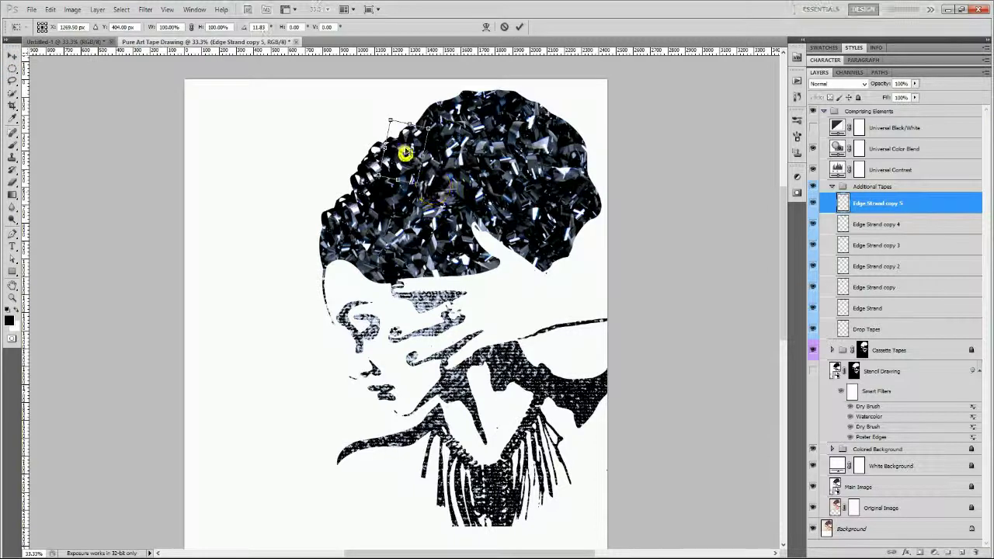
click(519, 27)
Add rotated strand copies across the hair top to its right edge, at about 24° and 28.5°
mouse_move(410, 124)
mouse_down()
mouse_move(398, 131)
mouse_move(458, 125)
mouse_move(439, 109)
mouse_up()
key(ctrl+t)
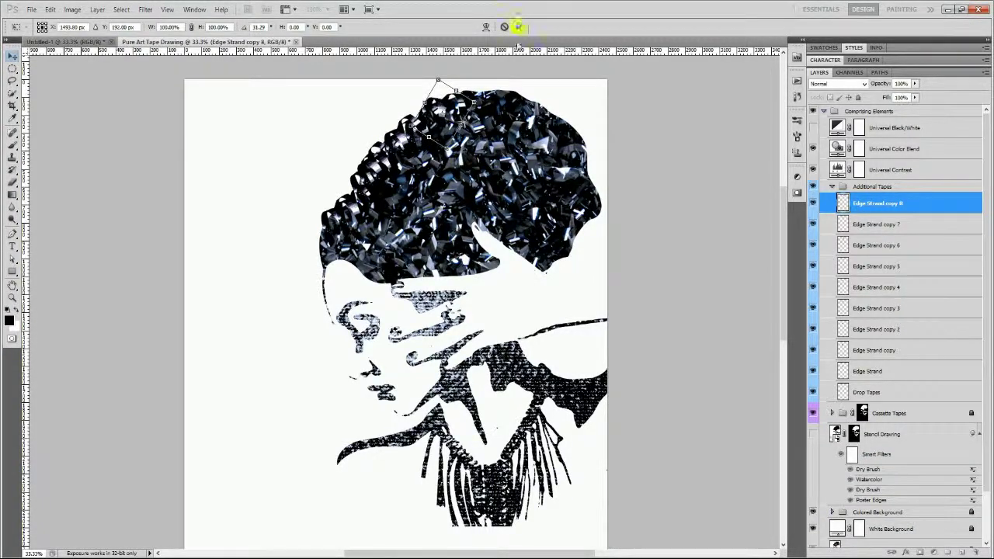
click(518, 28)
drag(444, 99, 521, 101)
key(ctrl+t)
drag(558, 132, 553, 109)
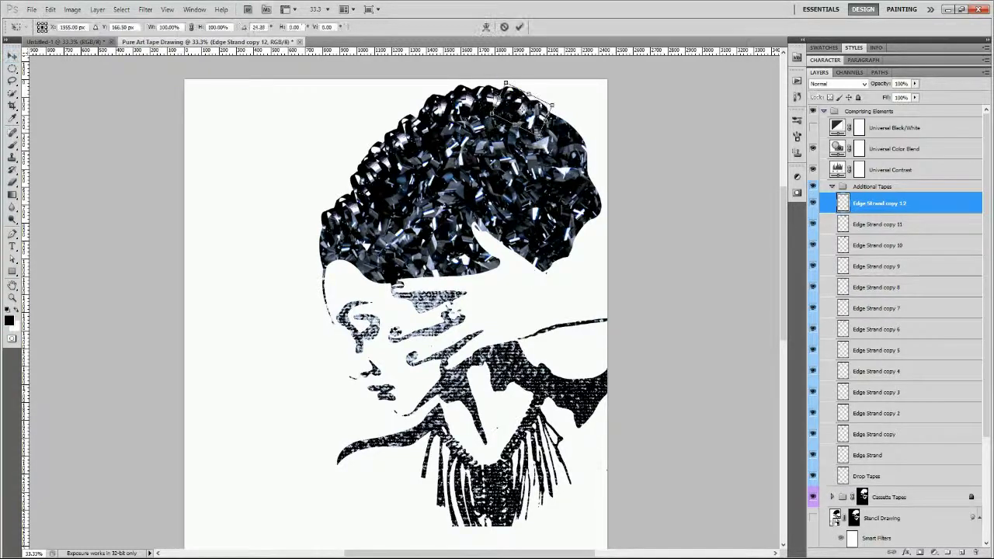
key(Return)
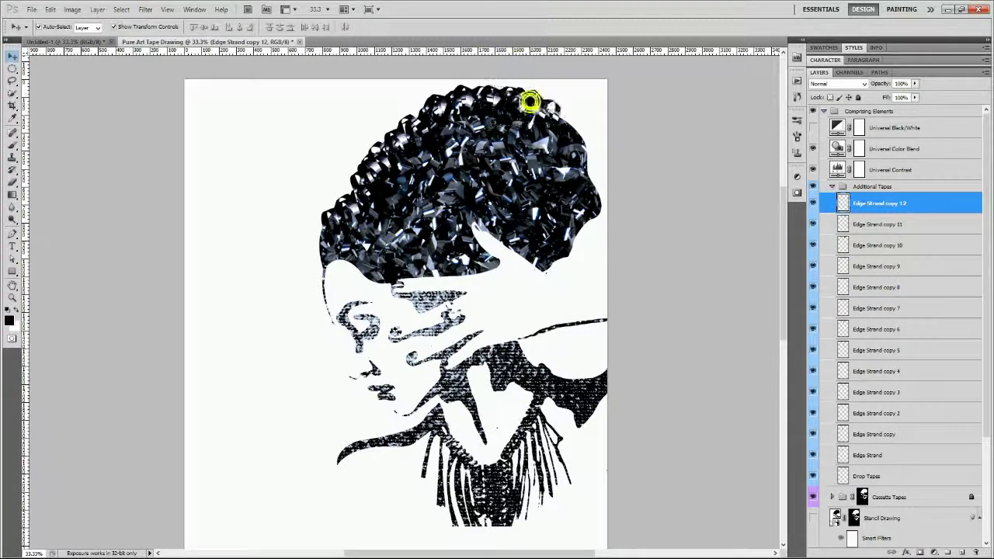
drag(530, 101, 578, 124)
key(ctrl+t)
mouse_move(595, 166)
mouse_down()
mouse_move(574, 138)
mouse_move(590, 193)
mouse_up()
click(519, 26)
key(ctrl+t)
click(519, 26)
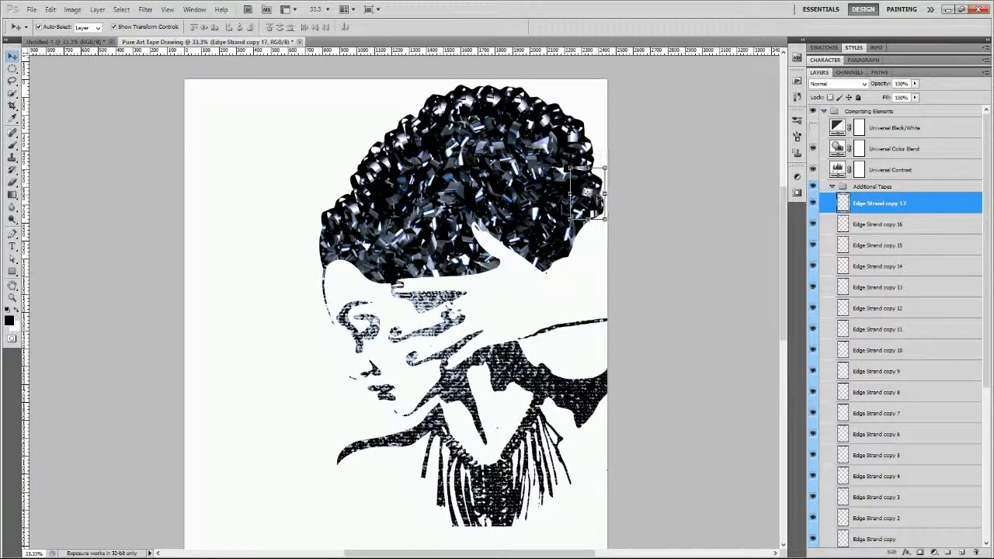
Add more transformed Edge Strand copies along the lower hair edge, one rotated about -22°
mouse_move(588, 192)
mouse_down()
mouse_move(594, 178)
mouse_move(591, 211)
mouse_move(570, 211)
mouse_move(574, 251)
mouse_move(580, 239)
mouse_move(381, 253)
mouse_move(363, 268)
mouse_up()
key(Return)
key(ctrl+t)
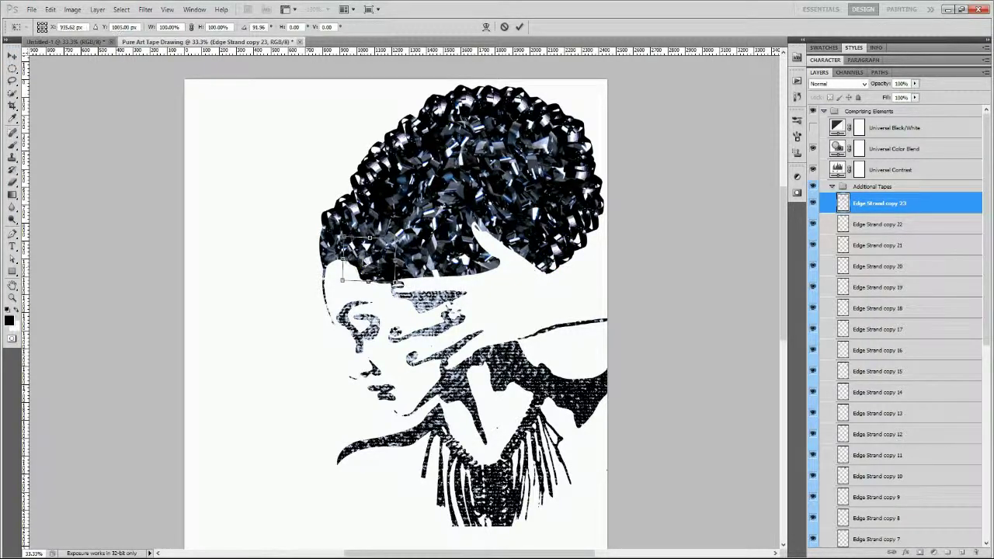
click(520, 26)
mouse_move(364, 260)
mouse_down()
mouse_move(342, 249)
mouse_move(334, 269)
mouse_move(378, 281)
mouse_move(439, 268)
mouse_move(464, 233)
mouse_up()
key(ctrl+t)
click(519, 27)
key(ctrl+t)
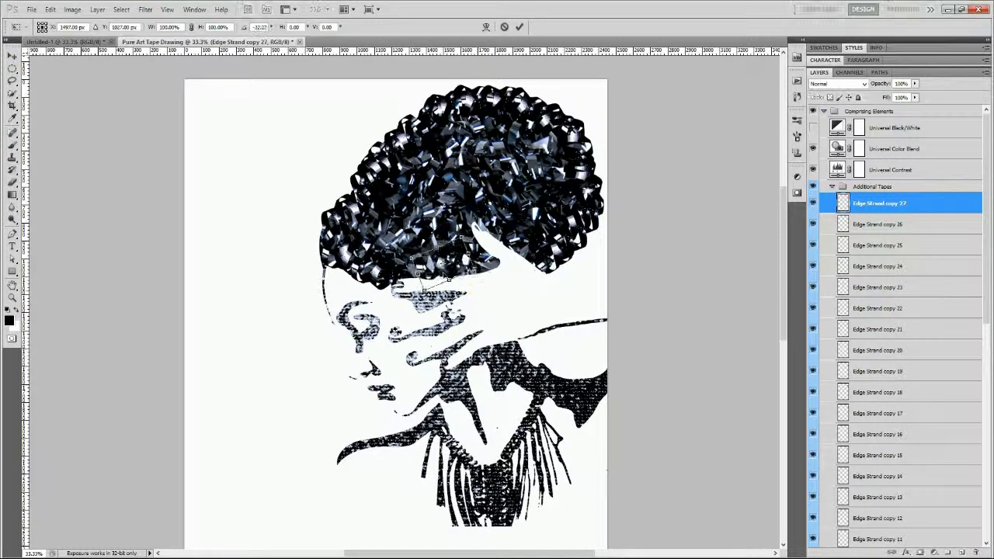
key(Return)
Place one more copy near the hairline rotated about -31° and scaled to 87%, then check Edge Strand copy 27
alt+drag(443, 271, 471, 259)
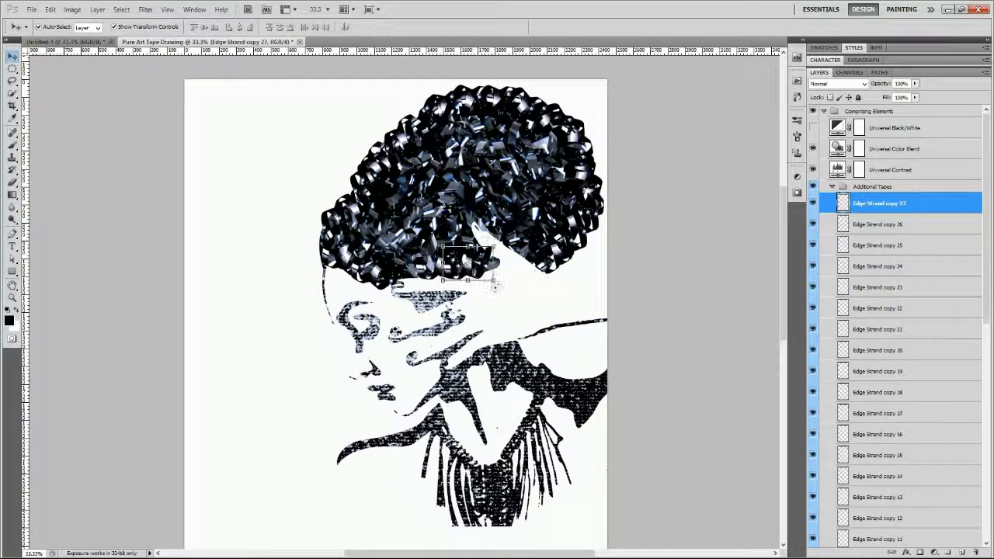
key(ctrl+t)
drag(495, 297, 505, 269)
mouse_move(480, 234)
mouse_down()
mouse_move(483, 265)
mouse_move(464, 294)
mouse_up()
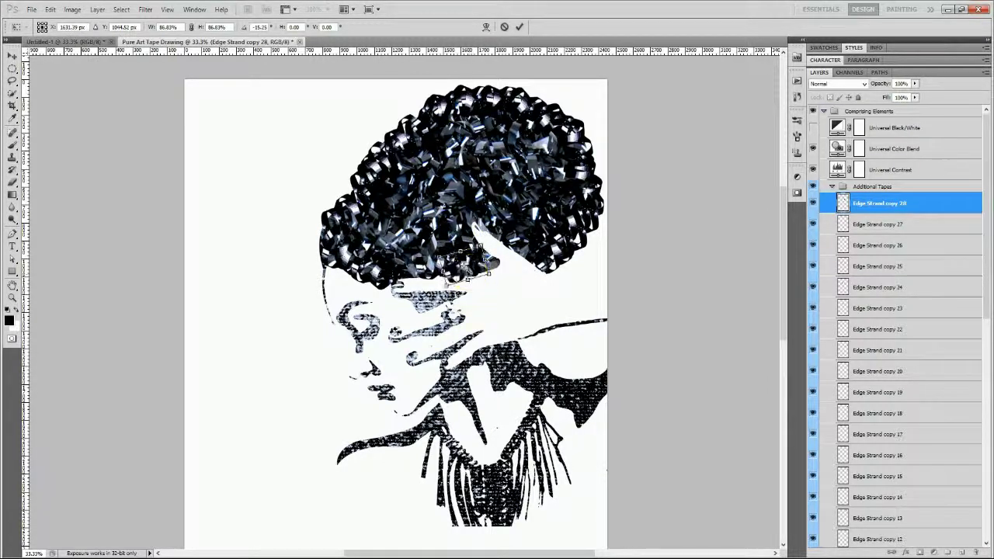
click(518, 27)
click(626, 194)
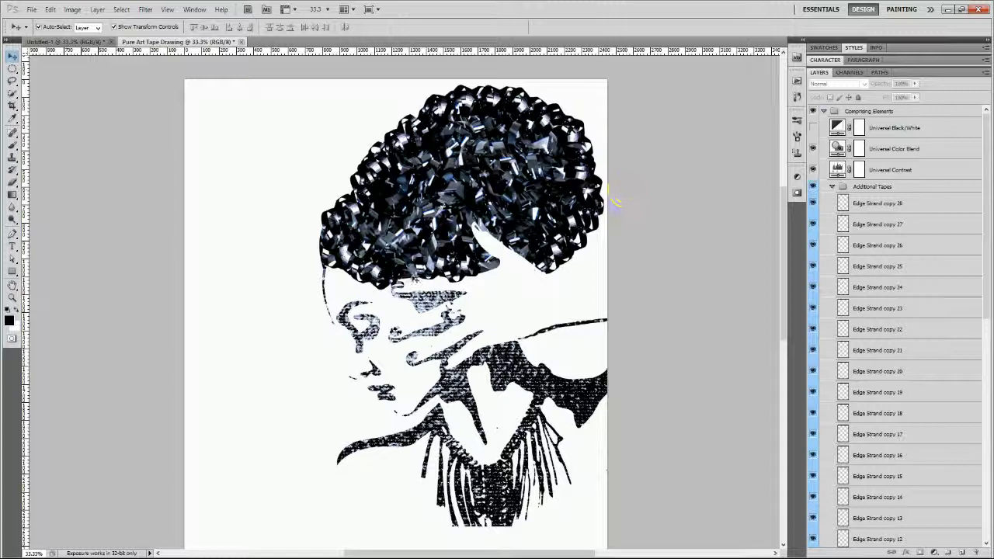
click(665, 260)
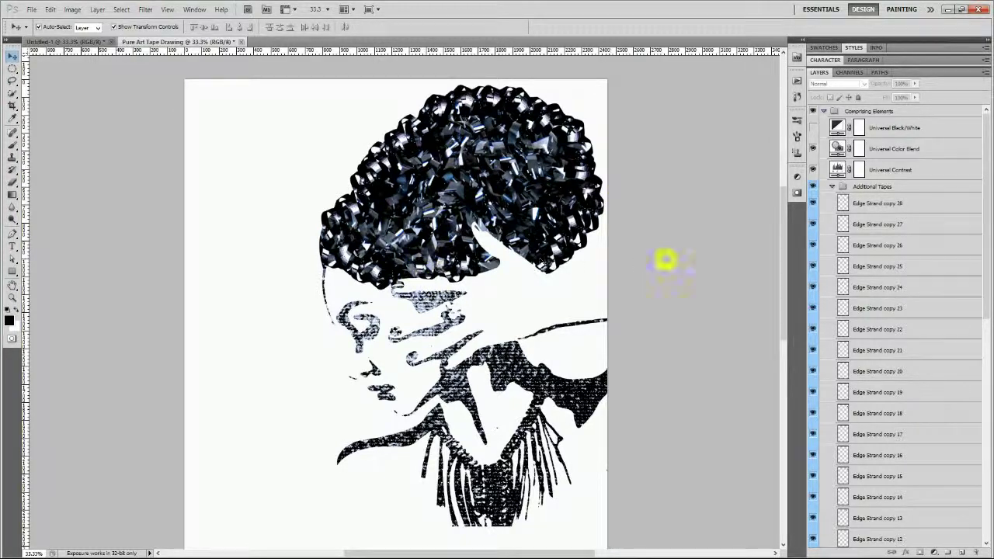
click(420, 268)
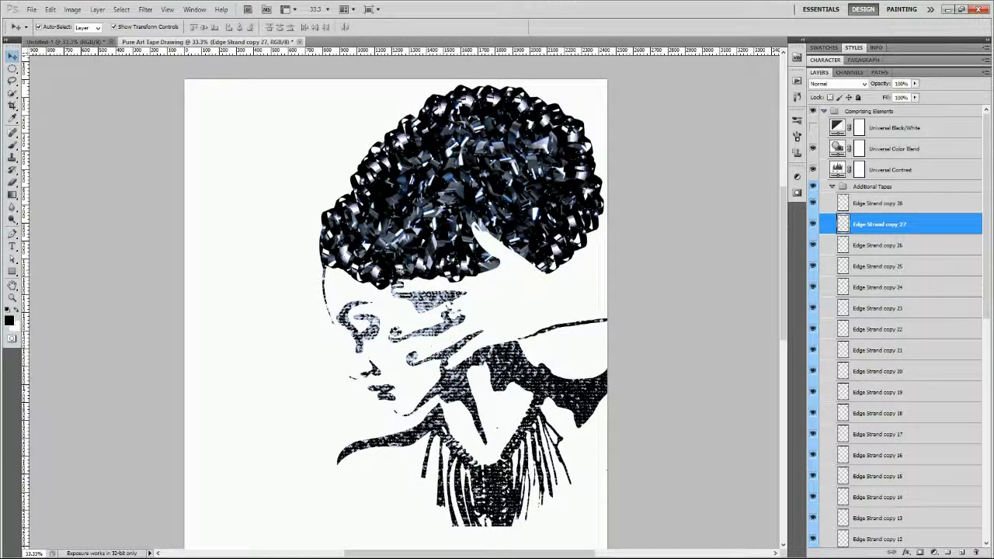
click(673, 220)
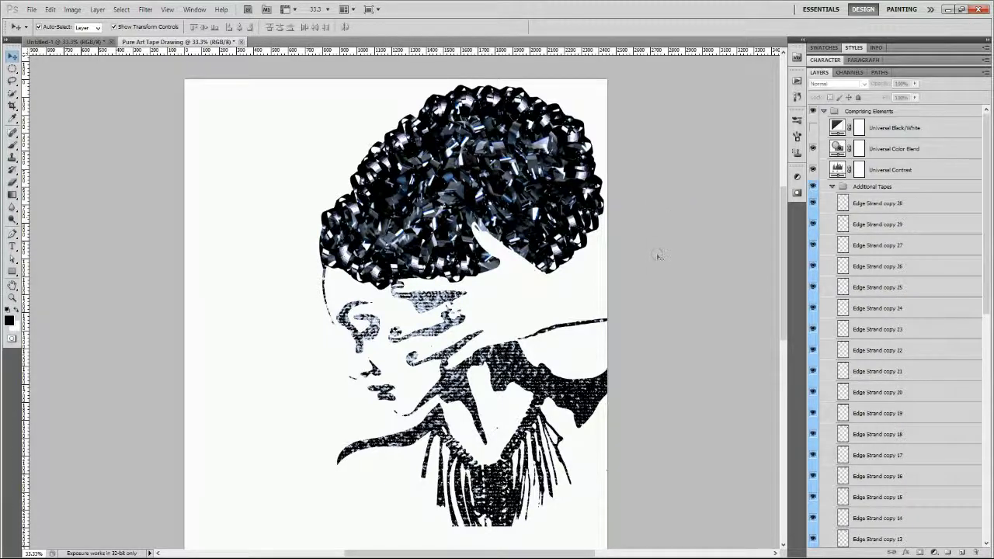
scroll(658, 257, down, 1)
Bring Frontal Strand 1 into the Additional Tapes group beside the face's left side
click(186, 516)
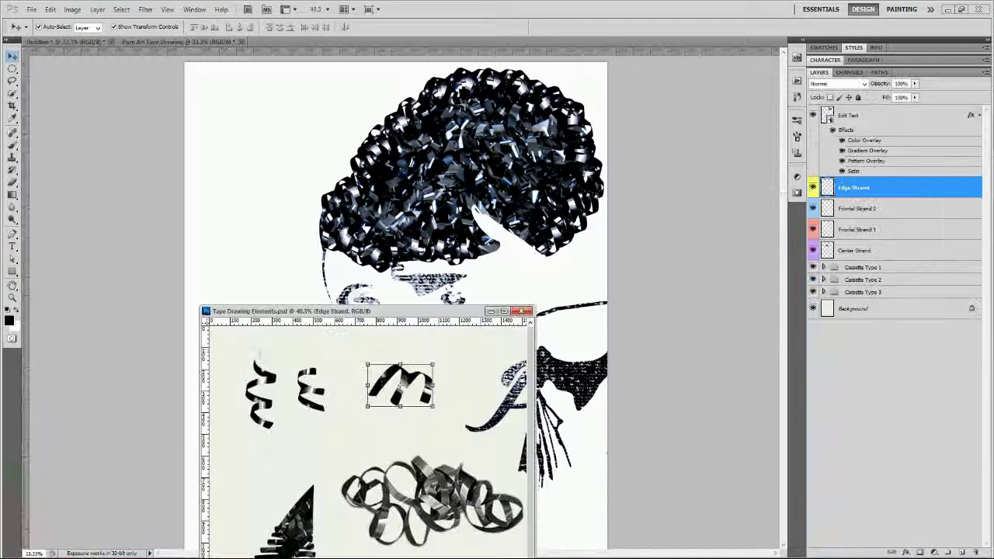
click(261, 371)
drag(261, 392, 336, 271)
click(490, 310)
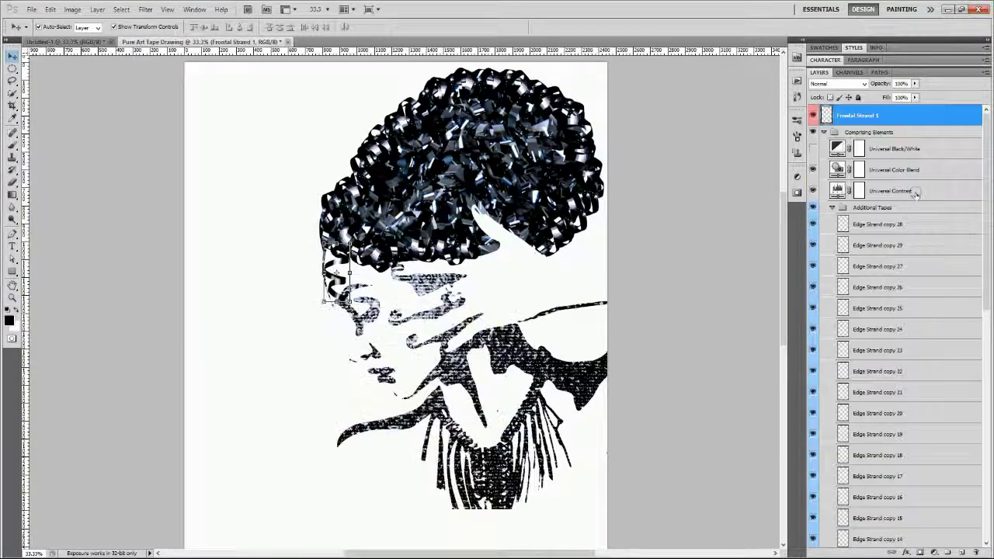
drag(893, 114, 892, 204)
drag(336, 272, 351, 303)
Transform Frontal Strand 1, duplicate it, collapse Additional Tapes and compare with the original photo
key(ctrl+t)
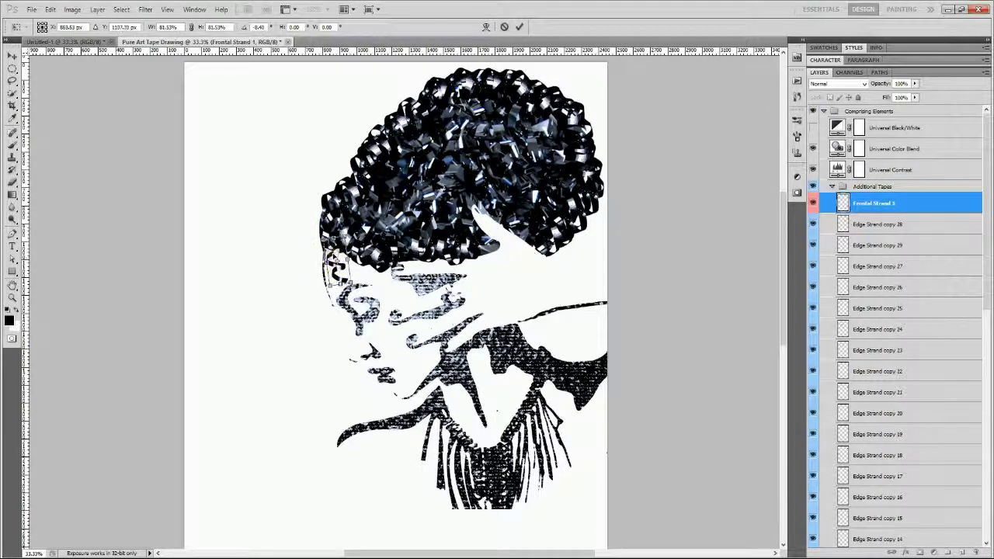
click(520, 27)
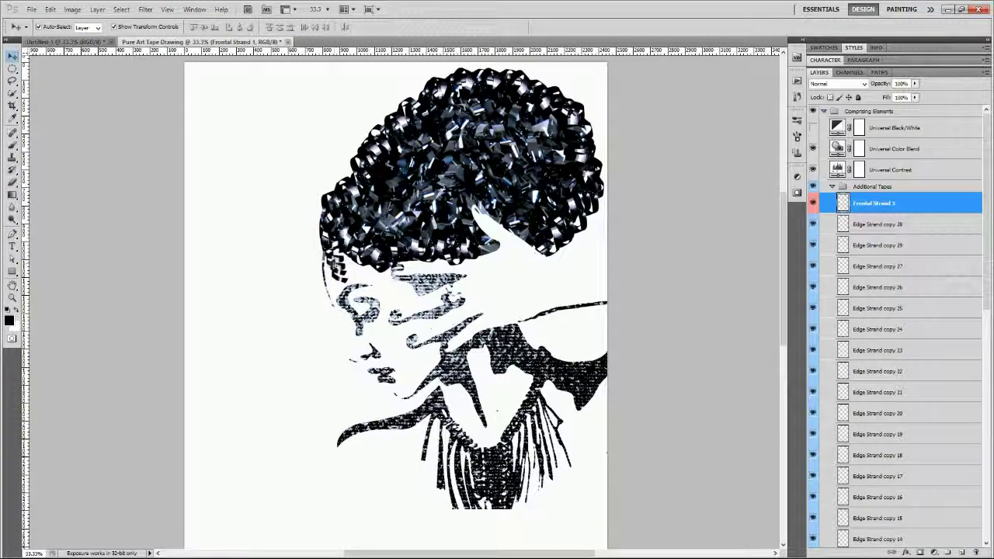
key(ctrl+j)
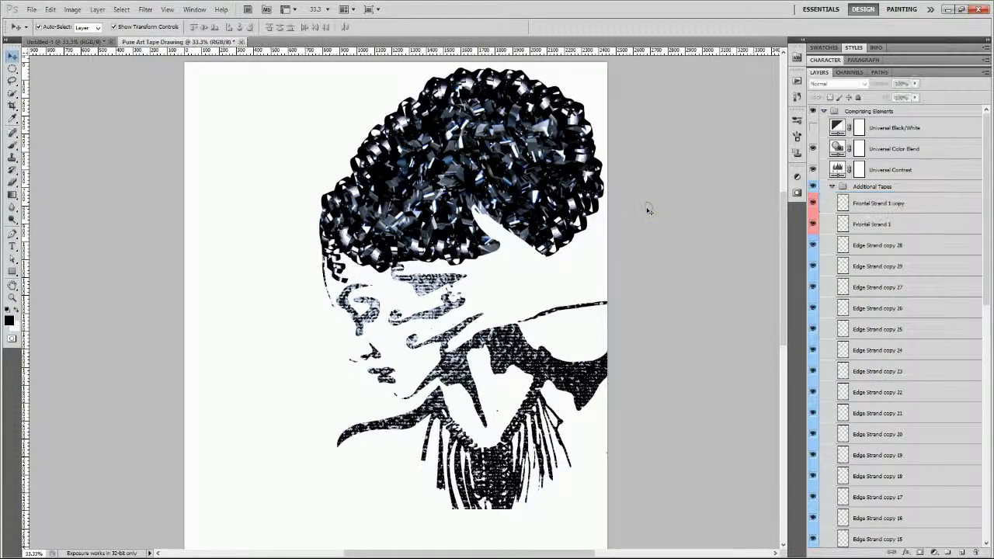
scroll(654, 233, down, 1)
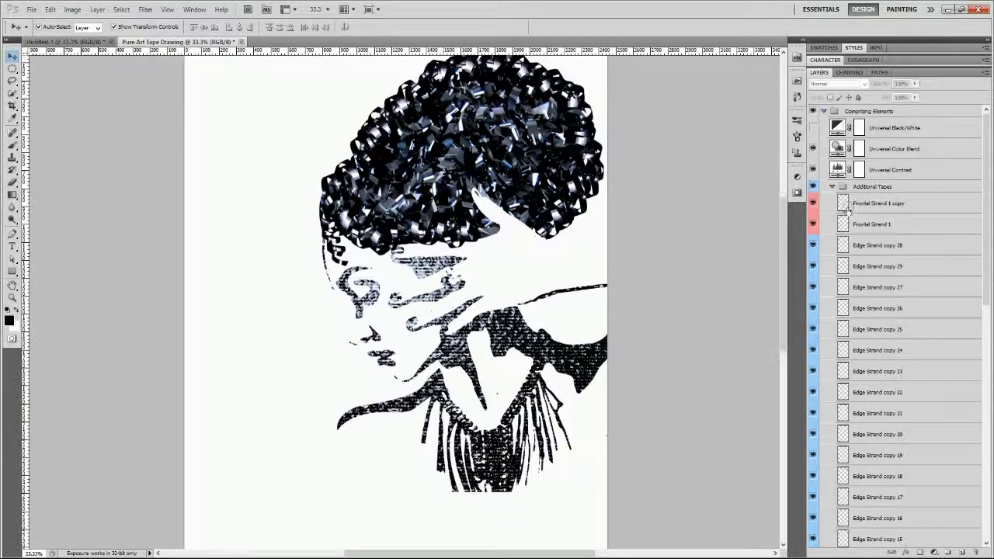
click(832, 186)
scroll(674, 342, up, 1)
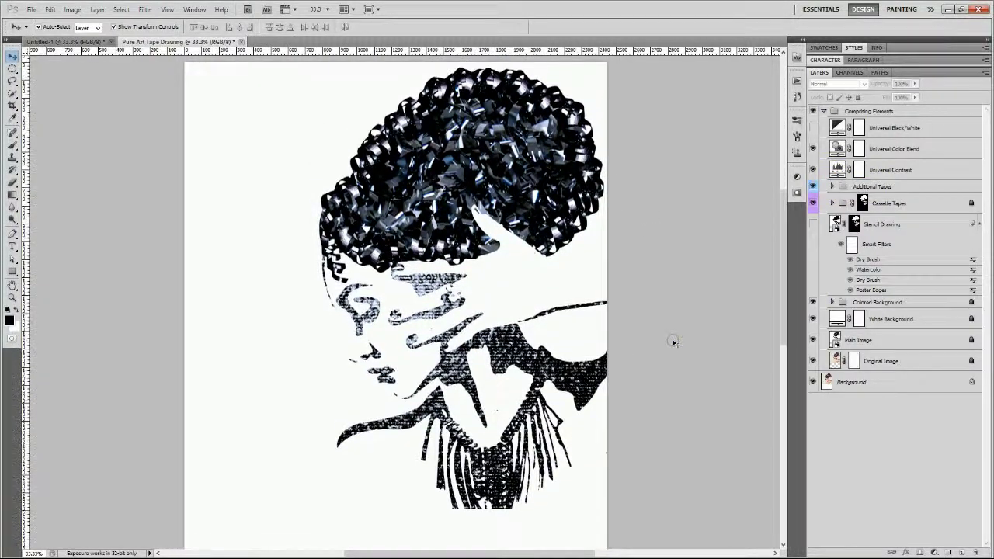
click(812, 111)
Copy the Cassette Type 1 group into the portrait and transform it below the shoulder
click(186, 506)
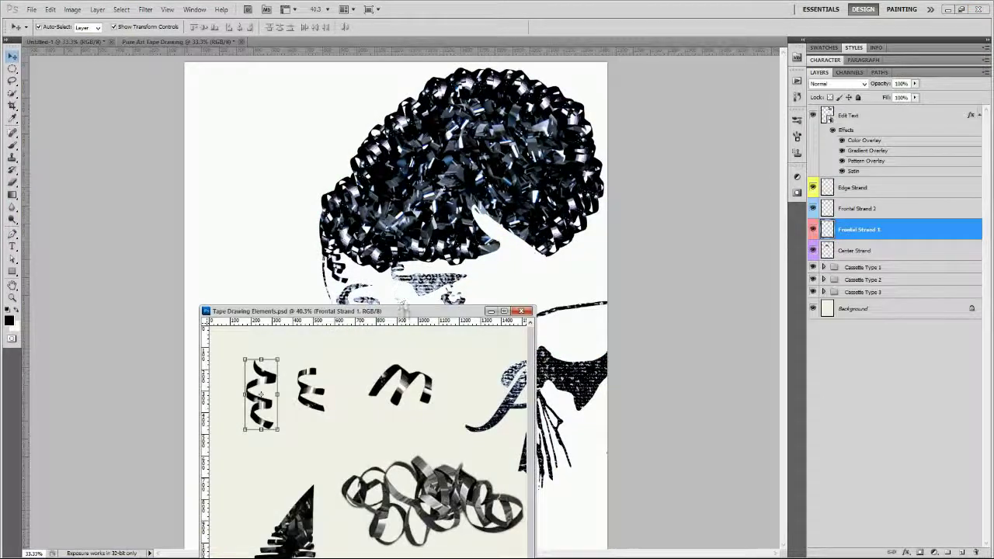
drag(349, 311, 399, 159)
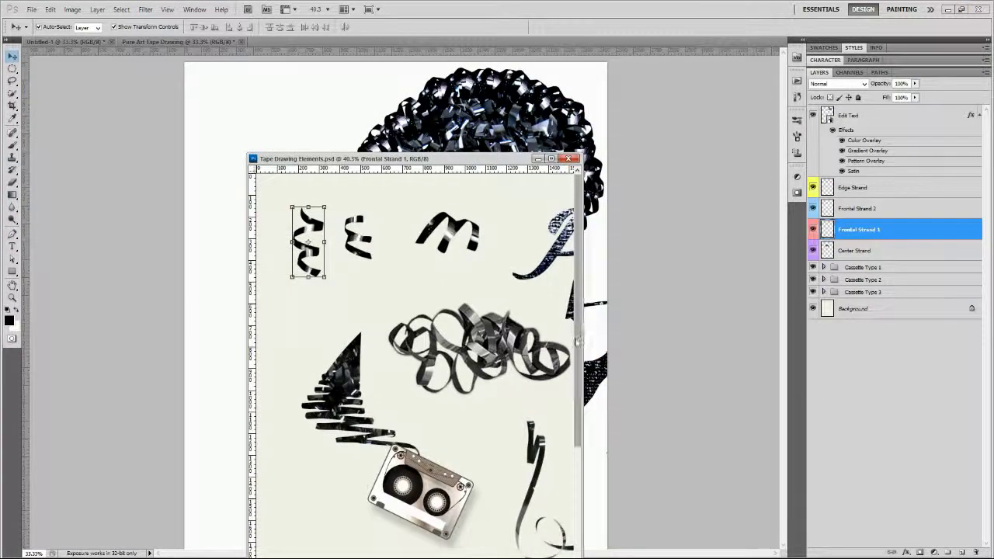
scroll(419, 350, down, 2)
click(419, 419)
click(824, 267)
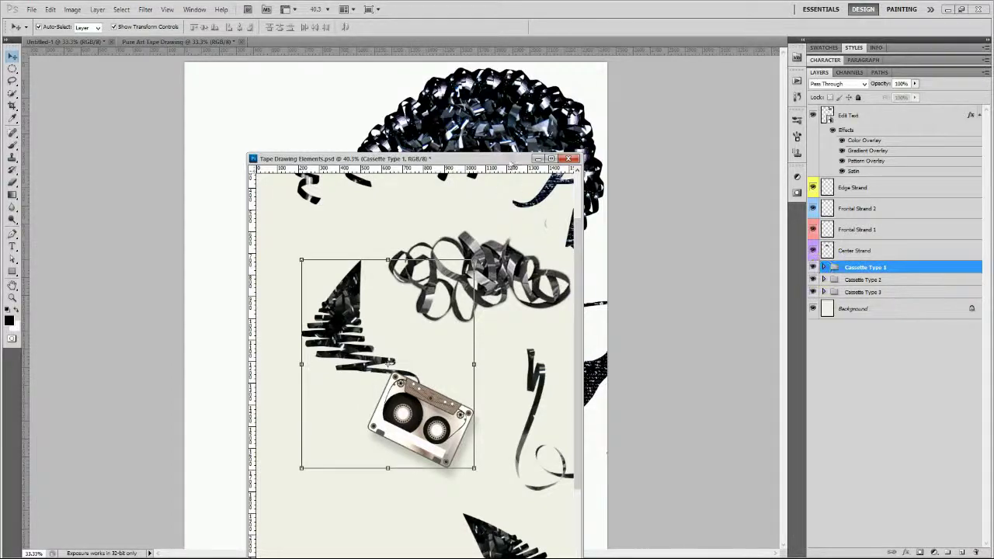
drag(388, 158, 291, 267)
drag(862, 267, 559, 318)
click(450, 272)
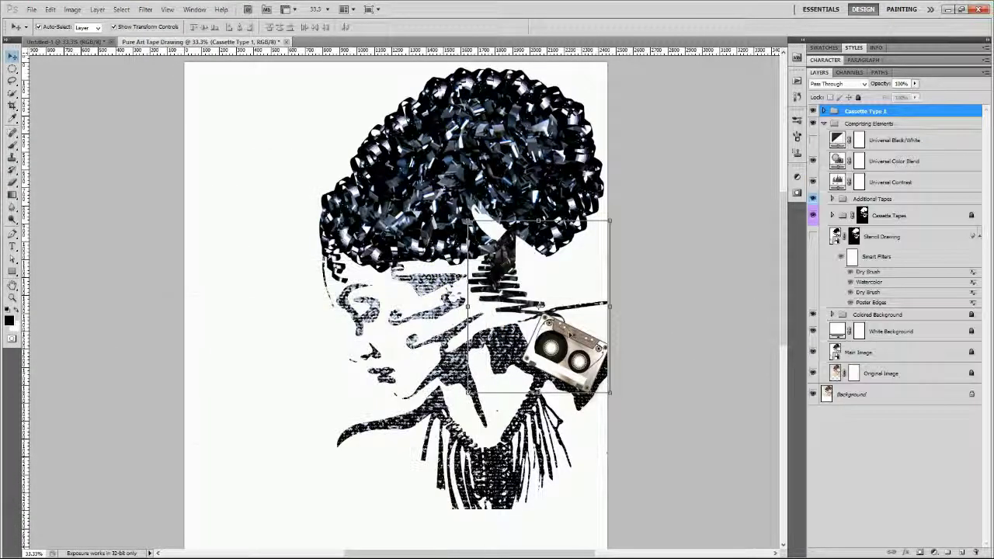
key(ctrl+t)
mouse_move(551, 260)
mouse_down()
mouse_move(503, 450)
mouse_move(376, 396)
mouse_up()
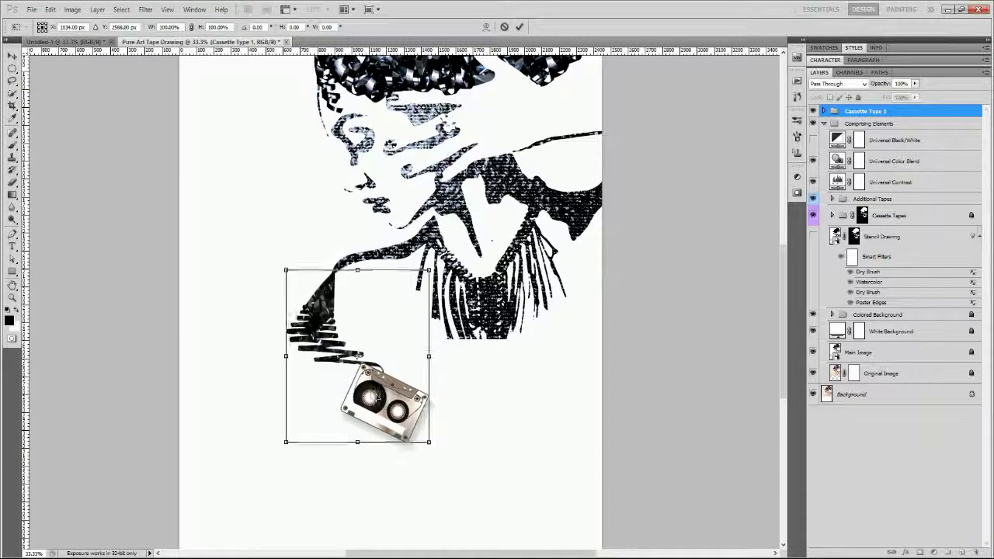
click(519, 26)
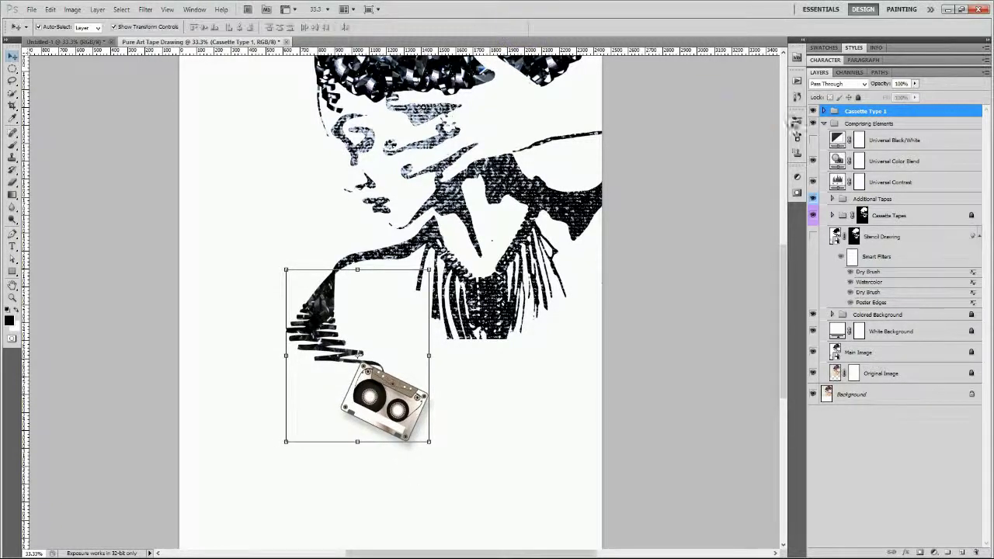
File Cassette Type 1 beneath Universal Contrast, toggle the Melted Tape strand, collapse it and zoom out
drag(901, 115, 892, 191)
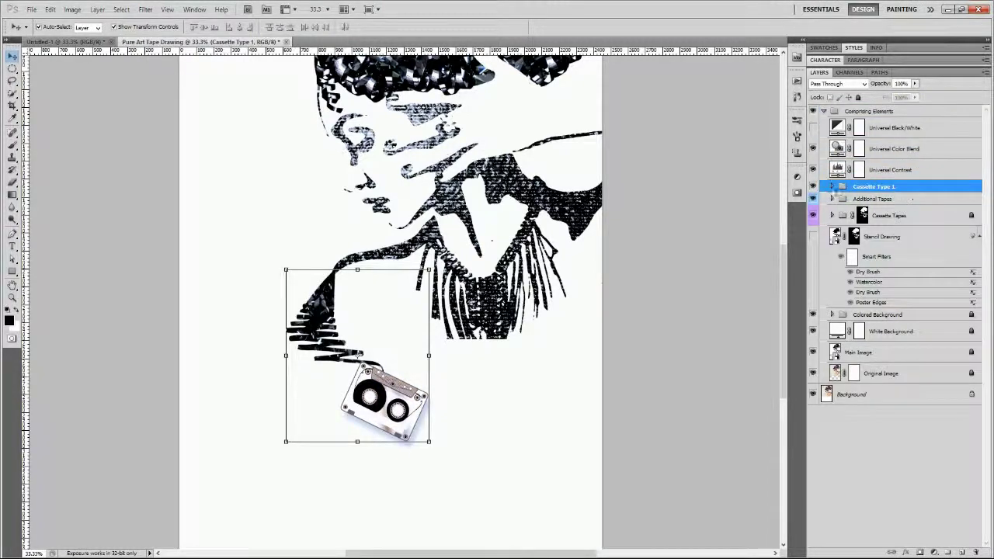
click(831, 186)
click(836, 262)
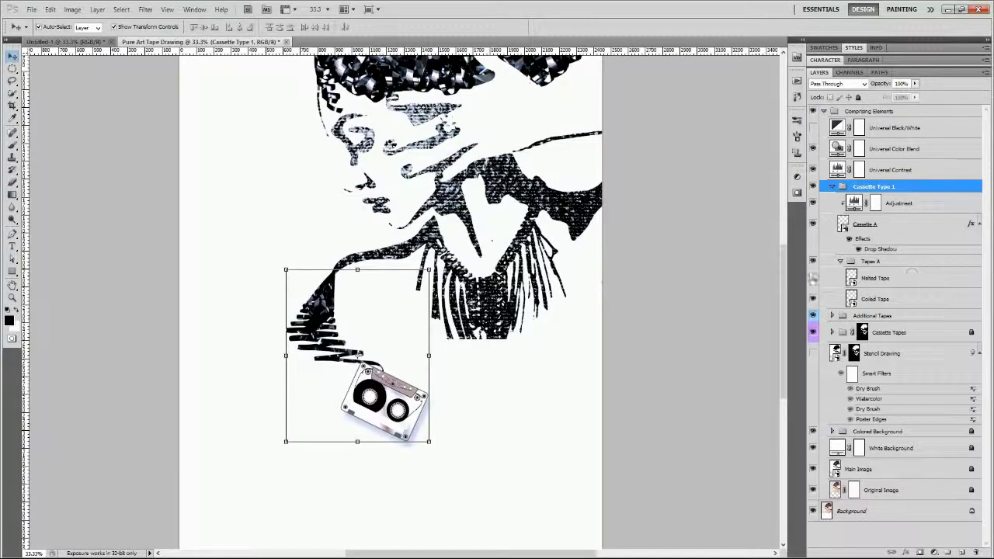
click(813, 277)
click(832, 188)
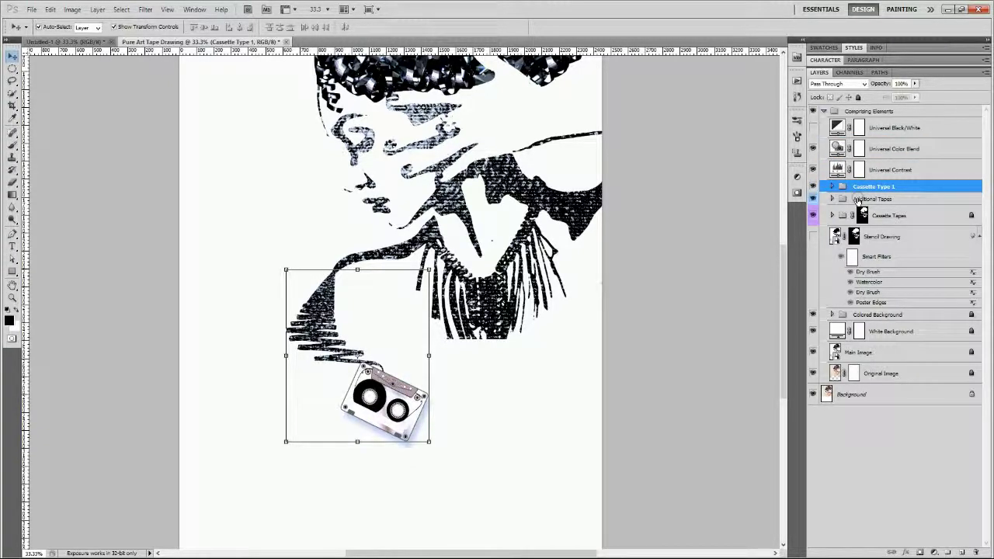
key(ctrl+bracketright)
key(ctrl+bracketright)
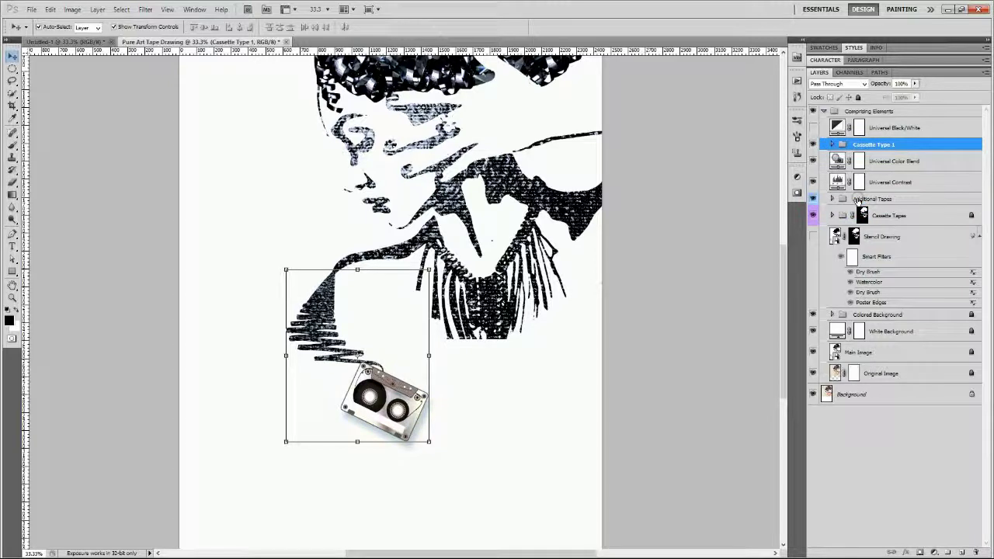
key(ctrl+bracketleft)
key(ctrl+bracketleft)
click(701, 311)
scroll(574, 326, down, 1)
drag(481, 190, 346, 432)
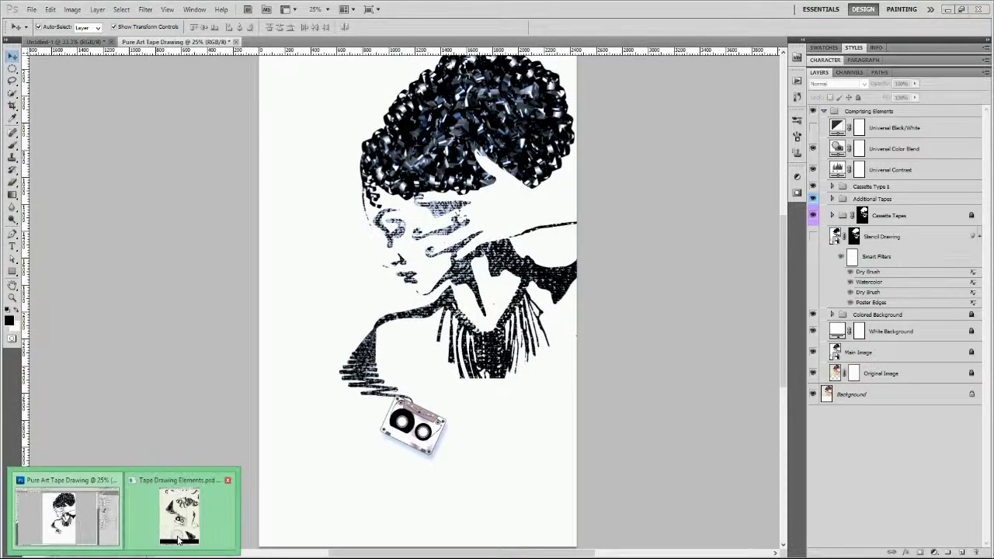
Try copying the 2 Tapes B group from Tape Drawing Elements into Pure Art, then undo
click(181, 512)
scroll(600, 351, down, 2)
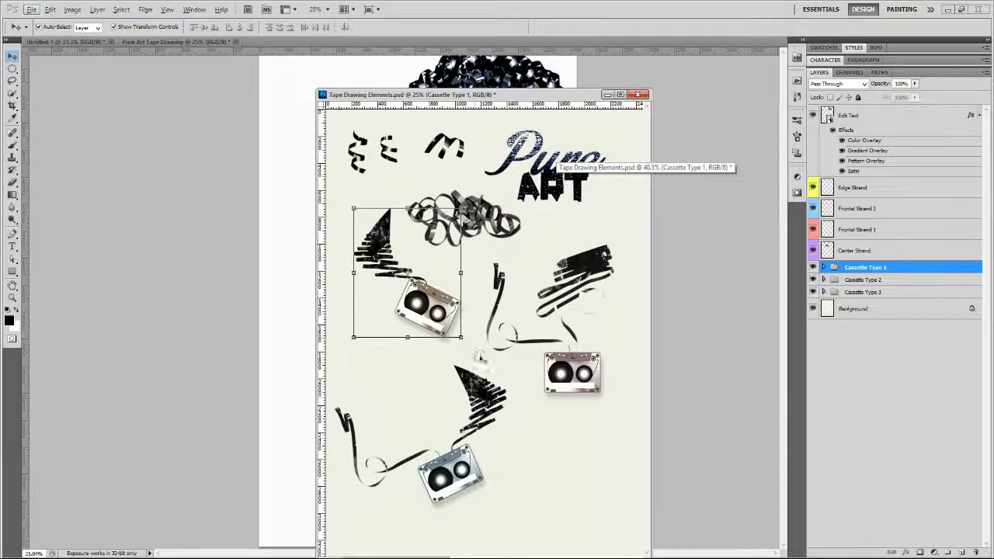
click(576, 264)
click(840, 329)
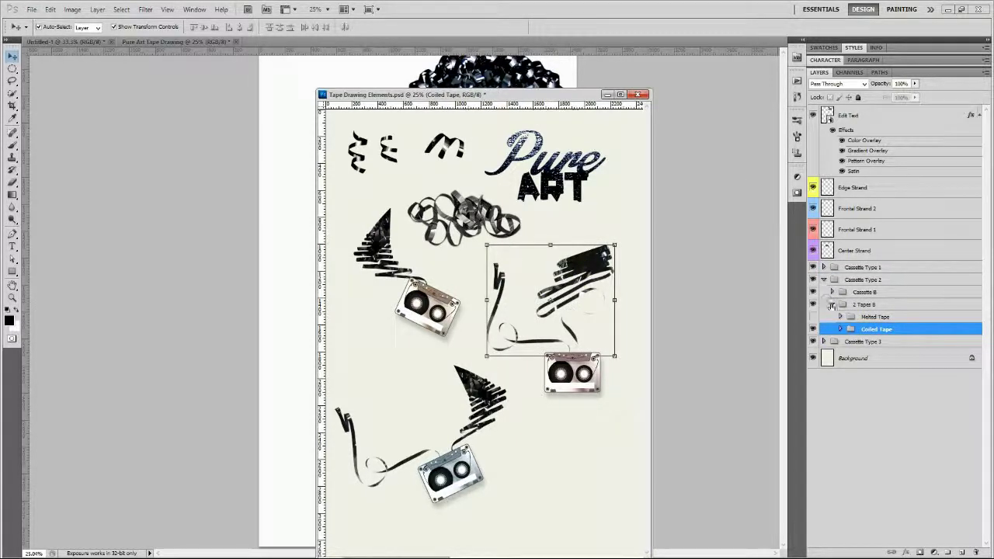
click(831, 304)
drag(388, 94, 94, 172)
click(466, 194)
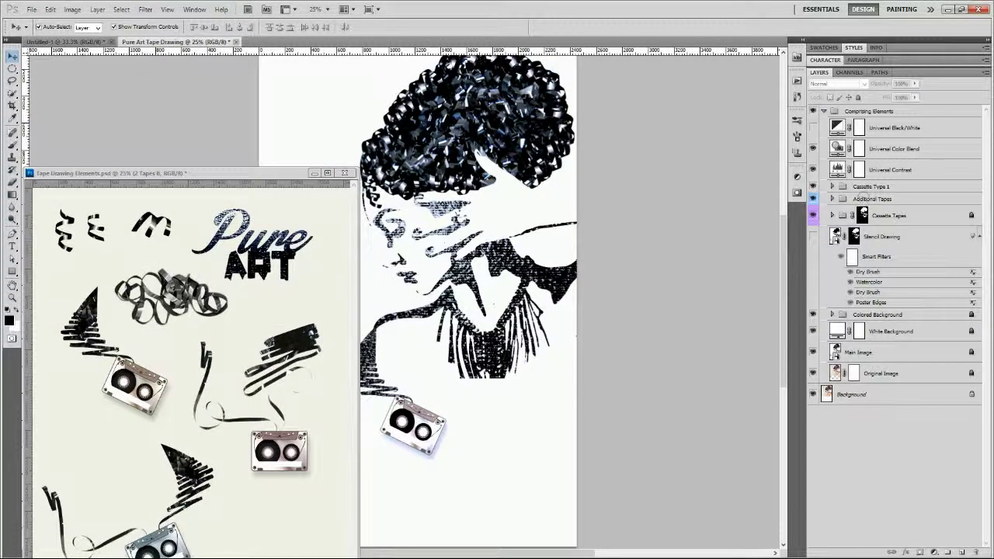
drag(260, 374, 481, 394)
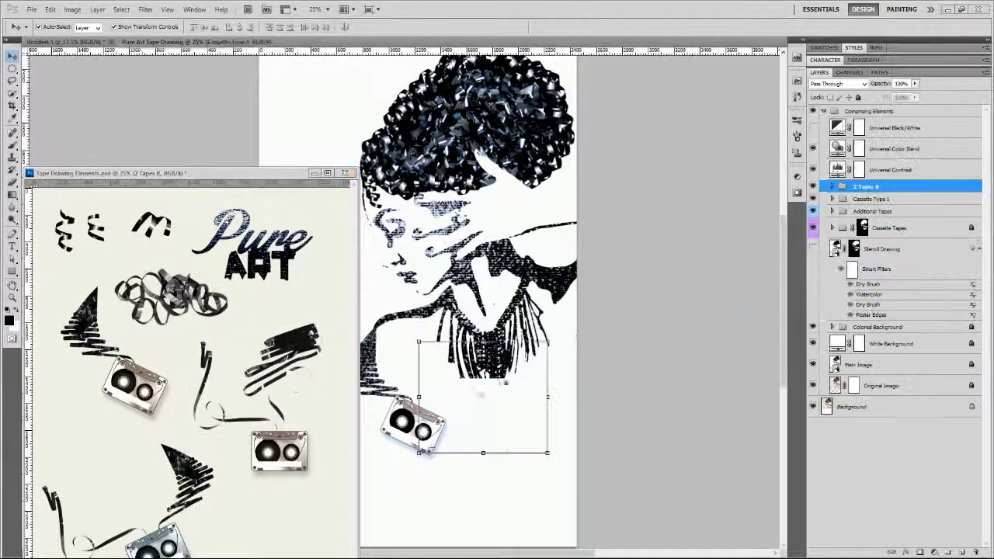
key(ctrl+z)
Copy the whole Cassette Type 2 group from Tape Drawing Elements into Pure Art
click(308, 184)
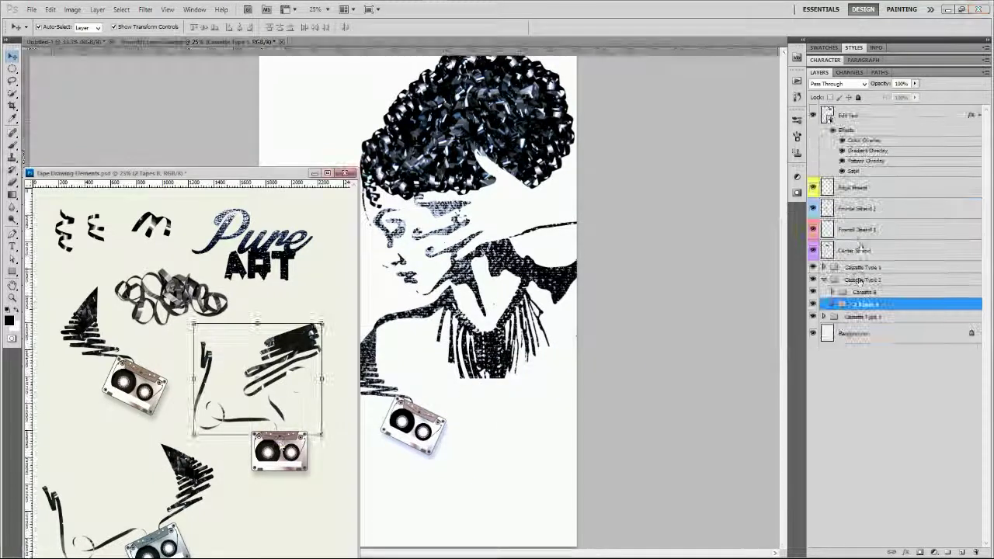
click(853, 283)
drag(854, 284, 481, 400)
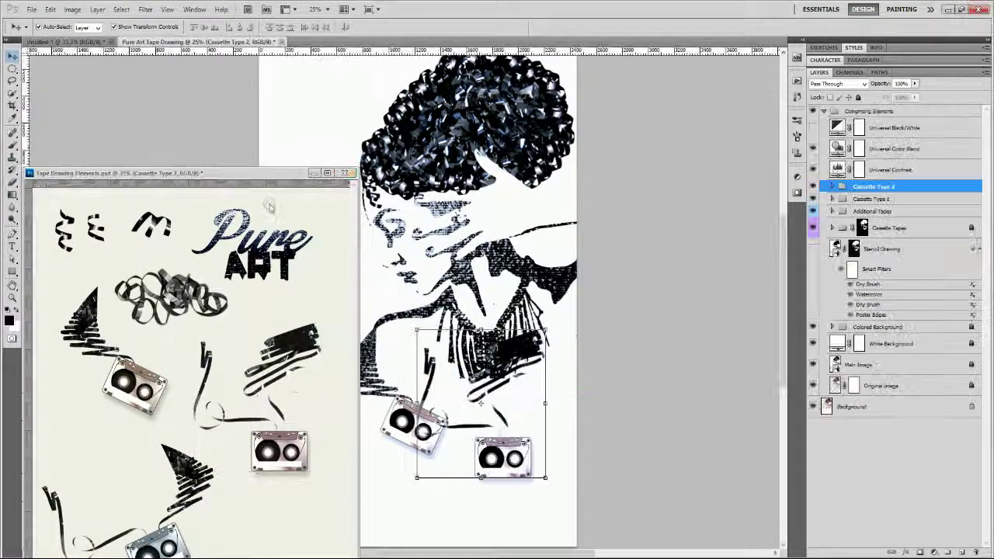
click(313, 172)
scroll(482, 401, up, 2)
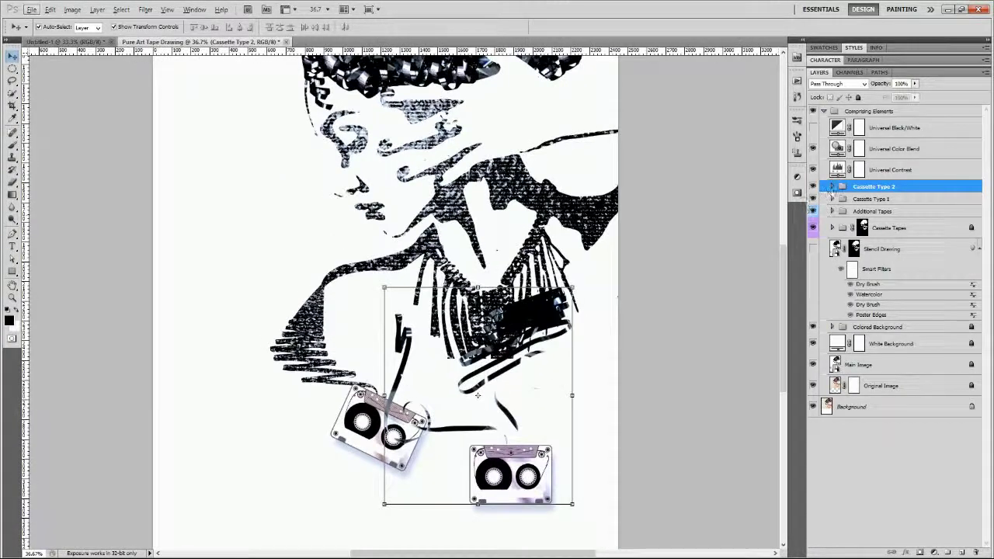
In Cassette Type 2, hide the Coiled Tape strands and show only the needed Melted Tape strand
click(832, 187)
click(840, 211)
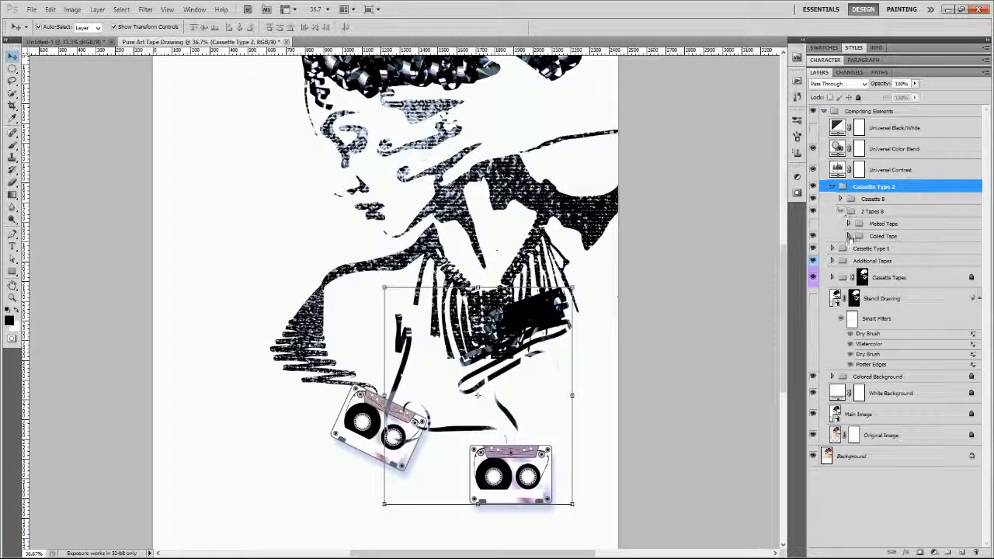
click(848, 236)
drag(811, 253, 813, 274)
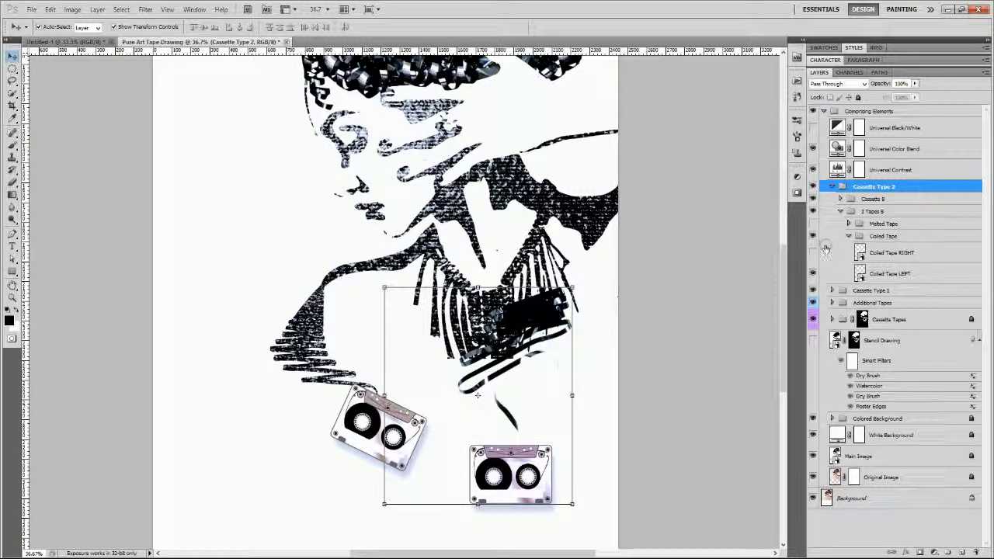
click(849, 224)
click(812, 225)
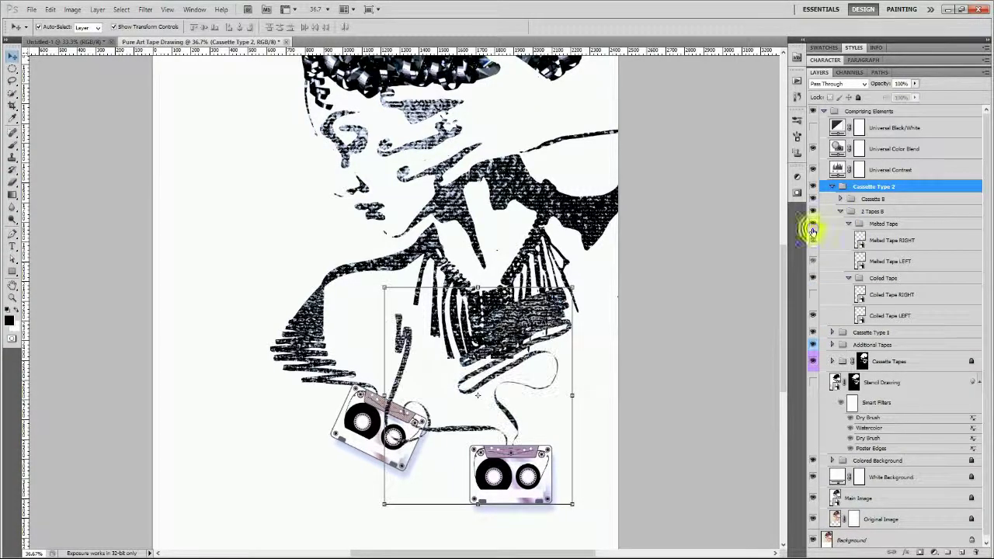
click(812, 261)
click(812, 240)
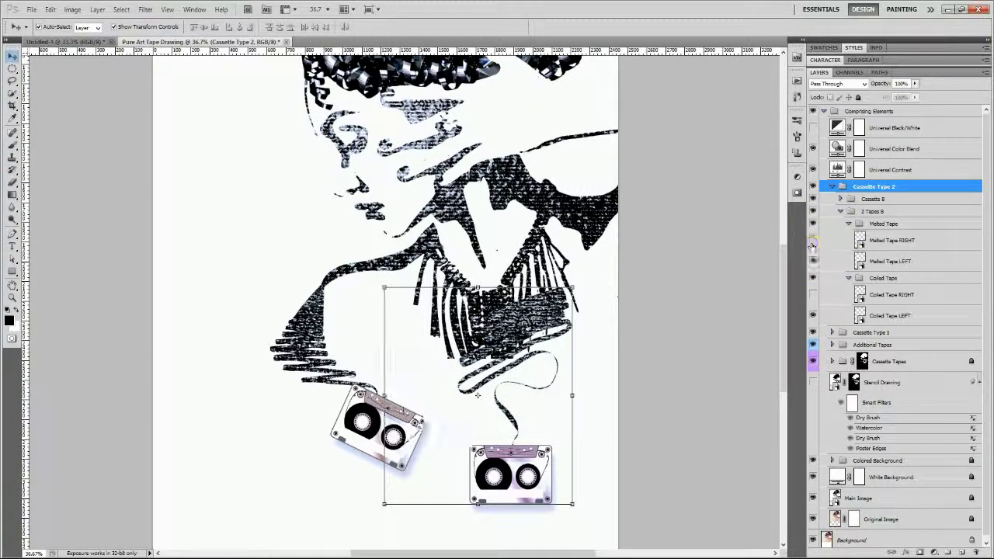
click(848, 278)
click(848, 223)
click(833, 187)
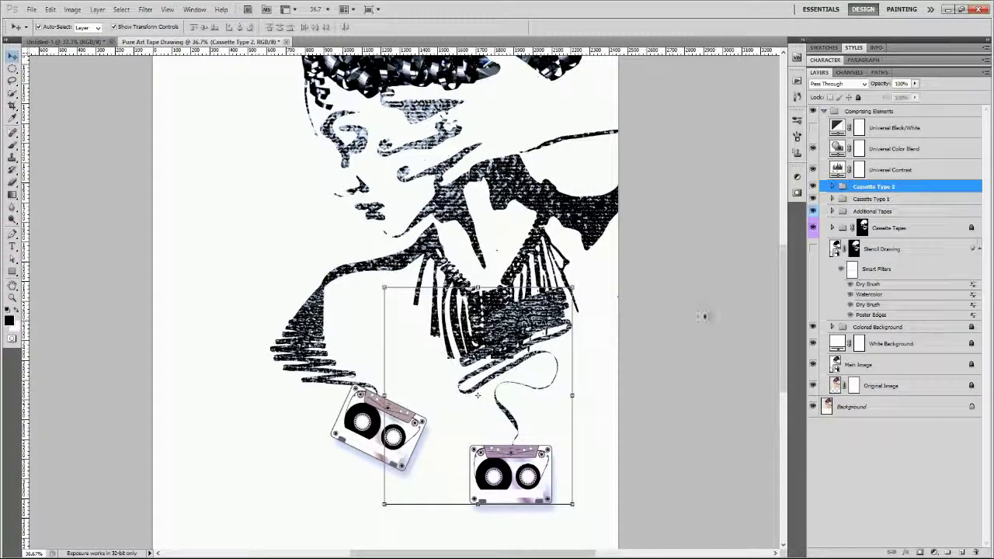
Move the second cassette lower and left, and raise its group above Universal Contrast
key(ctrl+t)
drag(517, 329, 482, 372)
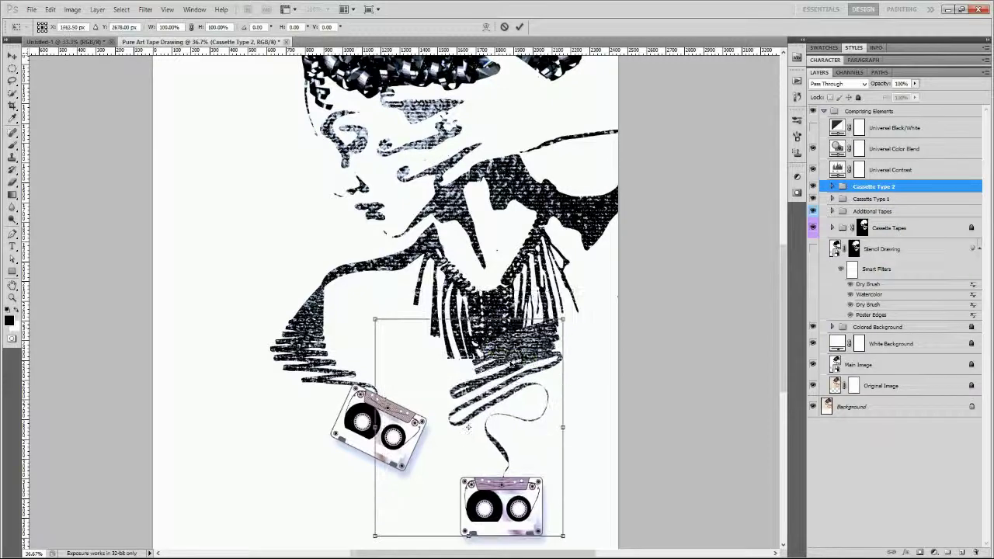
drag(482, 372, 470, 371)
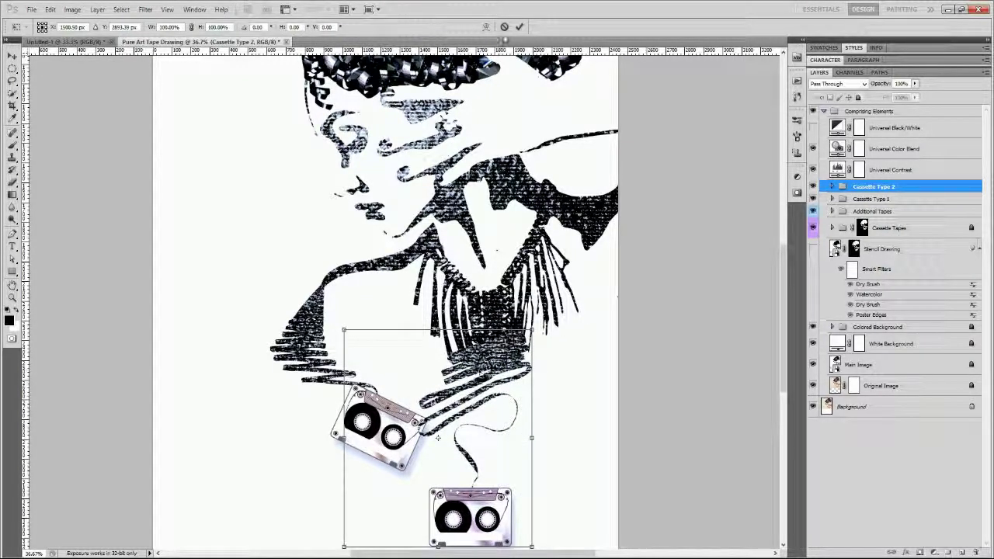
click(520, 27)
key(ctrl+bracketright)
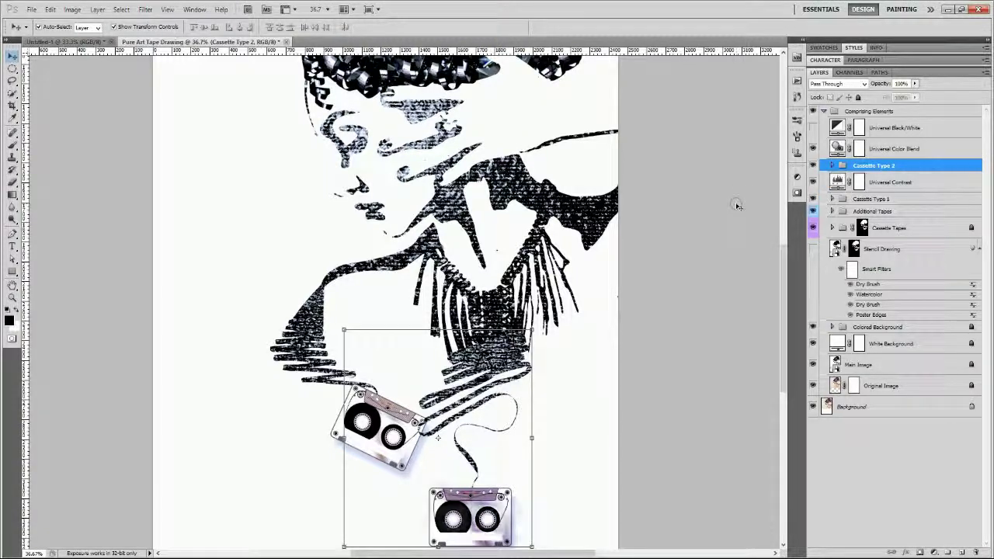
click(721, 220)
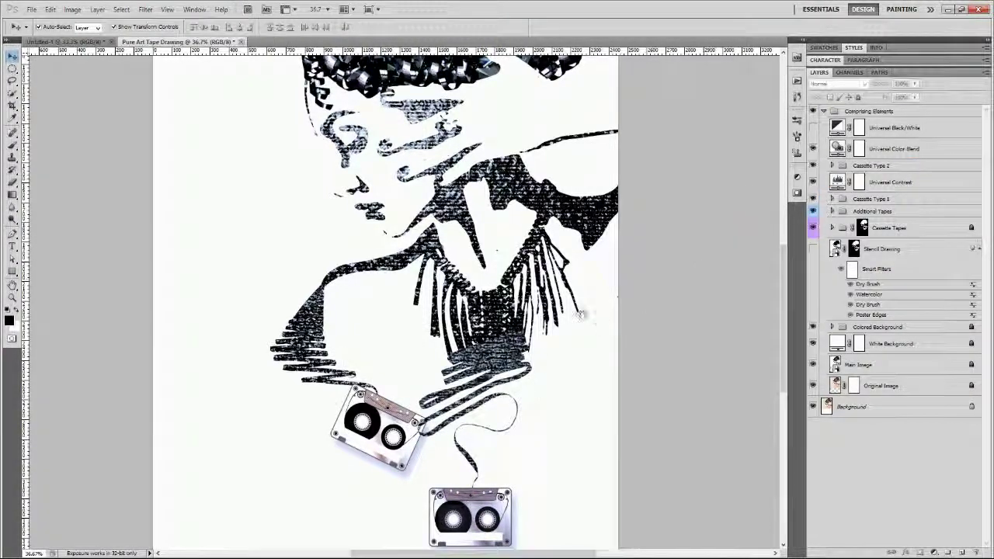
scroll(556, 262, down, 2)
scroll(520, 334, down, 1)
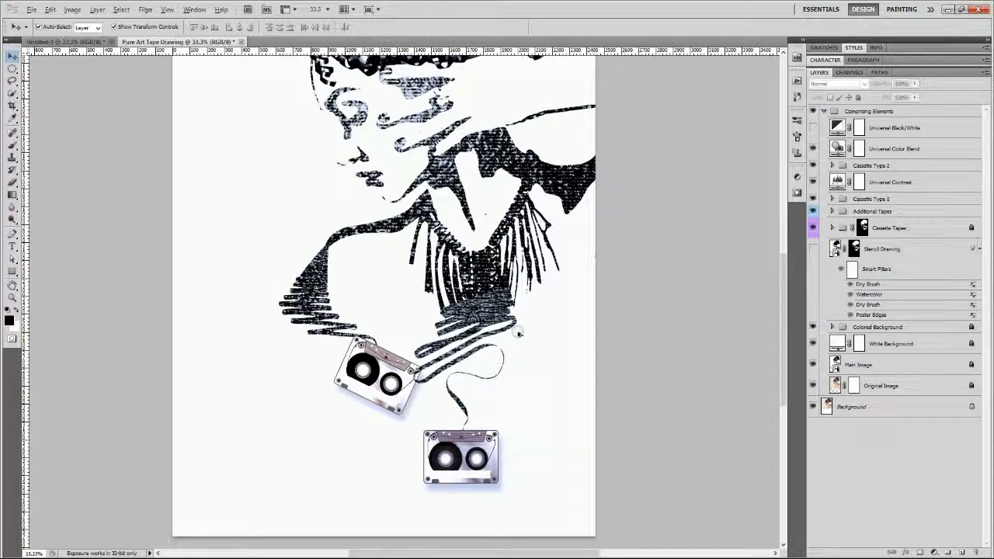
scroll(519, 334, down, 1)
scroll(519, 334, down, 1)
scroll(519, 333, down, 1)
scroll(519, 334, up, 1)
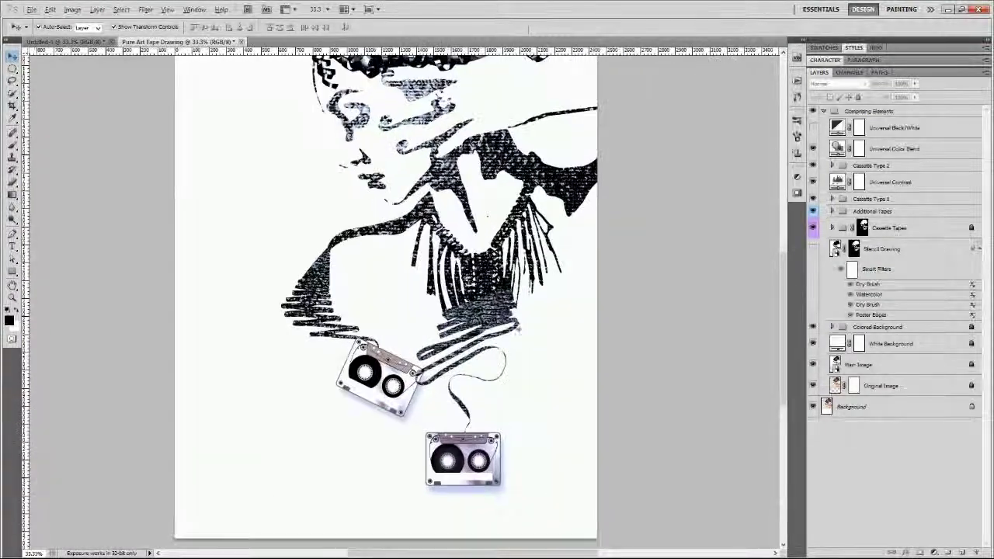
scroll(519, 334, up, 1)
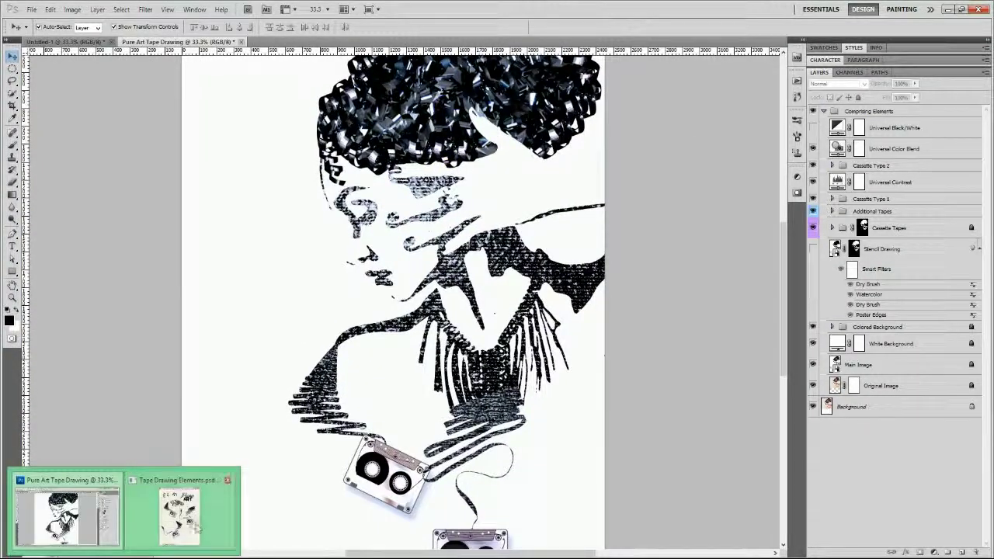
Copy the Pure ART text layer into Pure Art, place it upper-left of the face, and open its smart object
click(178, 510)
click(256, 247)
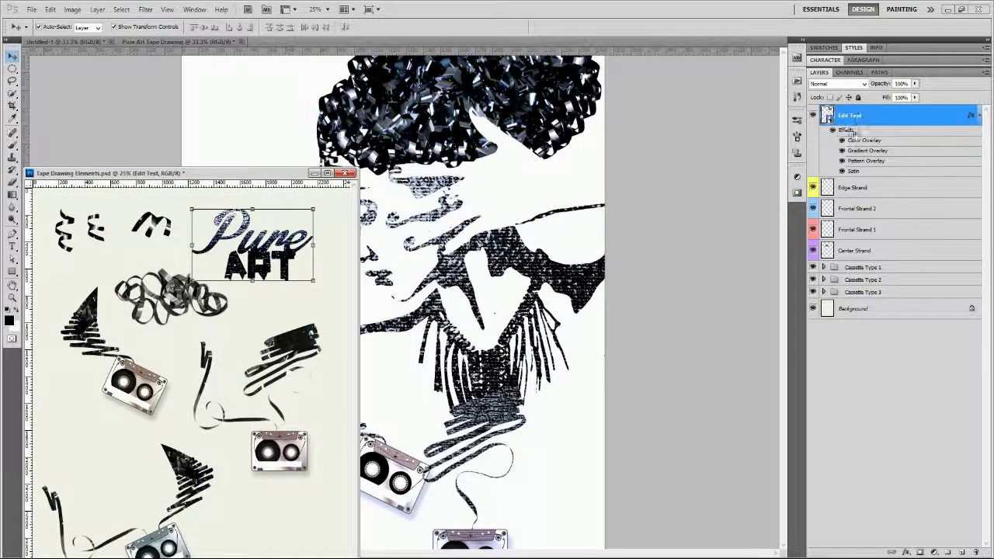
drag(850, 124, 496, 347)
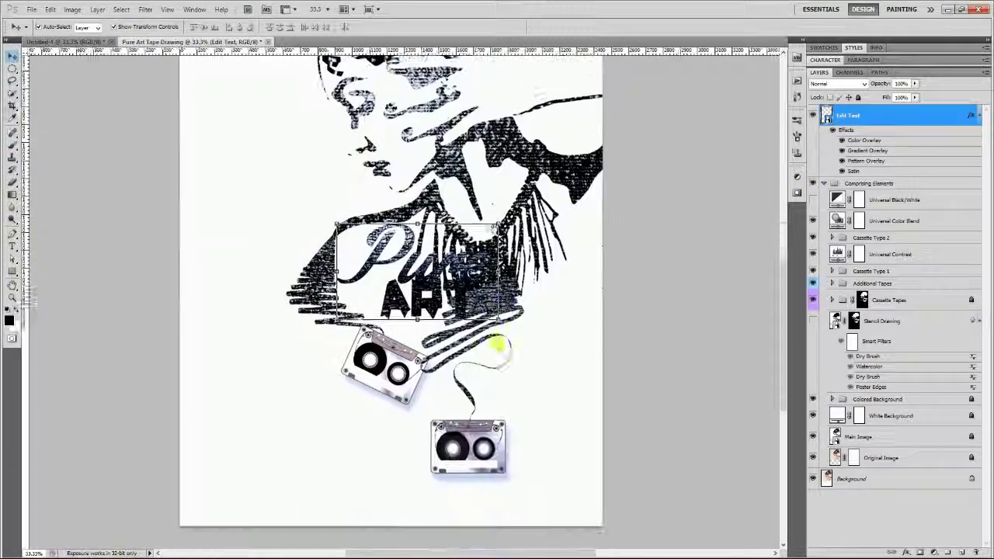
drag(422, 293, 297, 199)
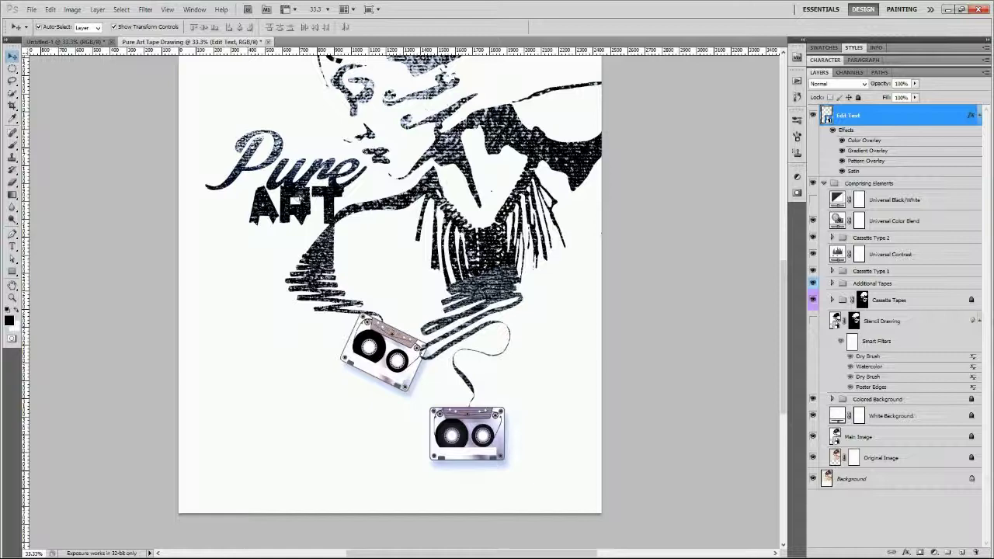
drag(437, 151, 465, 337)
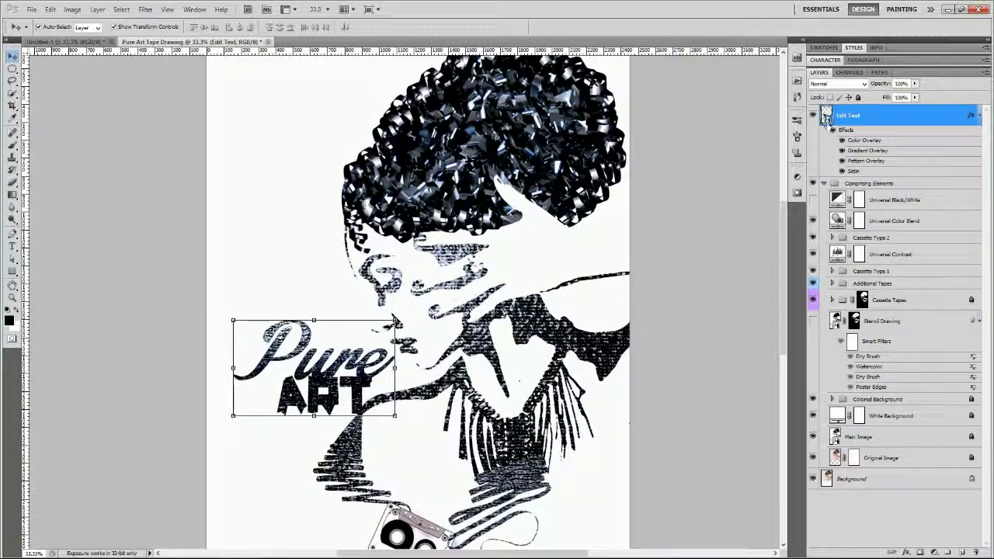
double_click(825, 117)
click(571, 227)
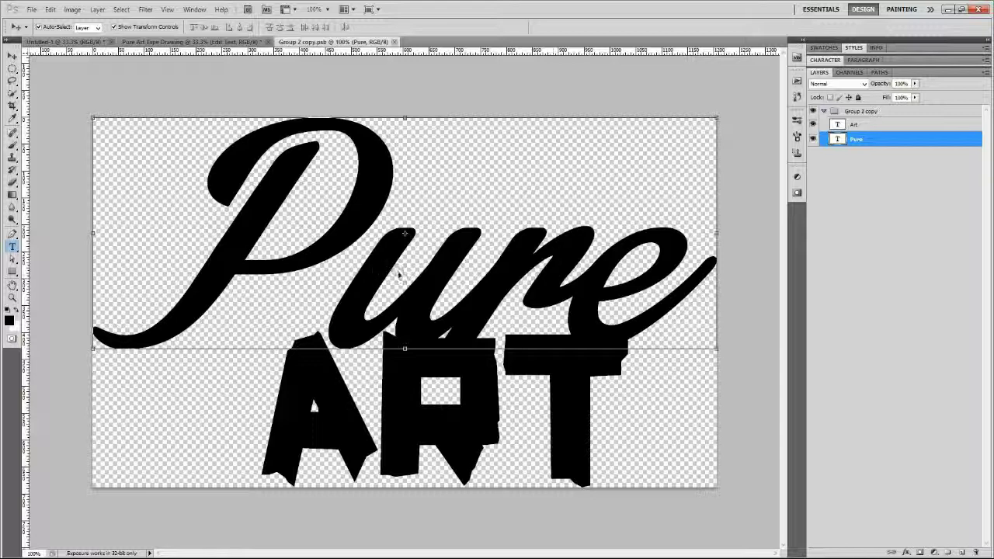
Replace the lettering 'Pure' with 'Your' and 'ART' with 'Name'
click(353, 260)
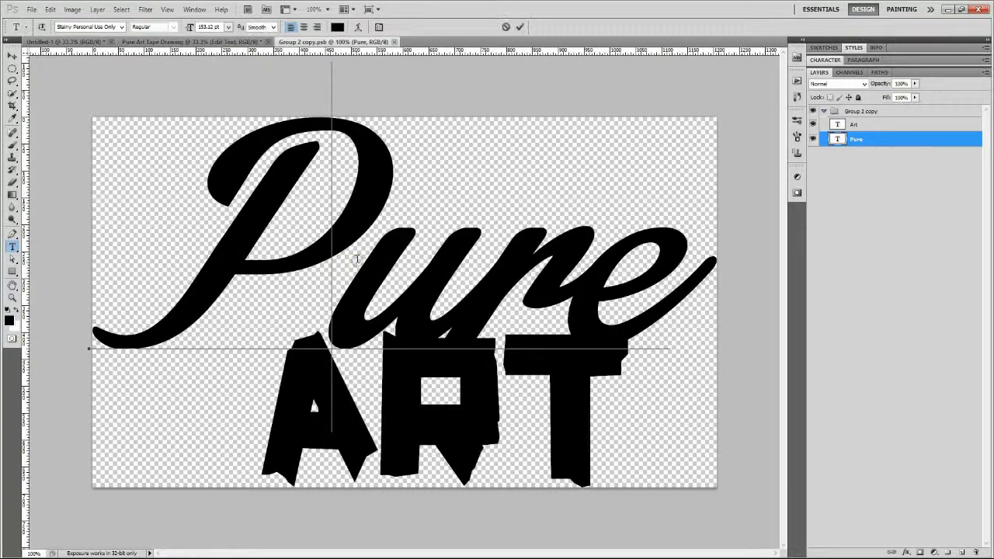
key(ctrl+a)
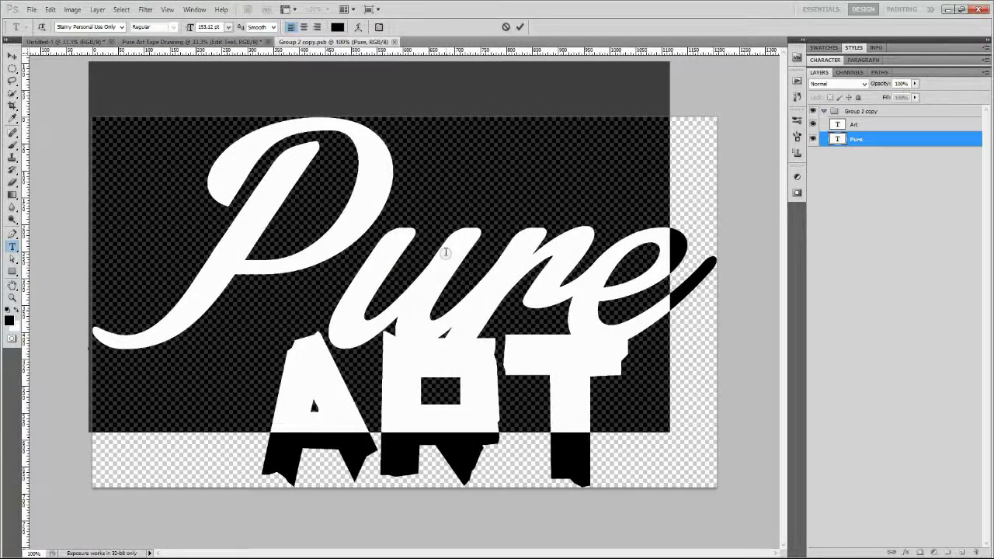
text(Your)
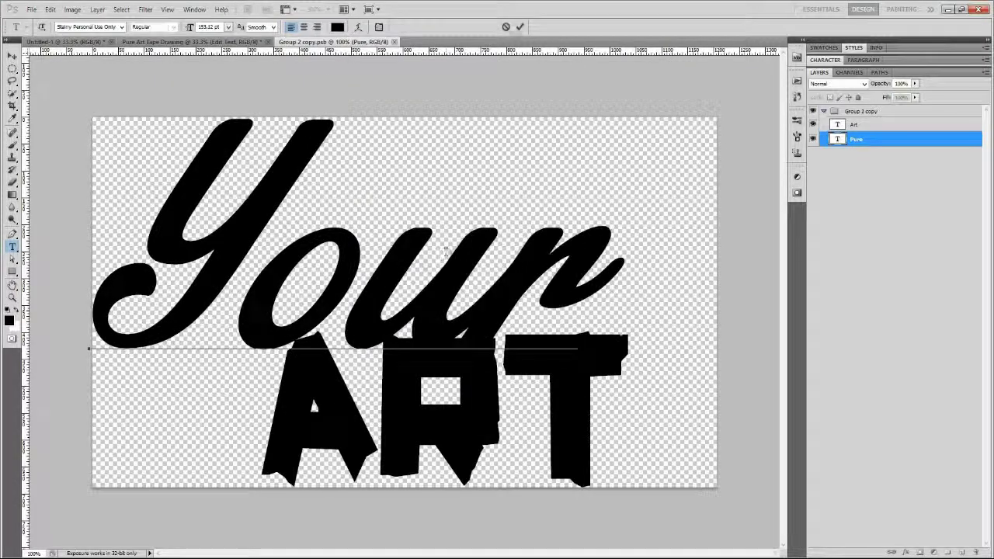
click(519, 26)
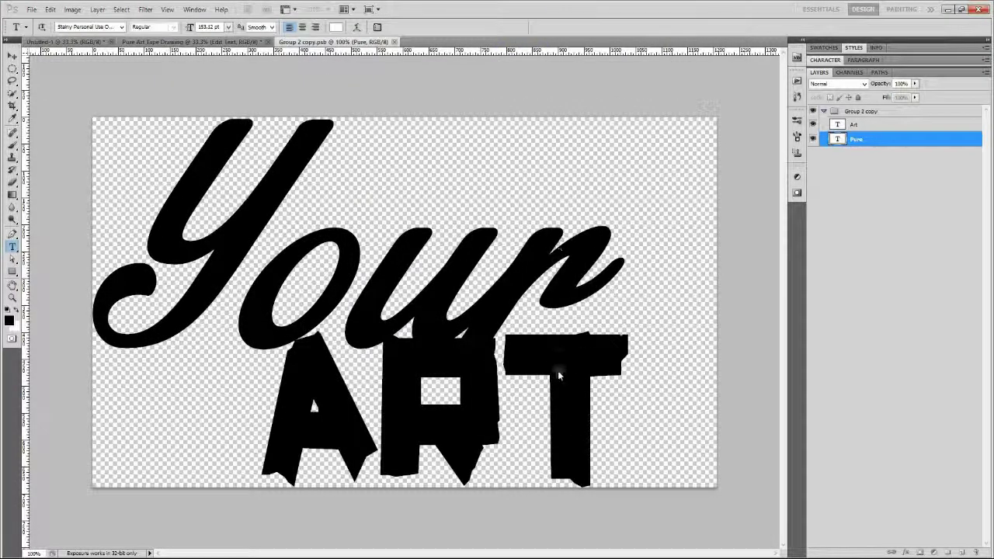
click(519, 394)
key(ctrl+a)
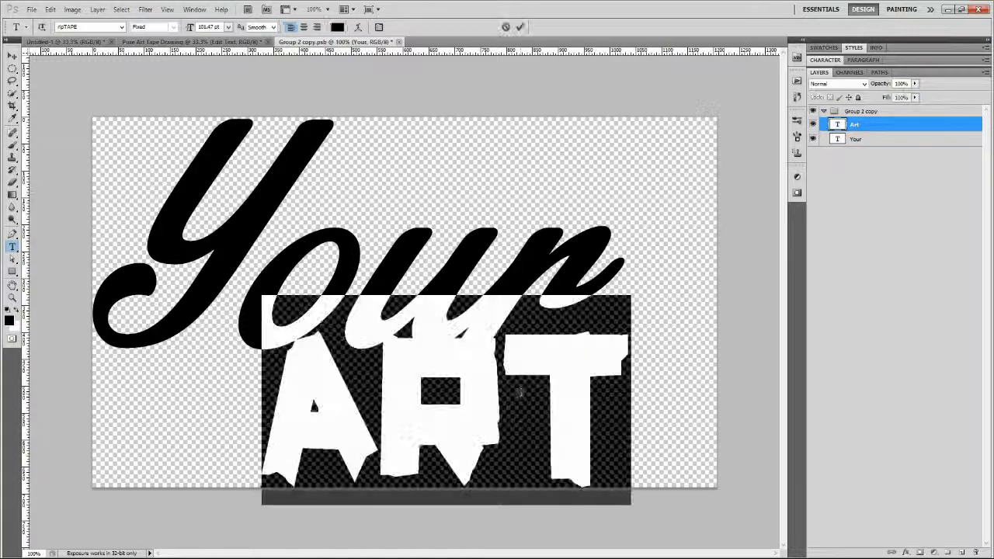
text(Name)
click(520, 28)
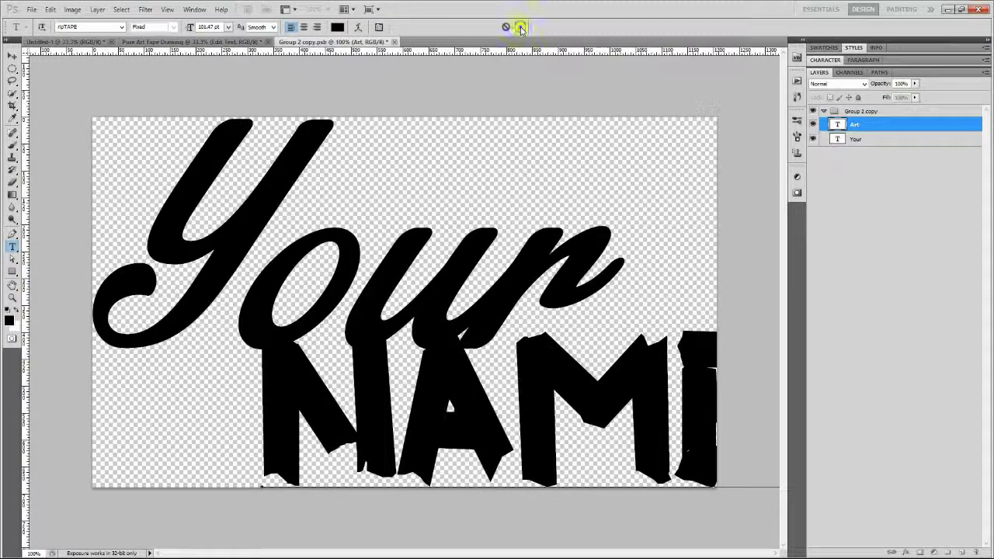
Shift NAME left beneath Your, trim the empty canvas, and close the smart object
key(v)
drag(636, 378, 492, 374)
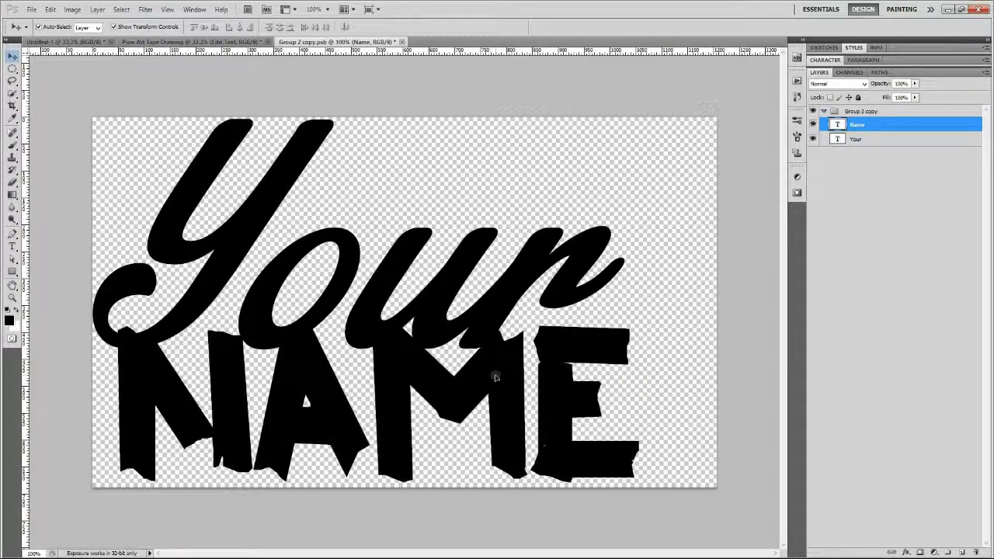
click(566, 294)
click(741, 279)
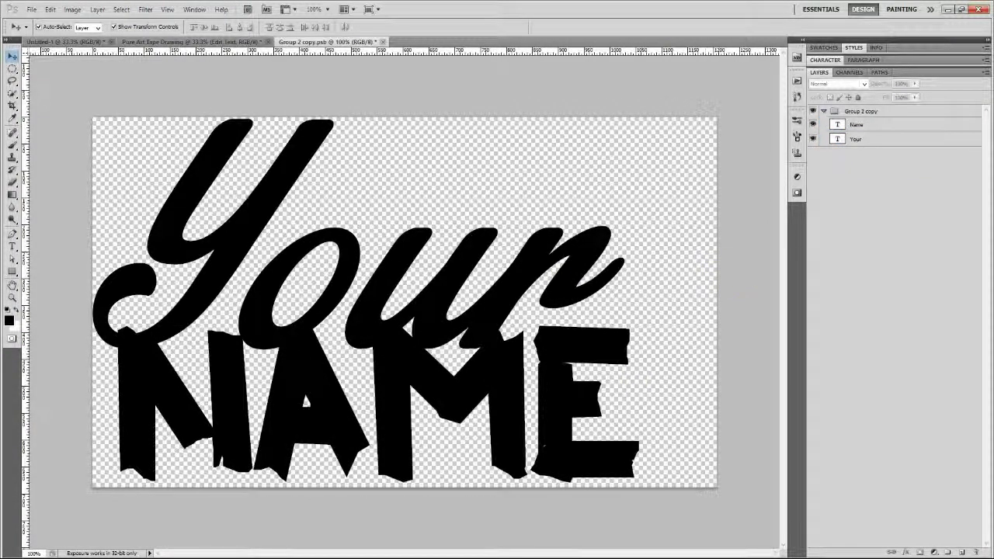
click(72, 9)
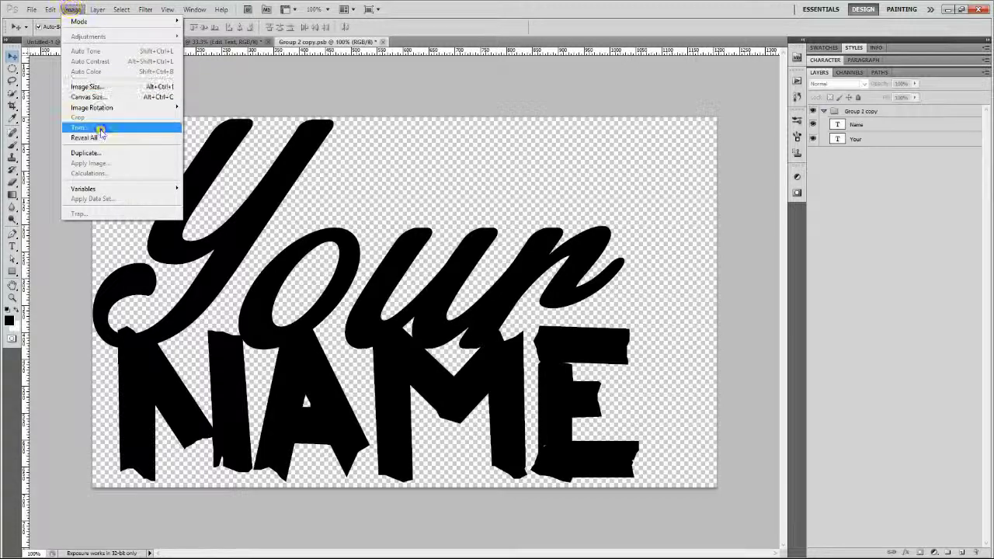
click(80, 127)
click(528, 172)
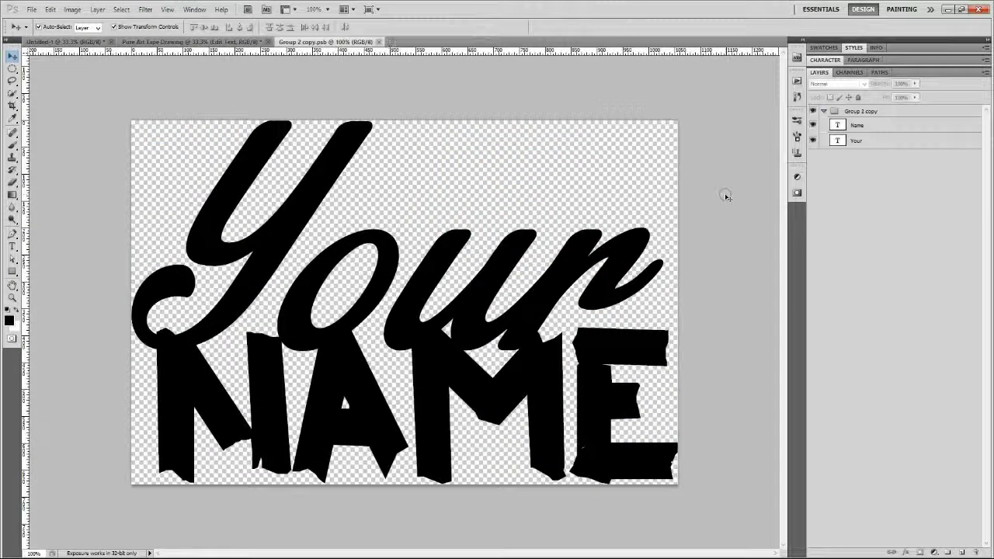
click(380, 41)
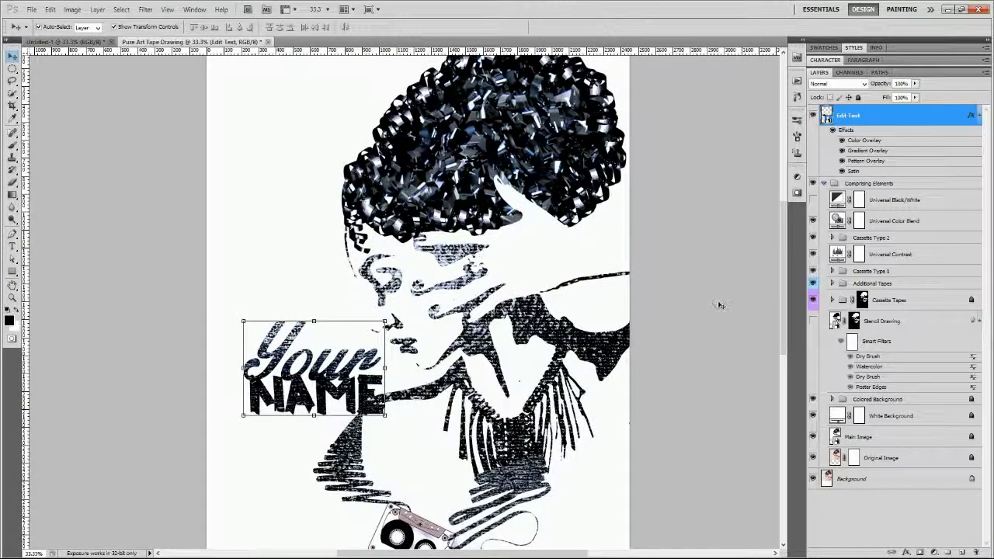
Rotate the Your NAME text counter-clockwise to about -52°
mouse_move(390, 423)
mouse_down()
mouse_move(410, 367)
mouse_move(404, 381)
mouse_up()
drag(332, 366, 344, 397)
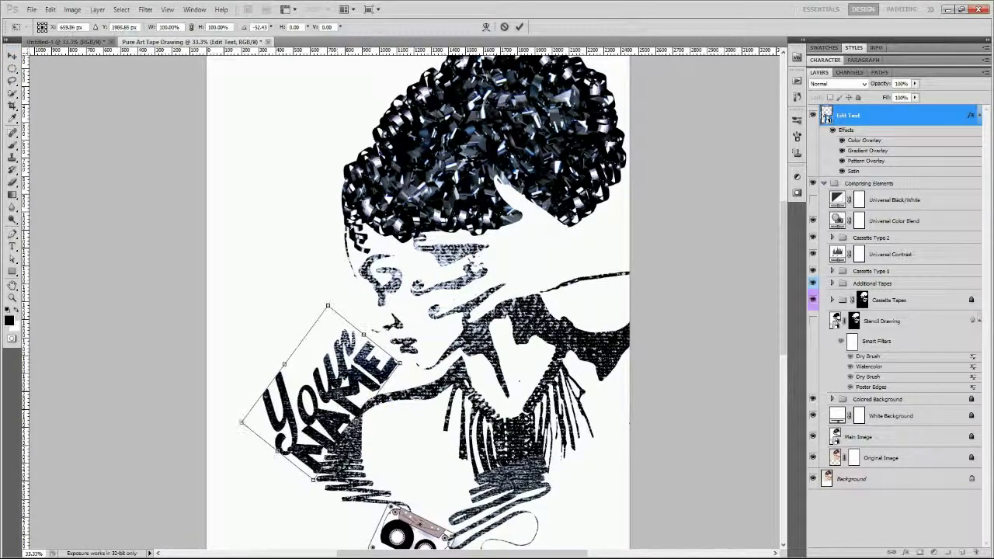
click(519, 27)
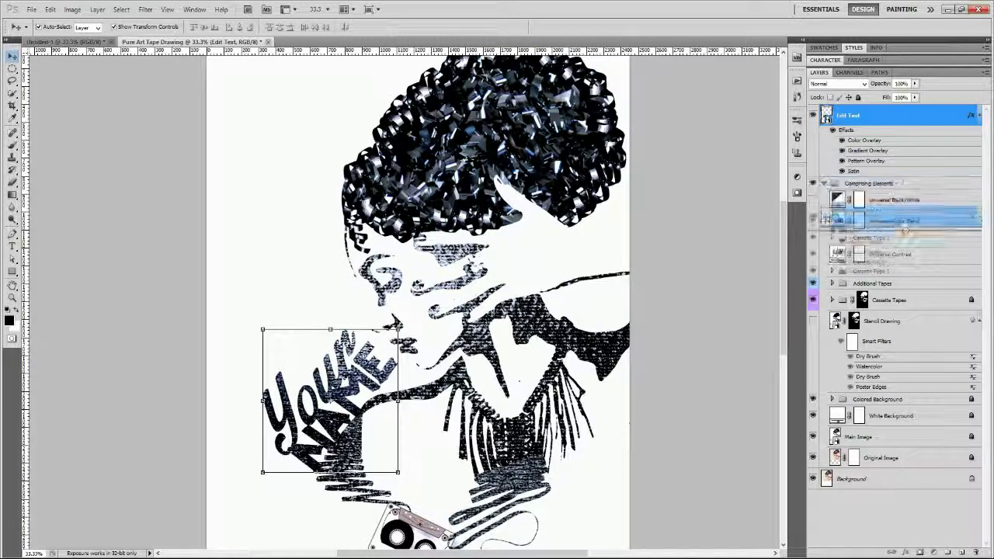
Place the Edit Text layer inside Comprising Elements, just above Universal Color Blend
drag(885, 121, 904, 233)
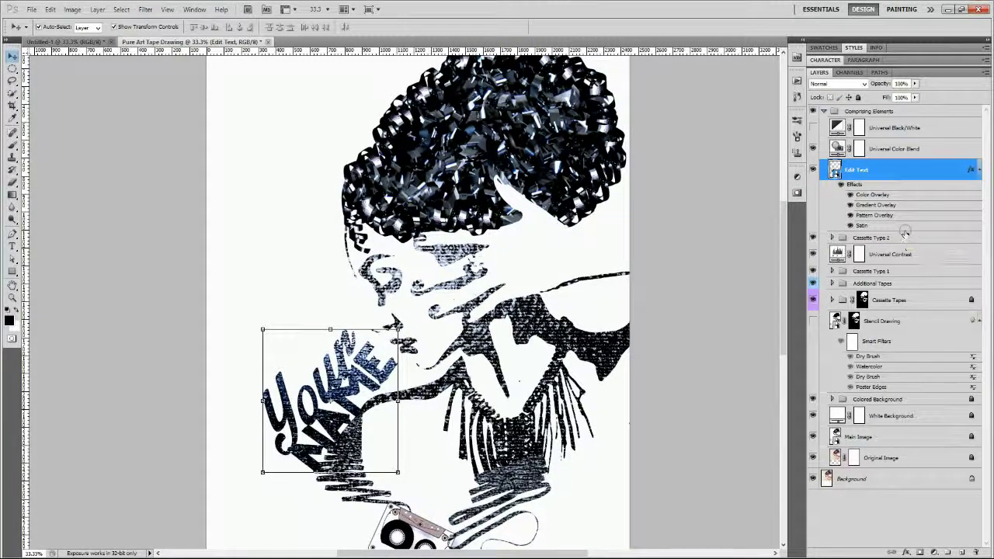
key(ctrl+bracketright)
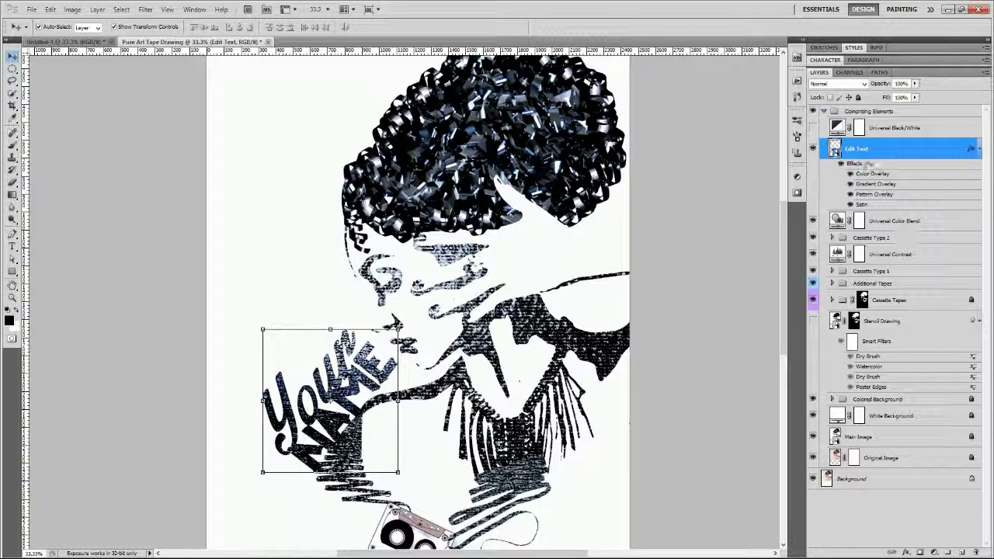
click(731, 177)
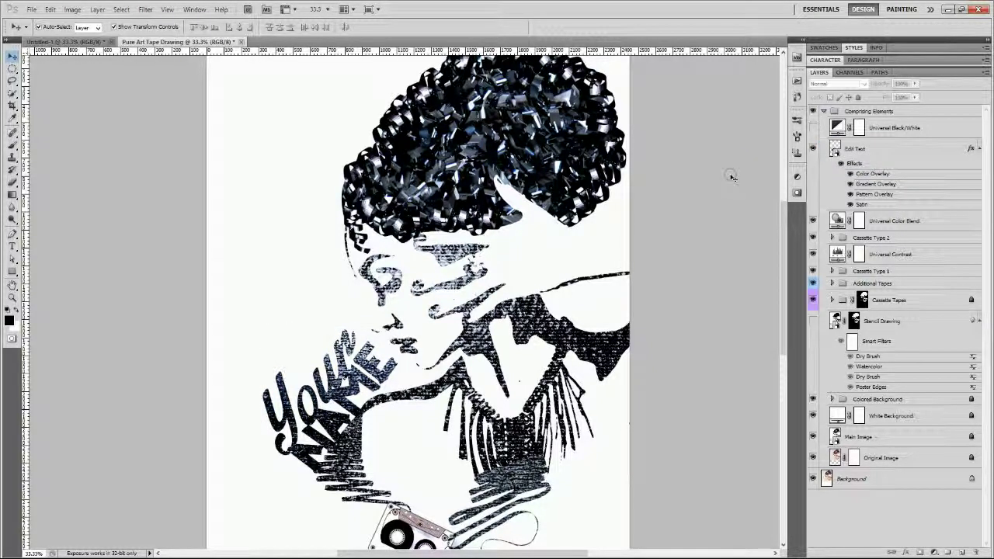
key(f)
key(f)
key(f)
click(870, 263)
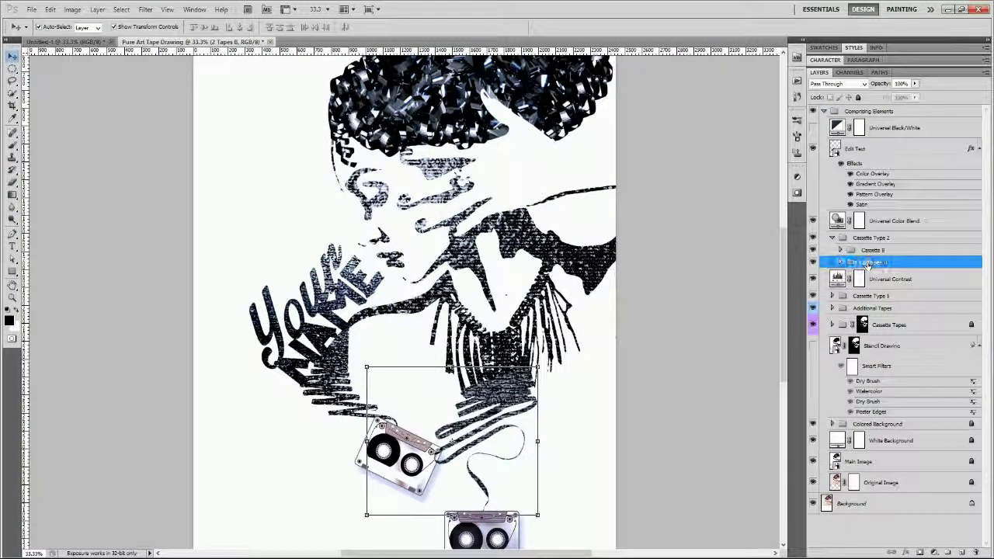
Move the 2 Tapes B group below Cassette Type 1 in the Layers panel
key(f)
key(f)
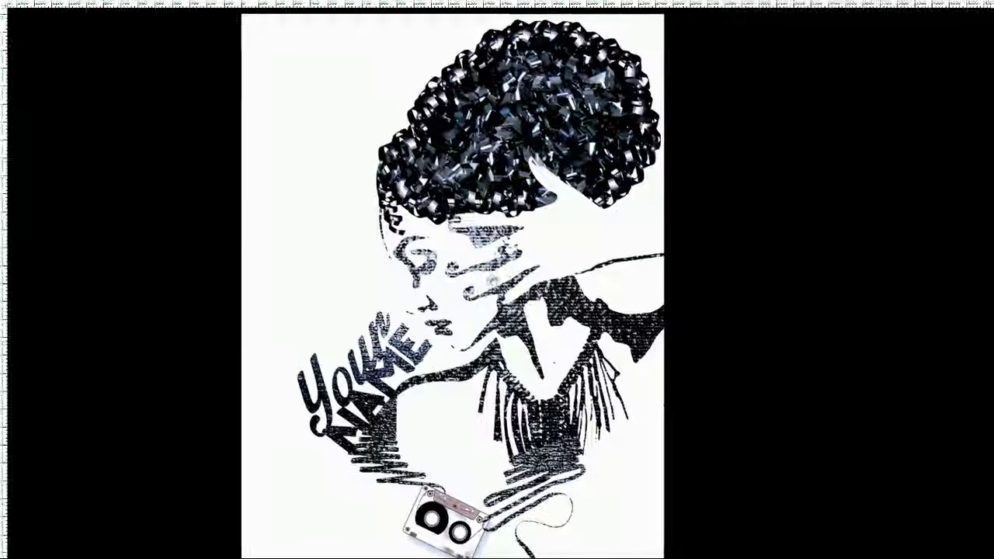
mouse_move(565, 345)
mouse_down()
mouse_move(488, 247)
mouse_move(486, 276)
mouse_up()
click(485, 275)
key(f)
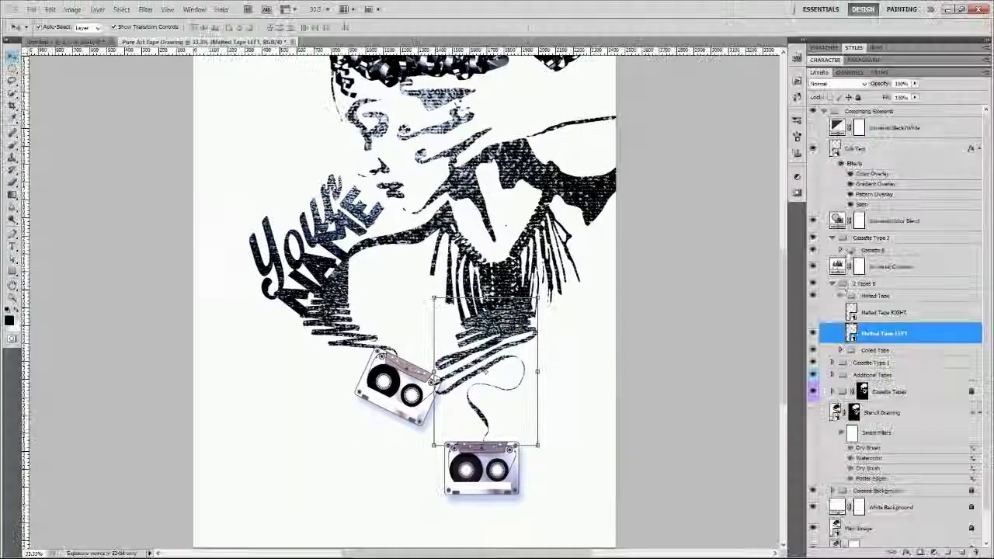
click(832, 283)
drag(866, 283, 865, 306)
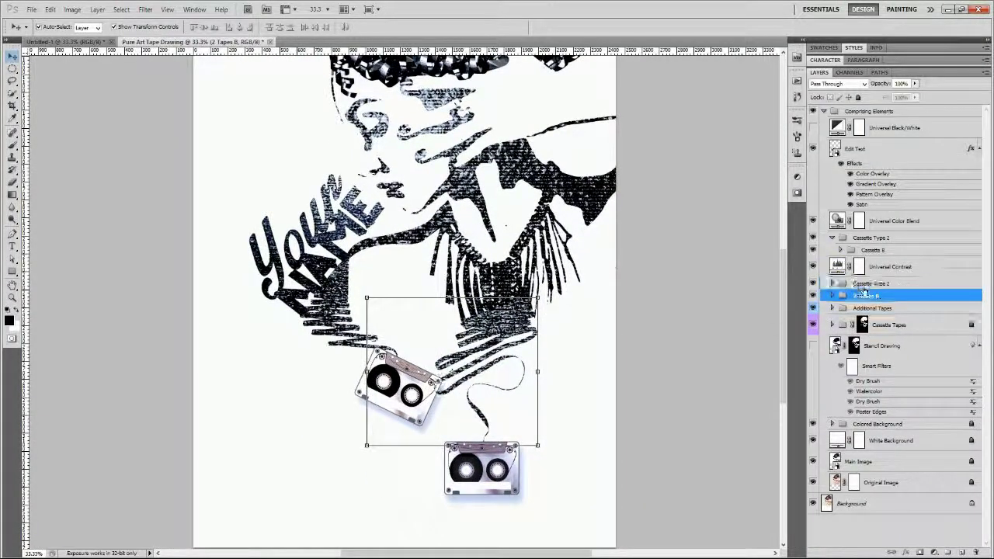
click(699, 356)
Compare the finished poster to the original photo by toggling Comprising Elements visibility, full-screen
key(f)
key(f)
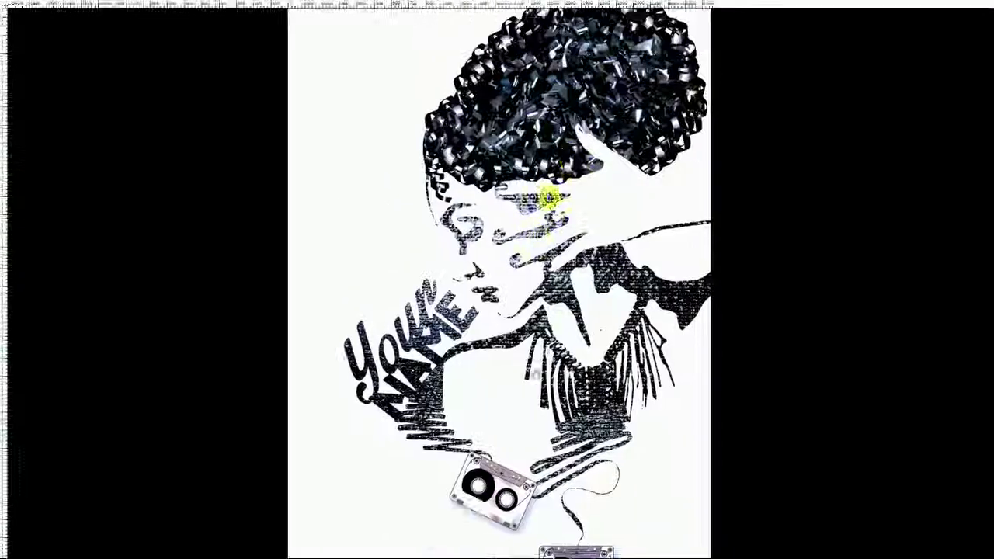
drag(515, 378, 502, 329)
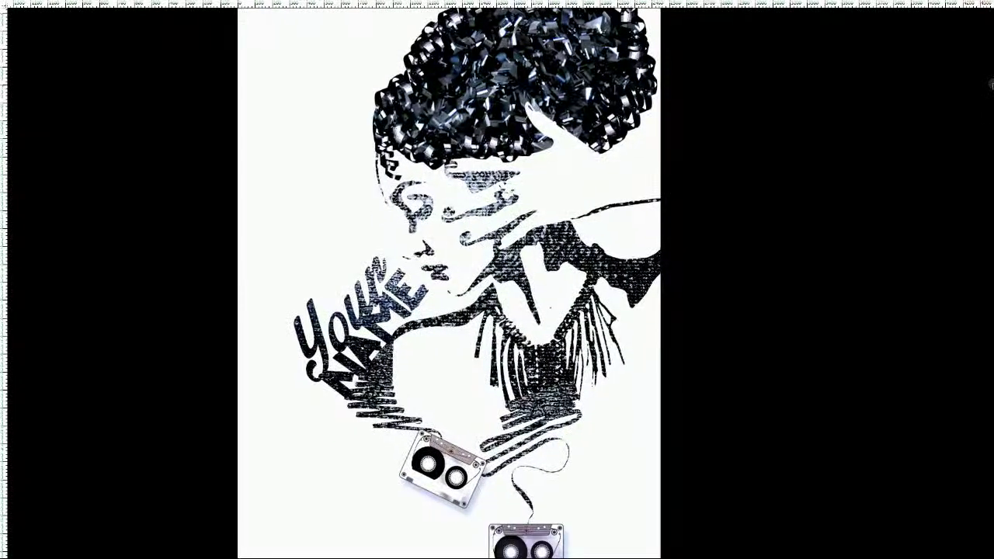
click(827, 75)
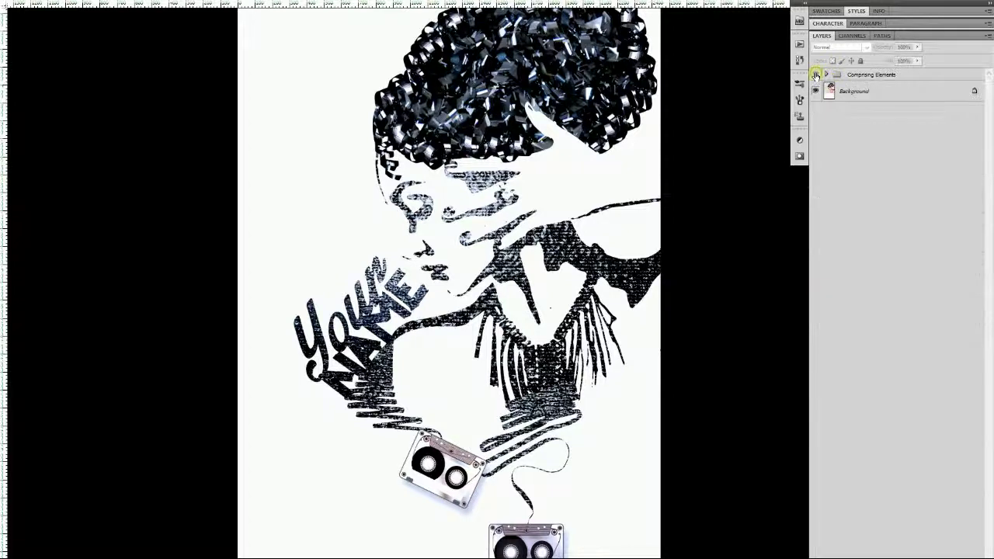
click(815, 74)
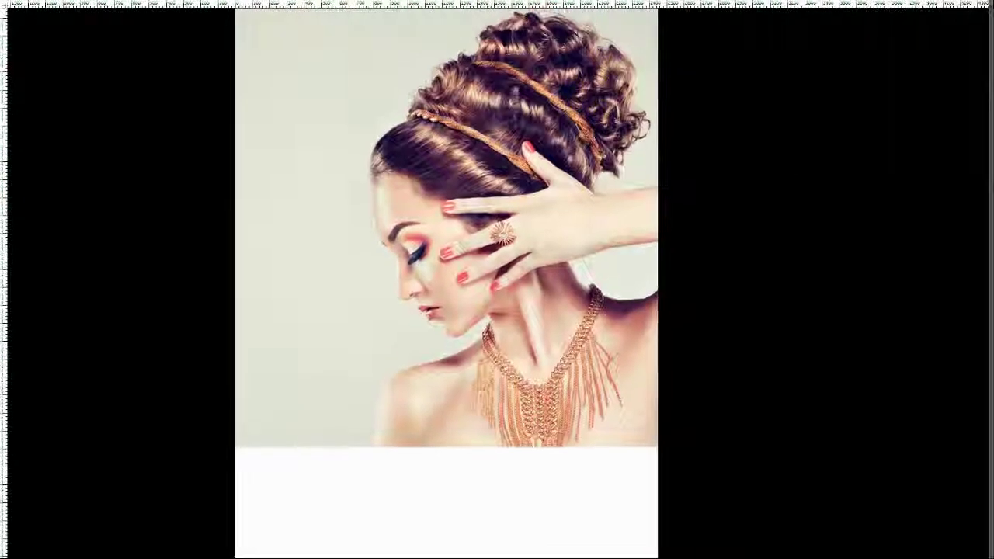
click(816, 75)
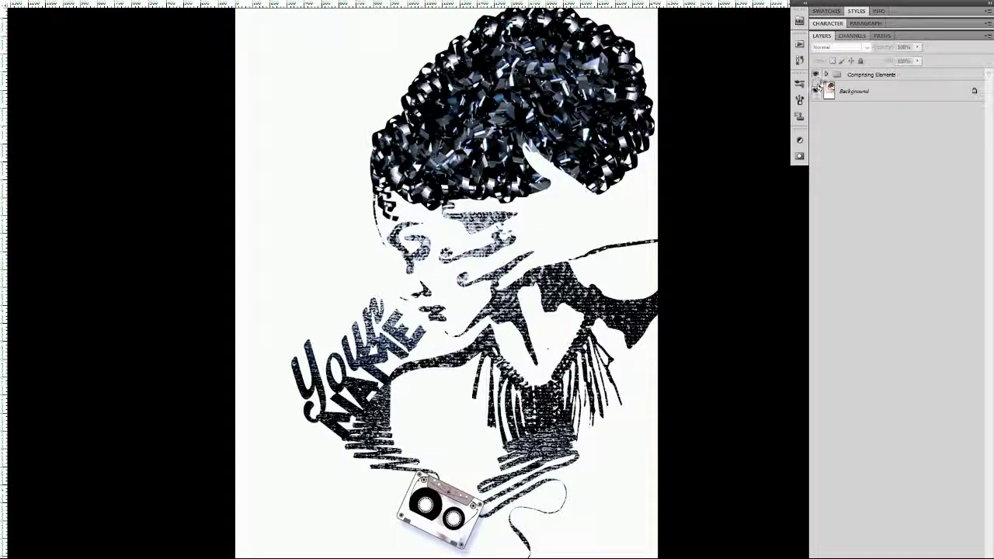
click(826, 74)
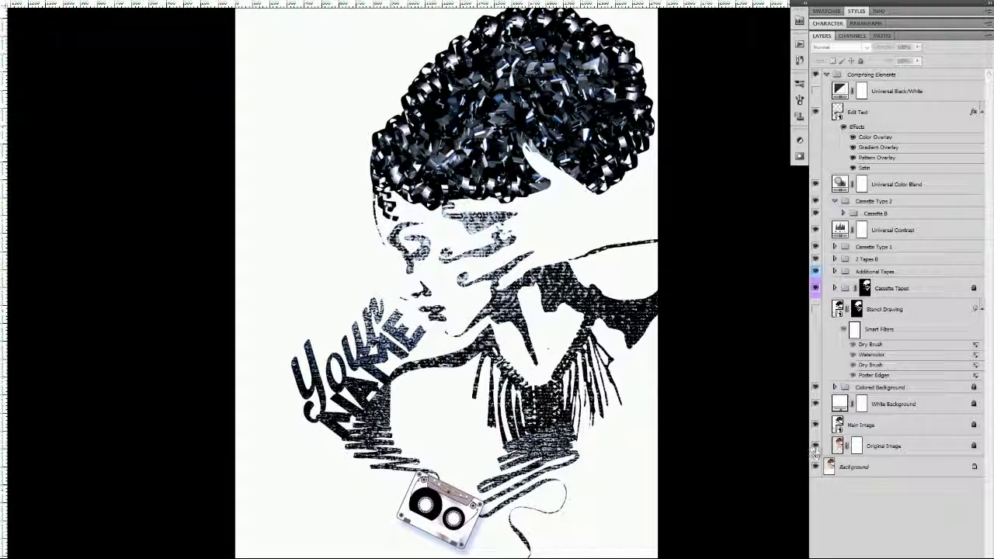
alt+click(814, 446)
alt+click(814, 445)
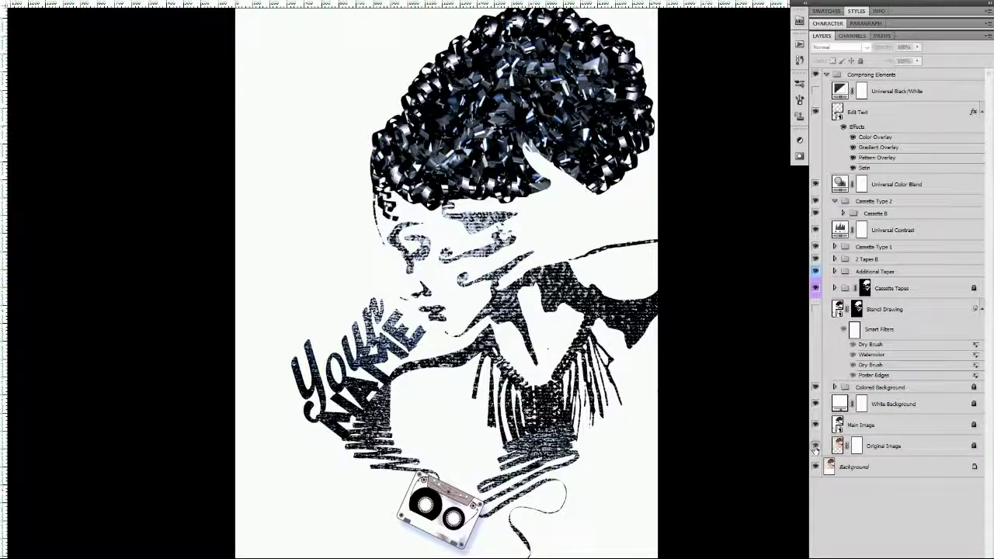
alt+click(814, 445)
alt+click(815, 446)
key(Tab)
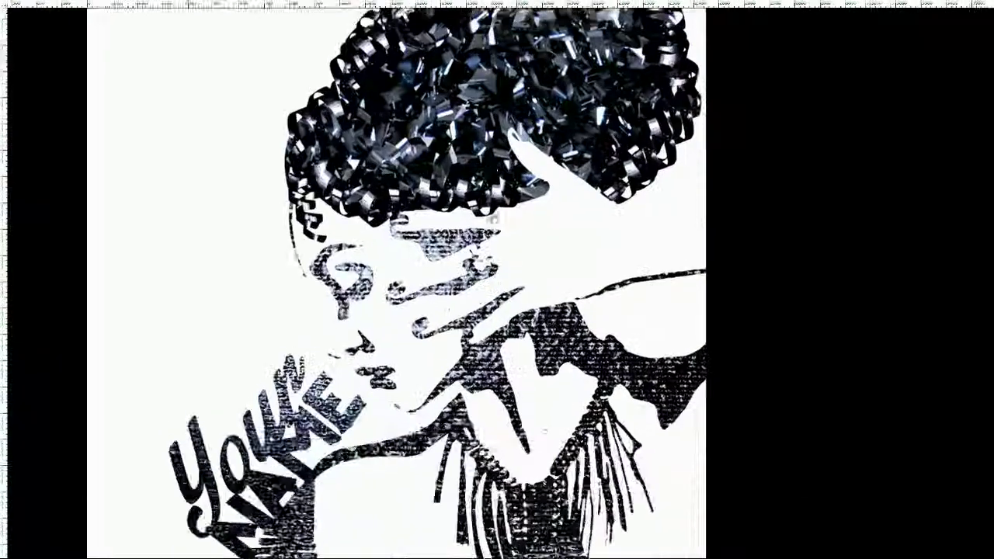